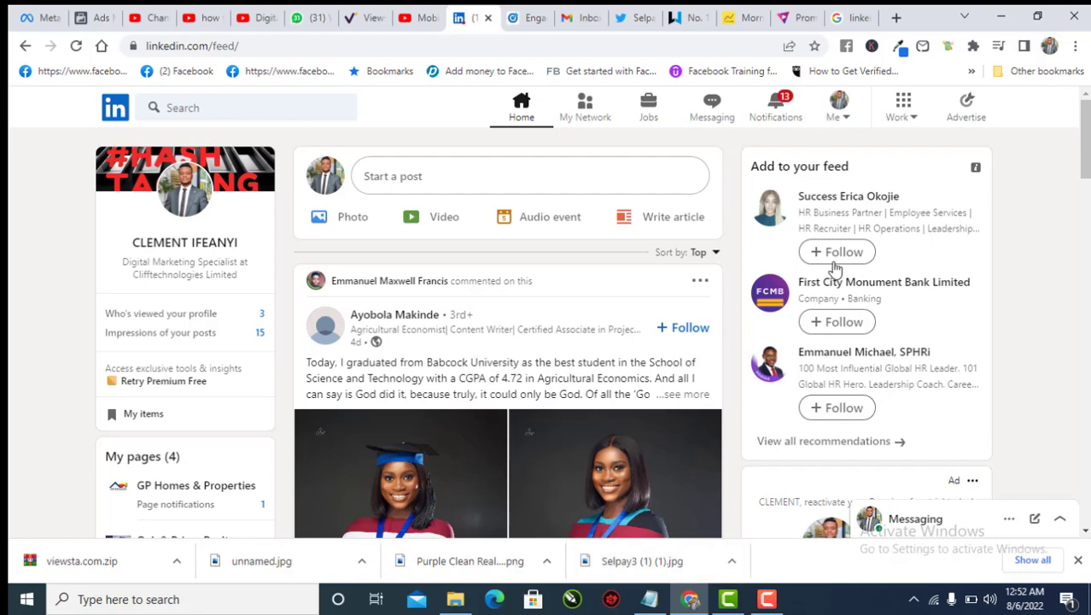
Switch to the open Google results page and search the web for "linkedin"
{"action": "left_click", "coordinate": [861, 23]}
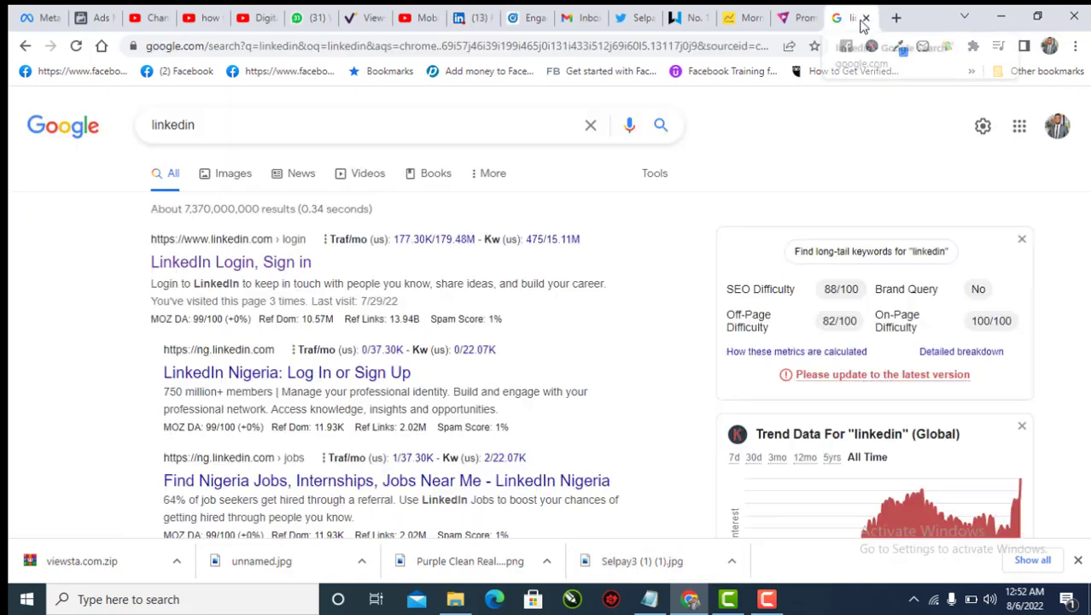
{"action": "left_click", "coordinate": [689, 42]}
{"action": "type", "text": "lin"}
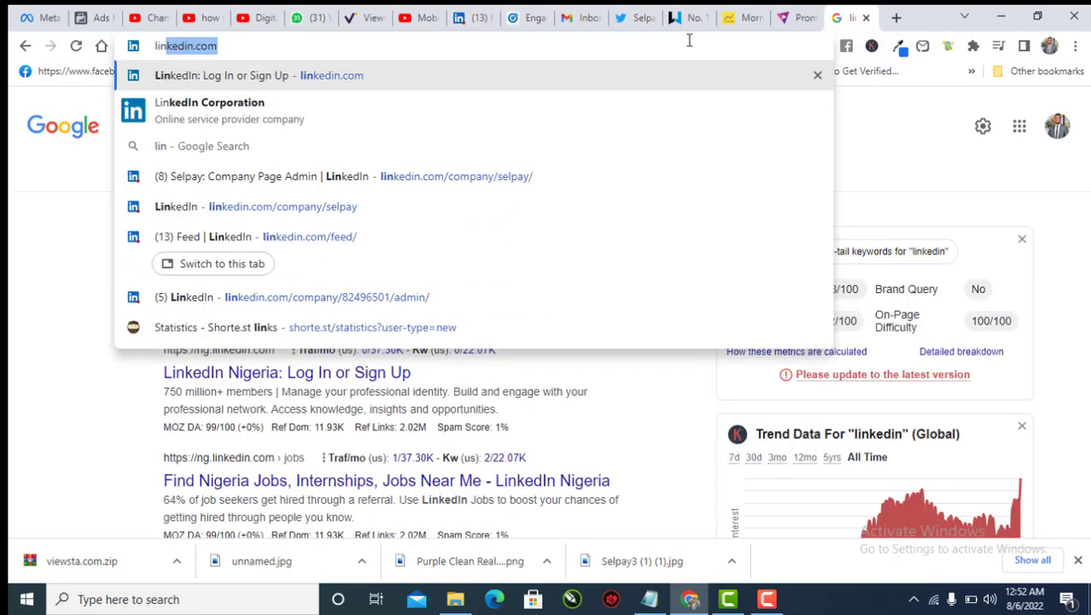
{"action": "type", "text": "kedin"}
{"action": "key", "text": "Delete"}
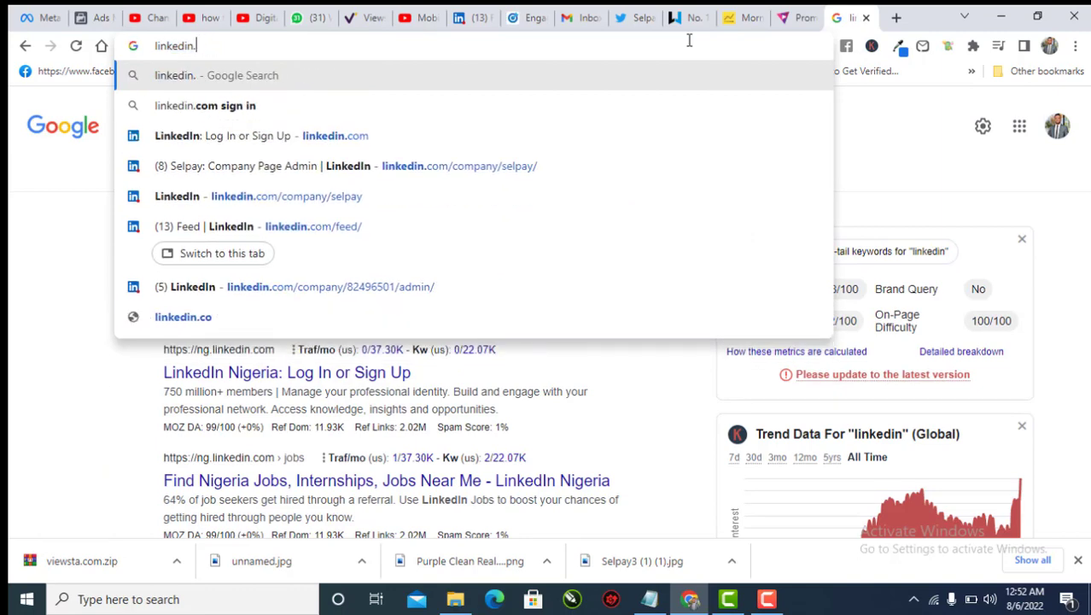
{"action": "key", "text": "Return"}
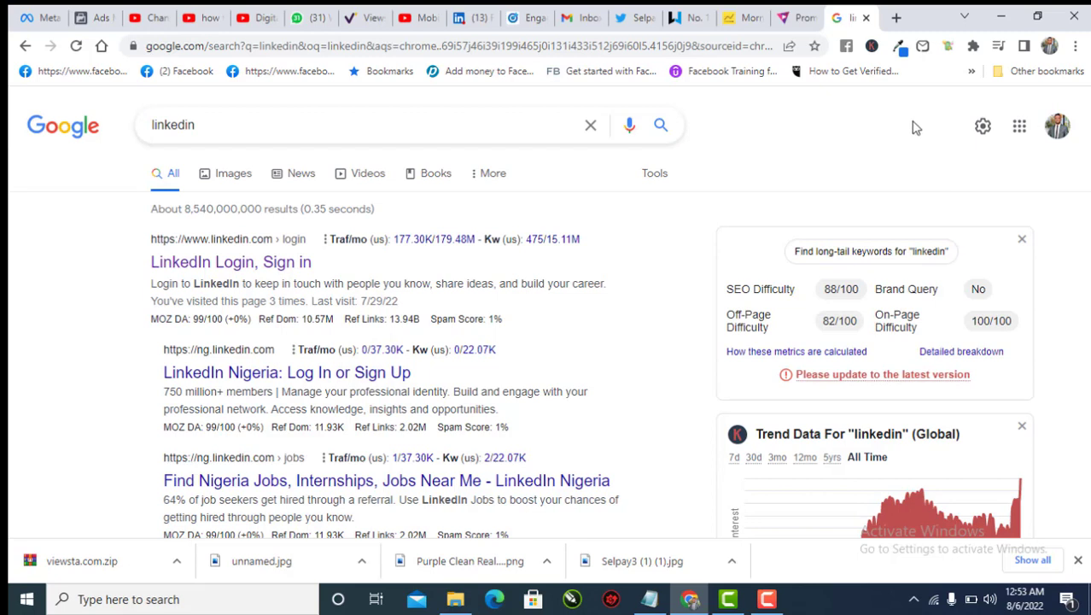
{"action": "left_click", "coordinate": [1077, 53]}
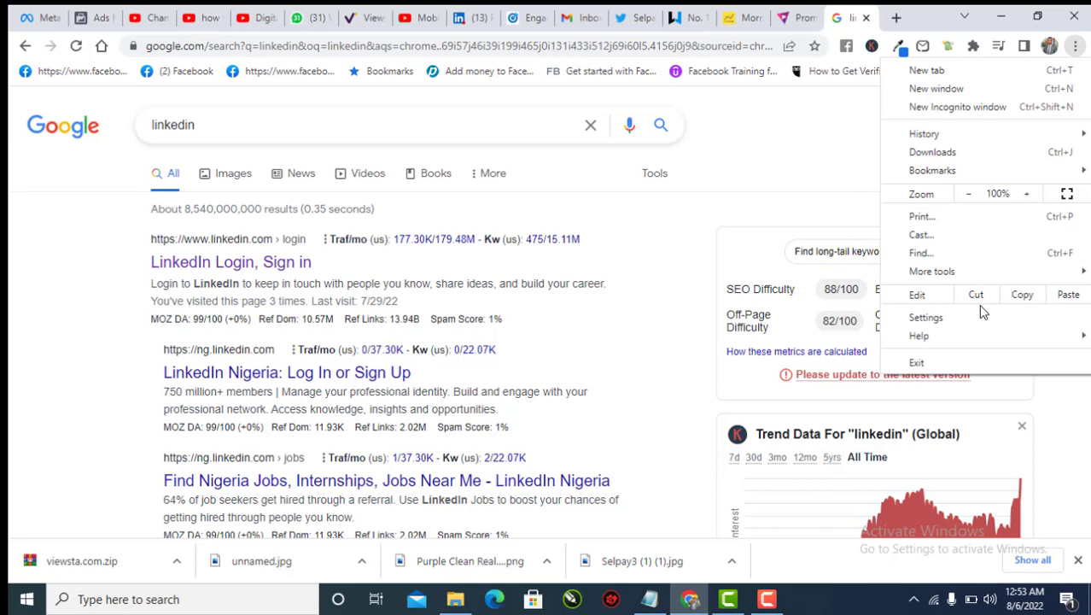
{"action": "left_click", "coordinate": [806, 161]}
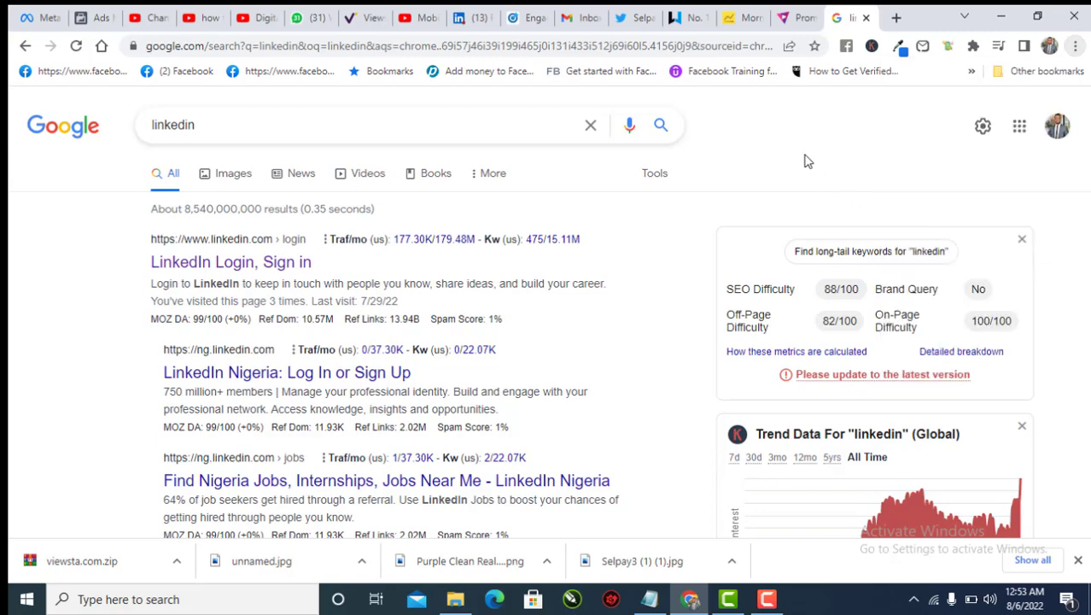
Return to the open LinkedIn feed and start creating a new LinkedIn Page of the Company type
{"action": "left_click", "coordinate": [466, 18]}
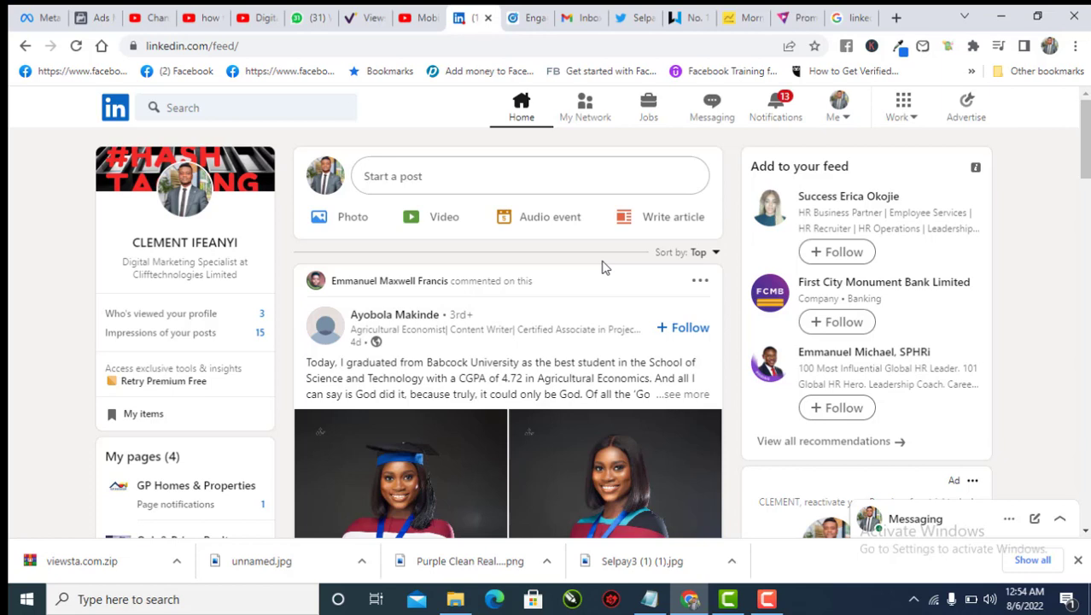
{"action": "left_click", "coordinate": [902, 119]}
{"action": "scroll", "coordinate": [943, 372], "scroll_direction": "down", "scroll_amount": 2}
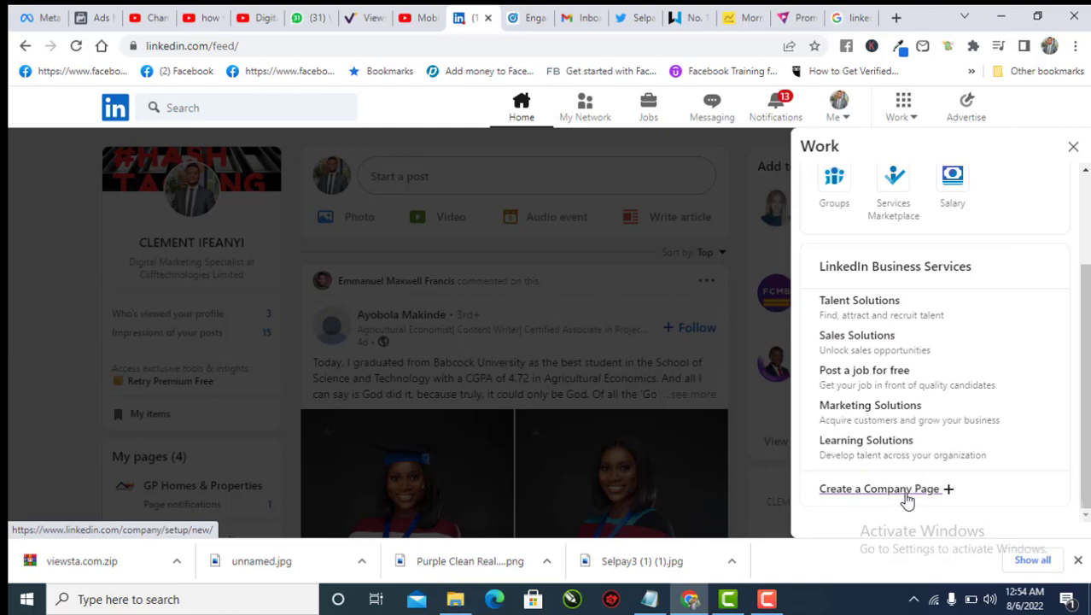
{"action": "left_click", "coordinate": [905, 491]}
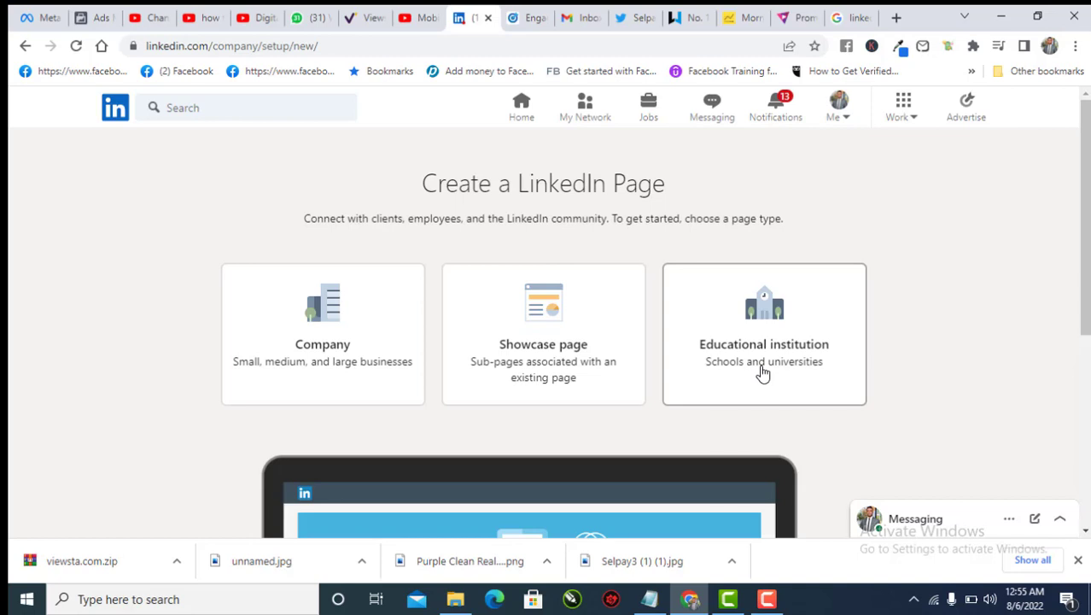
{"action": "left_click", "coordinate": [349, 335]}
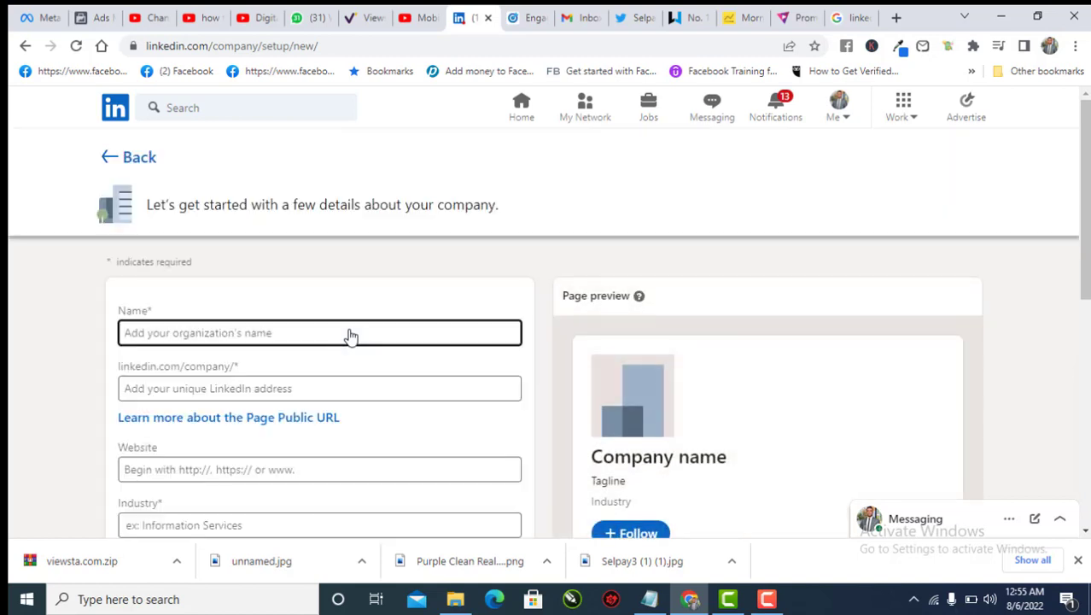
Enter "Steave Realtors" as the organization's name in the company details form
{"action": "scroll", "coordinate": [349, 335], "scroll_direction": "down", "scroll_amount": 1}
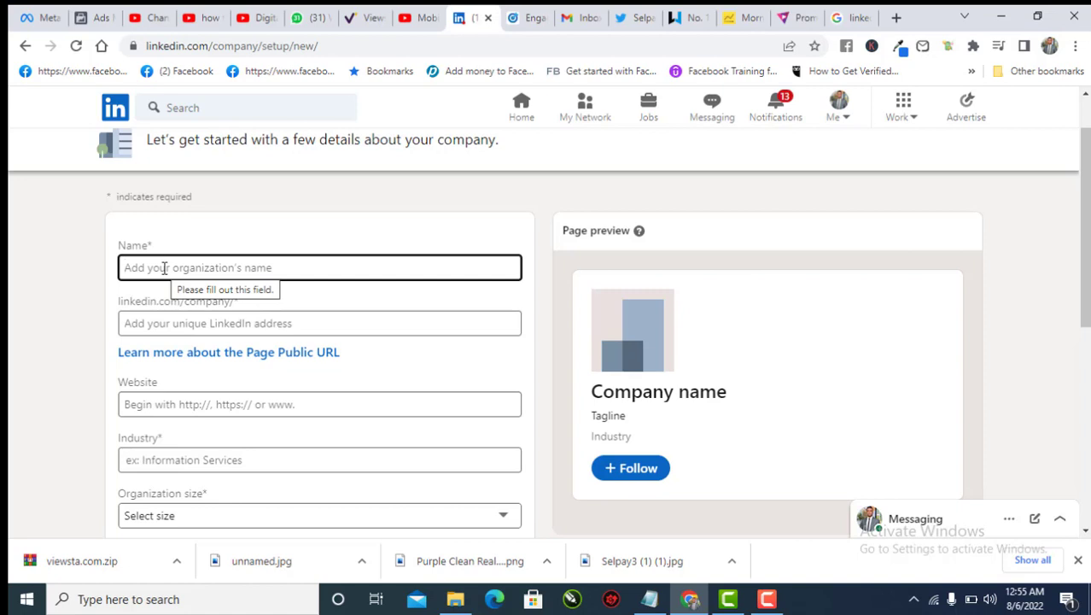
{"action": "type", "text": "Steave"}
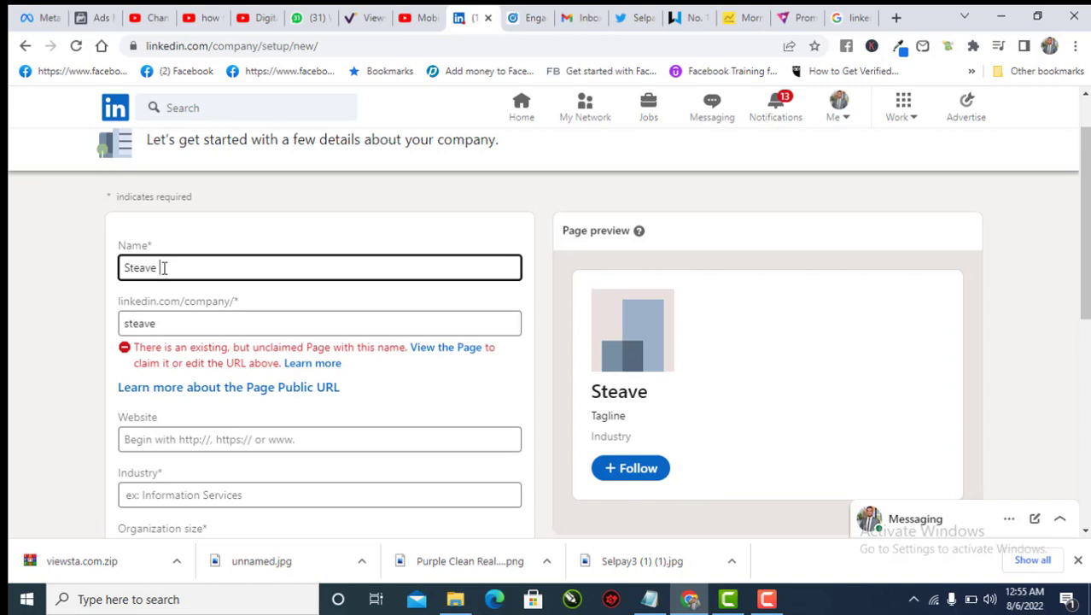
{"action": "type", "text": "realtors"}
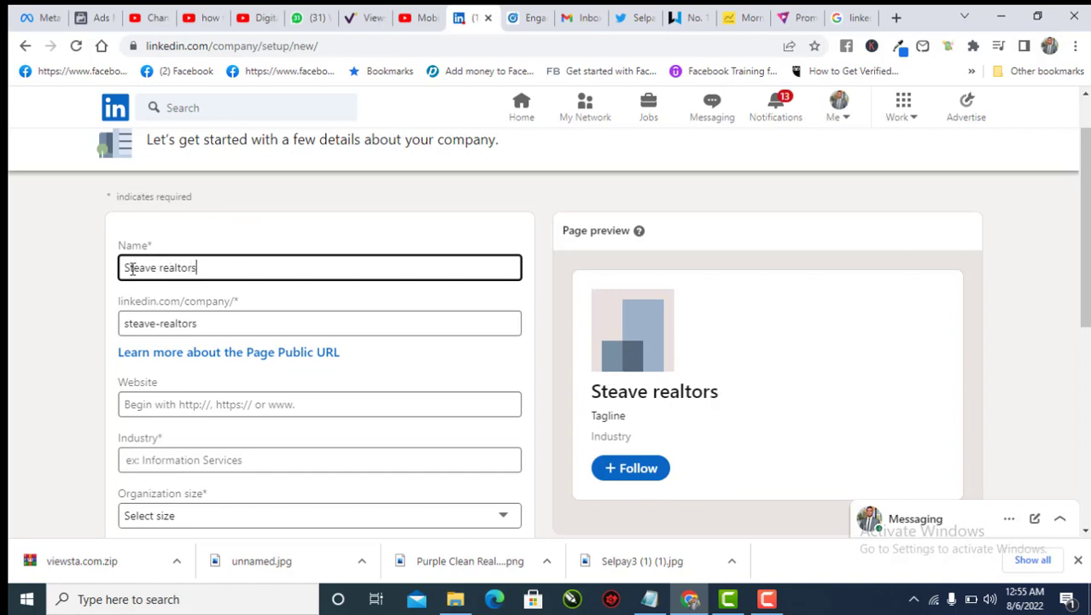
{"action": "left_click", "coordinate": [165, 268]}
{"action": "key", "text": "BackSpace"}
{"action": "type", "text": "R"}
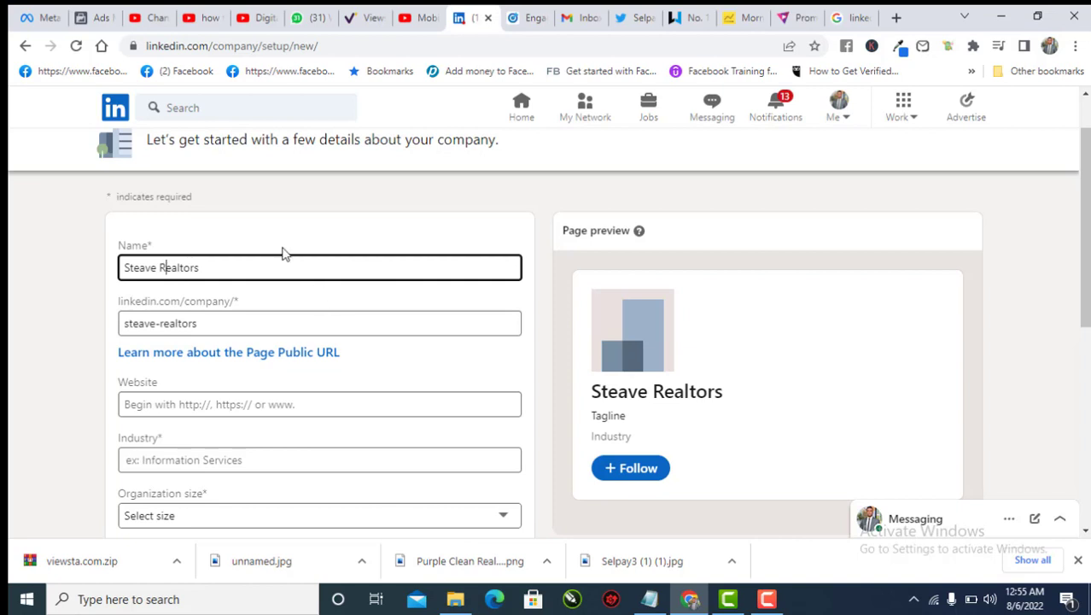
{"action": "scroll", "coordinate": [282, 242], "scroll_direction": "down", "scroll_amount": 2}
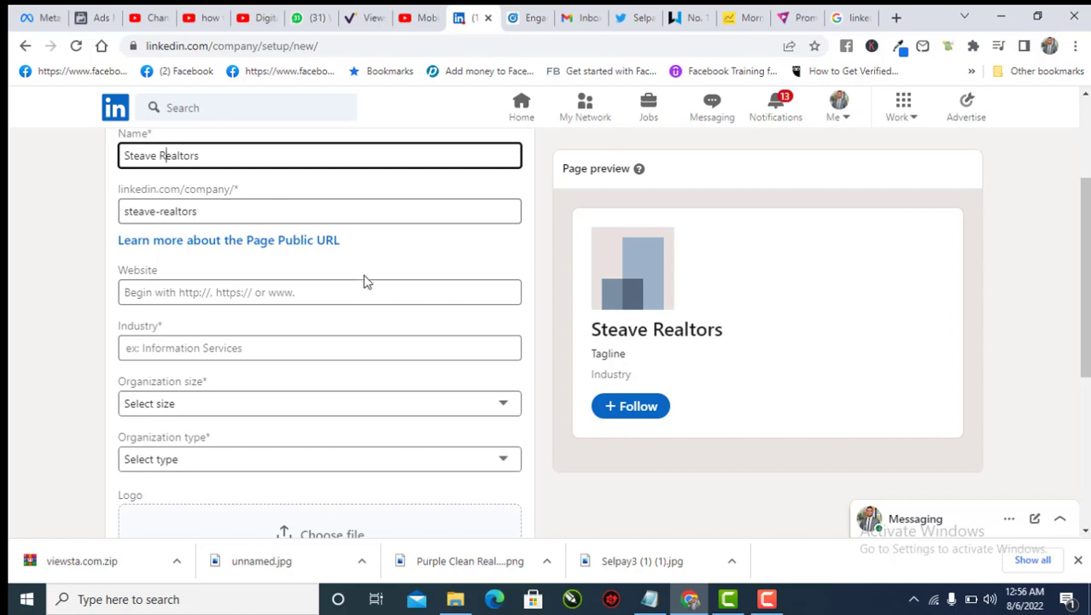
{"action": "left_click", "coordinate": [334, 272]}
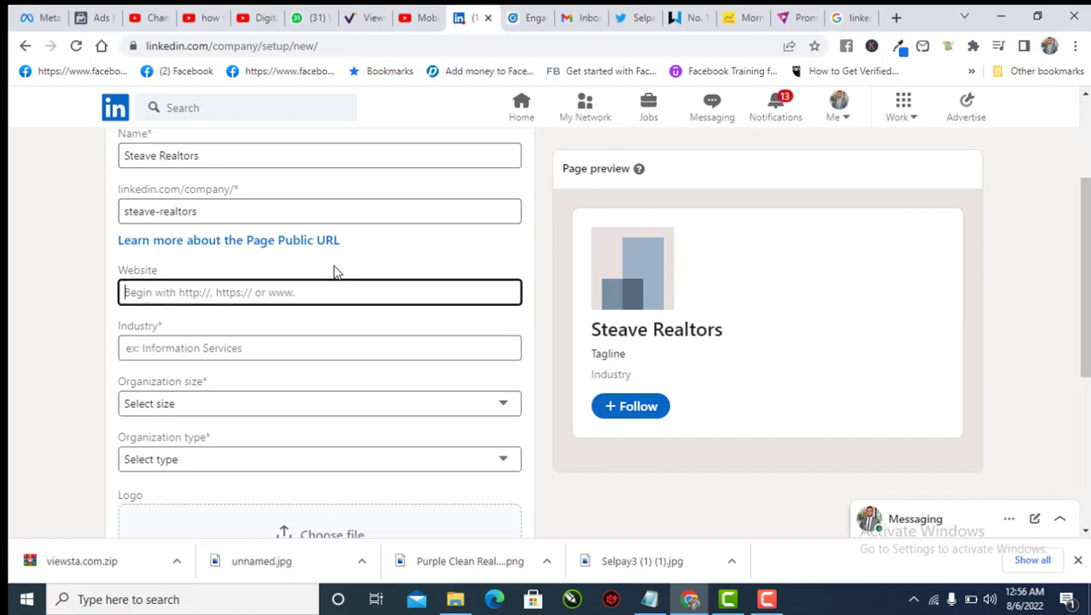
{"action": "left_click", "coordinate": [302, 292]}
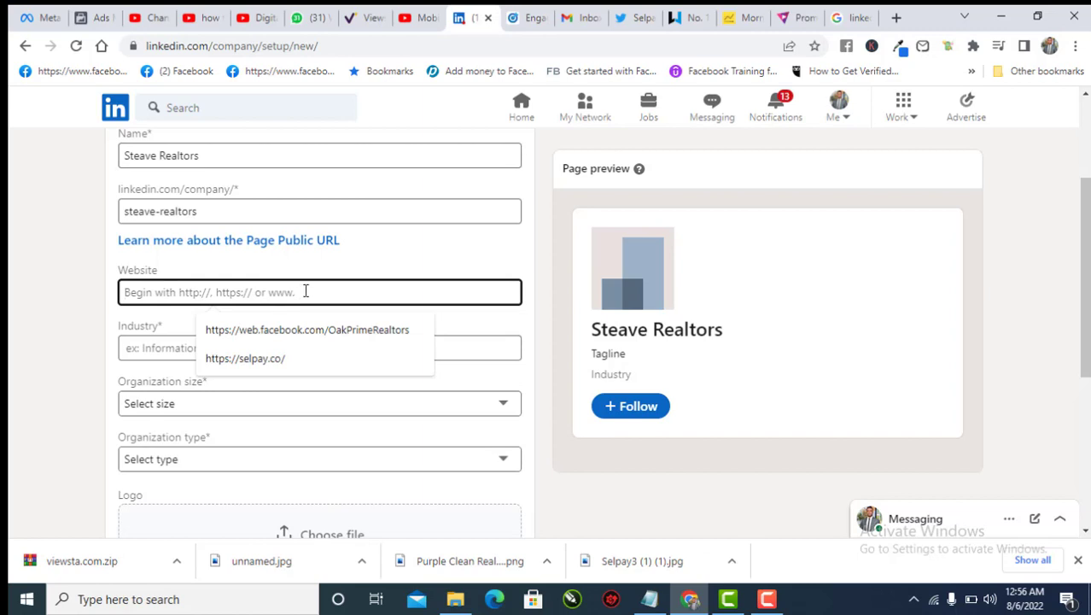
{"action": "left_click", "coordinate": [388, 254]}
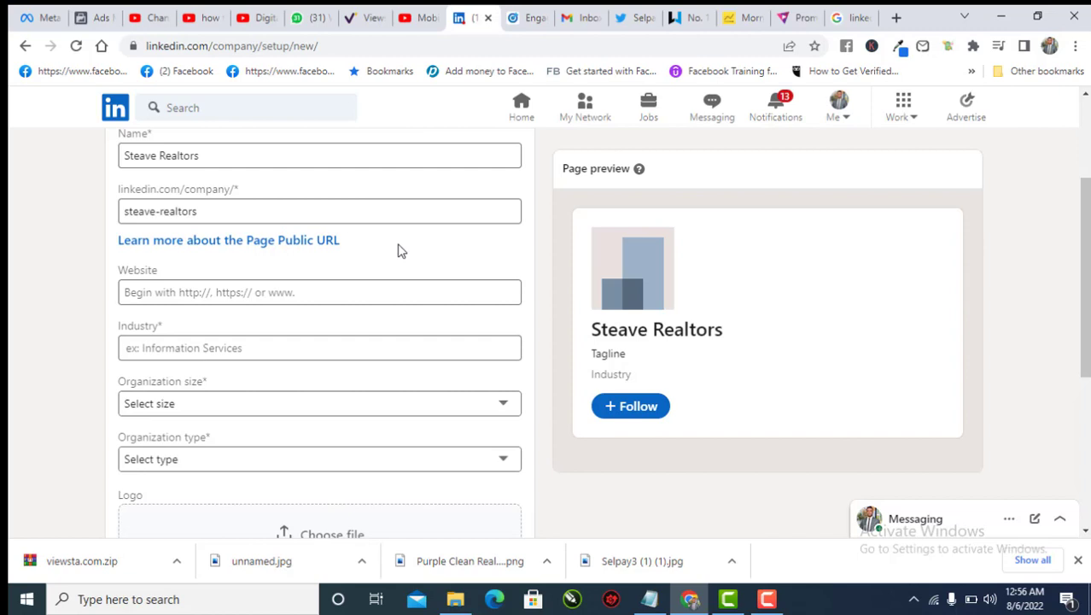
{"action": "left_click", "coordinate": [324, 292]}
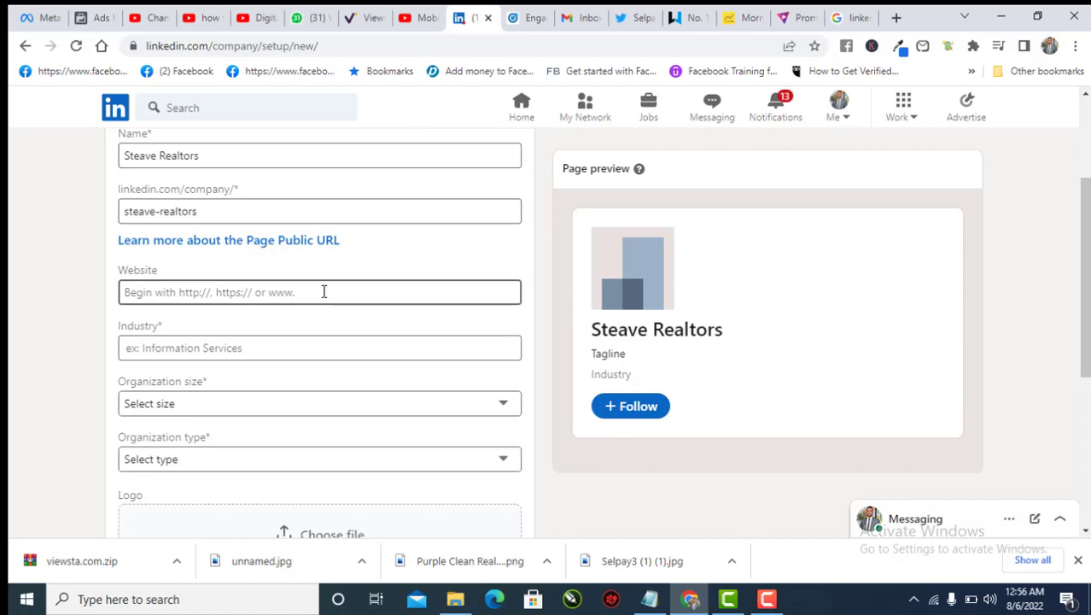
Replace the organization's name with "Clifftechnologies Limited"
{"action": "left_click", "coordinate": [234, 154]}
{"action": "key", "text": "ctrl+shift+Left"}
{"action": "key", "text": "ctrl+shift+Left"}
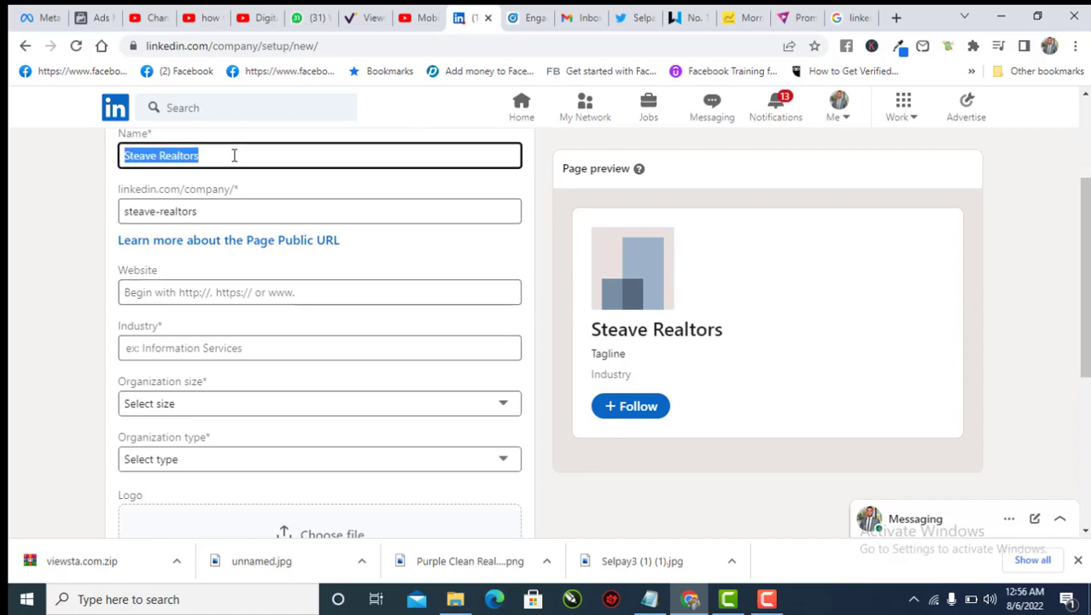
{"action": "key", "text": "BackSpace"}
{"action": "type", "text": "Di"}
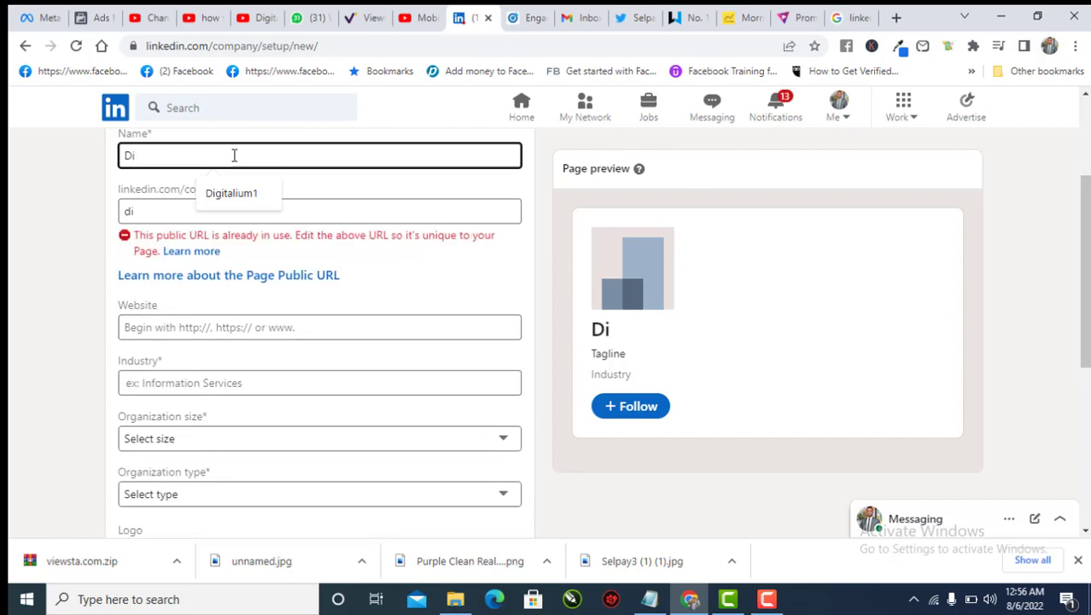
{"action": "key", "text": "BackSpace"}
{"action": "key", "text": "BackSpace"}
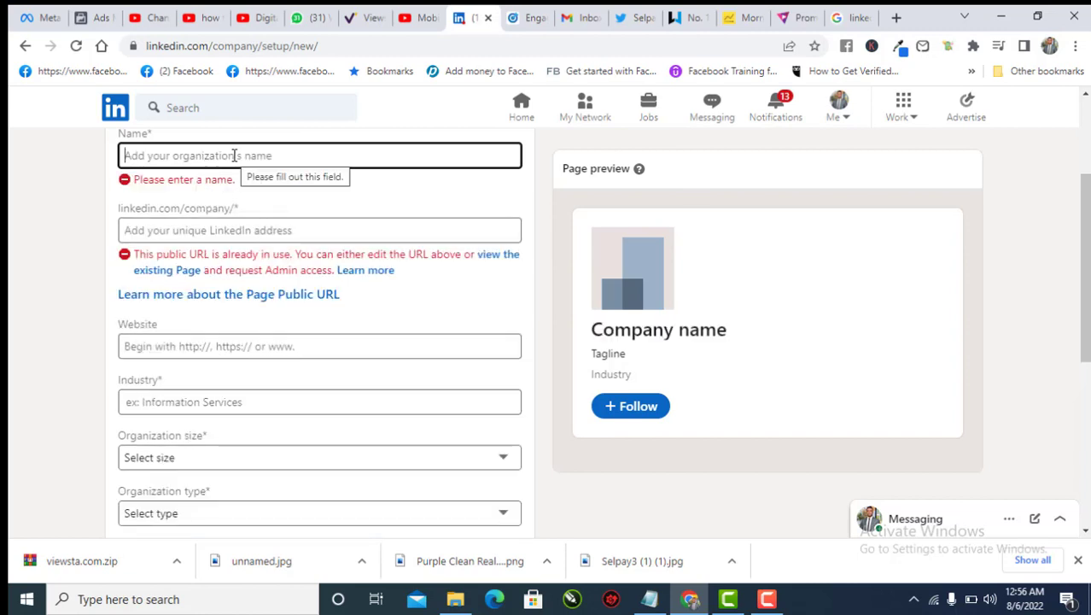
{"action": "type", "text": "Clif"}
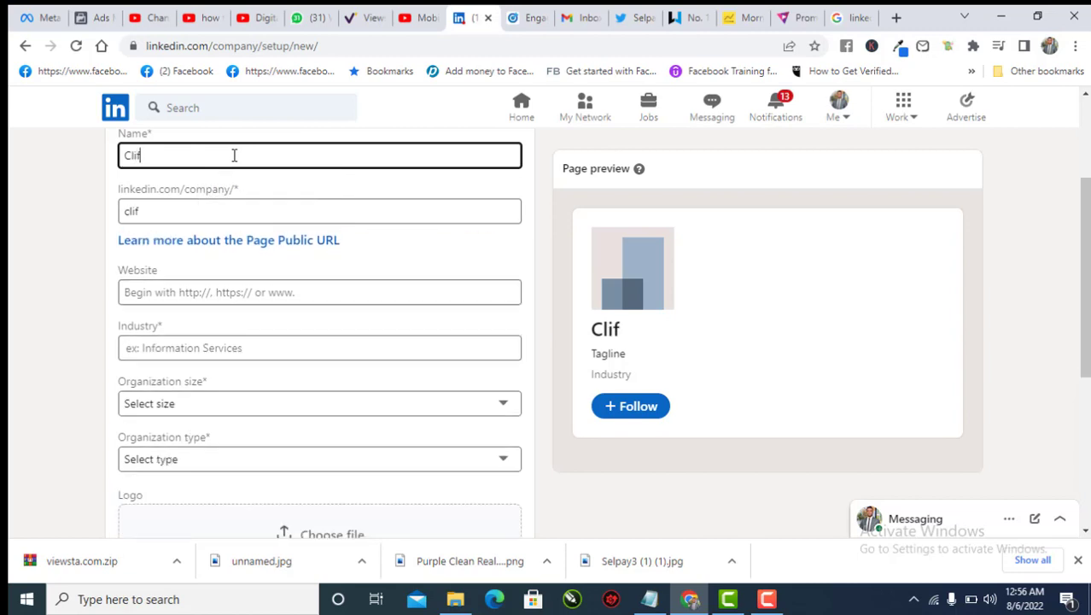
{"action": "type", "text": "ftech"}
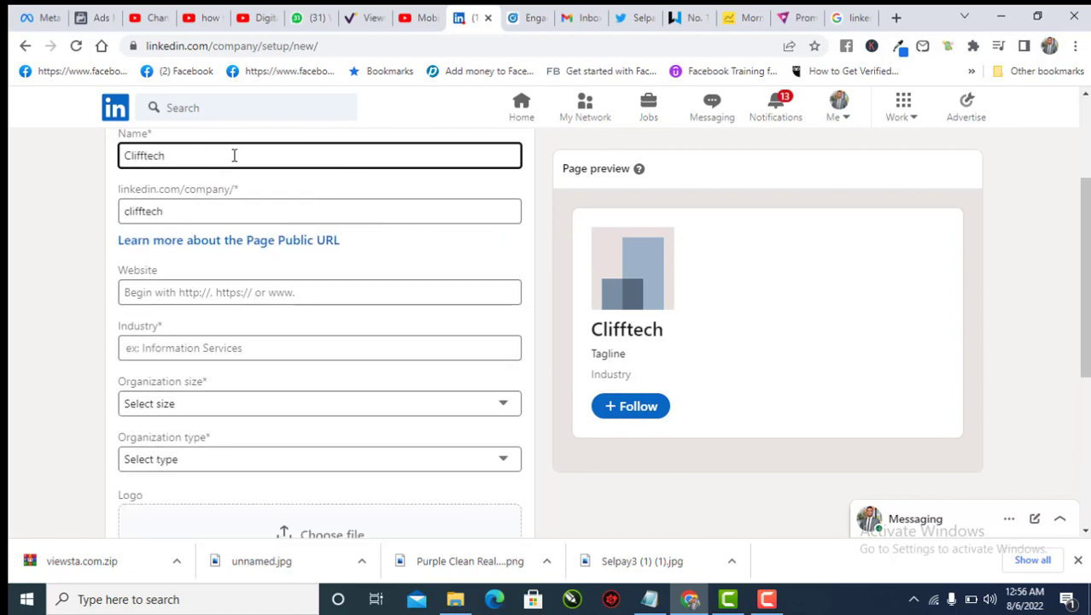
{"action": "type", "text": "nolog"}
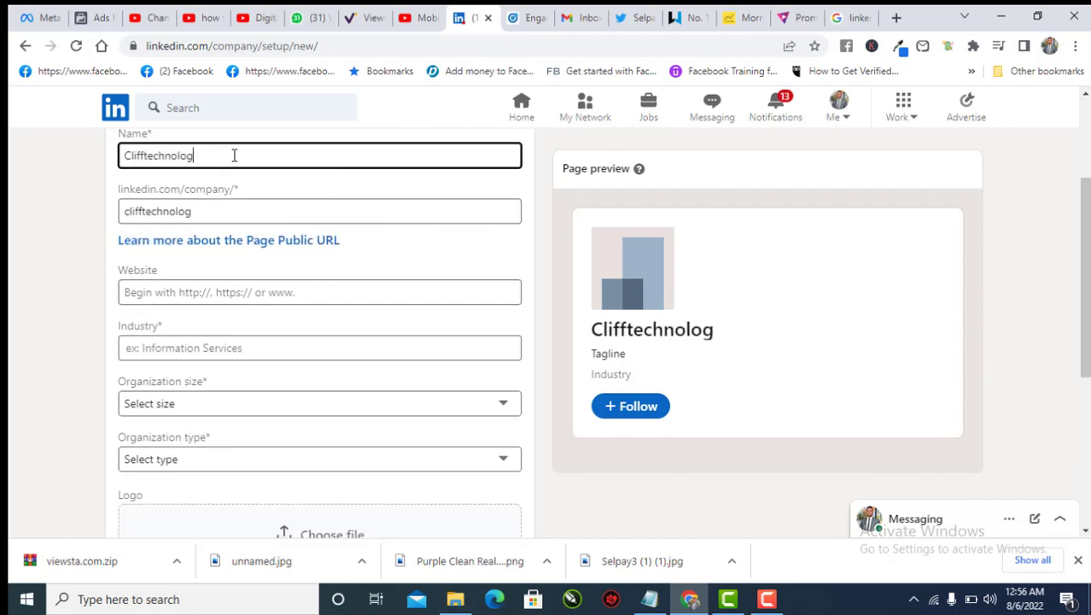
{"action": "type", "text": "ies Li"}
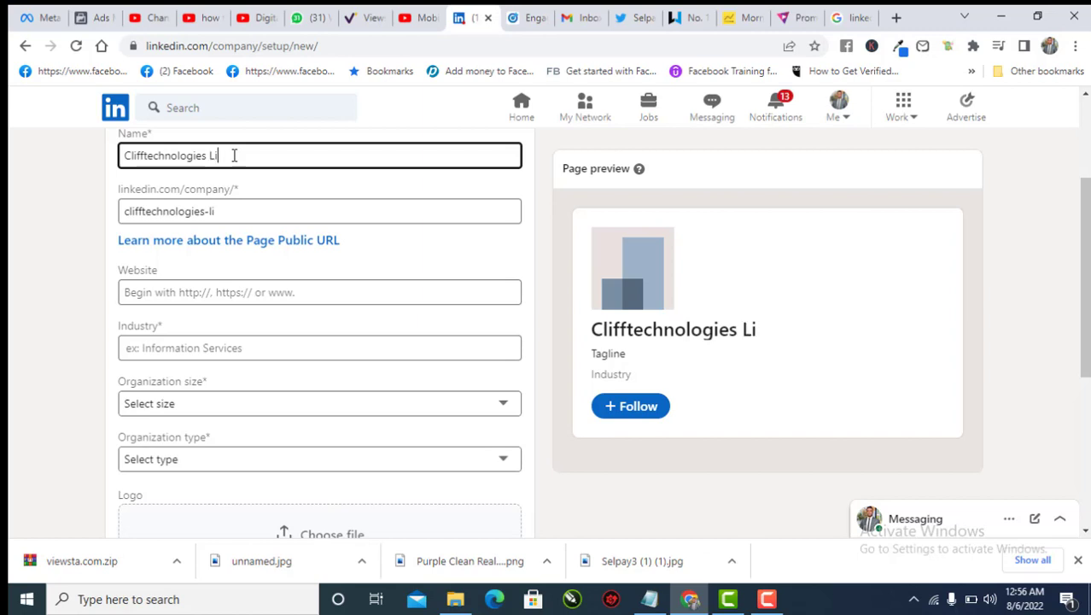
{"action": "type", "text": "mited"}
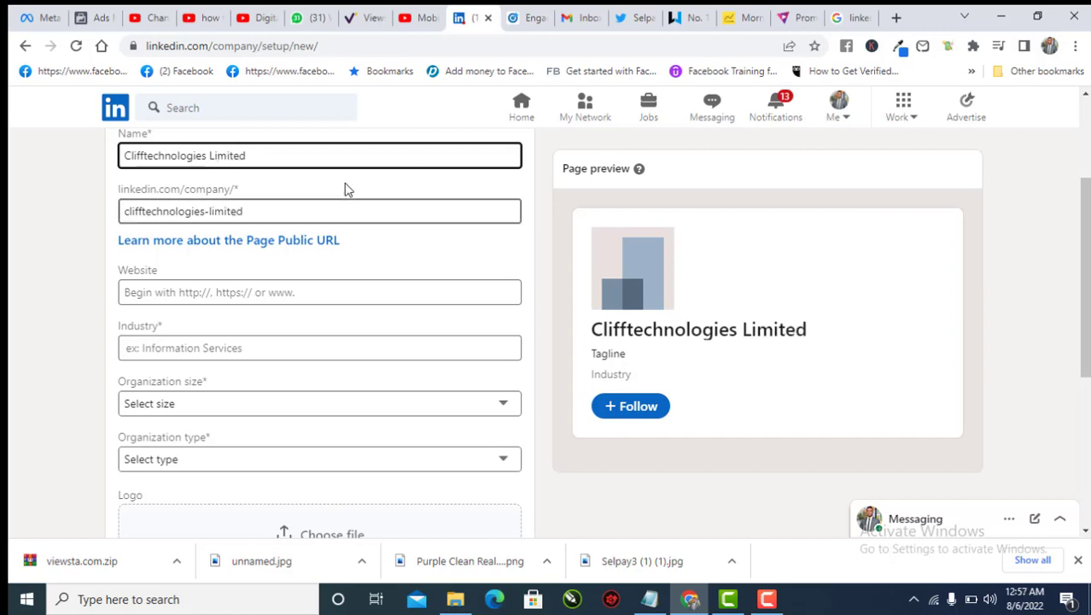
{"action": "left_click", "coordinate": [367, 263]}
{"action": "left_click", "coordinate": [226, 151]}
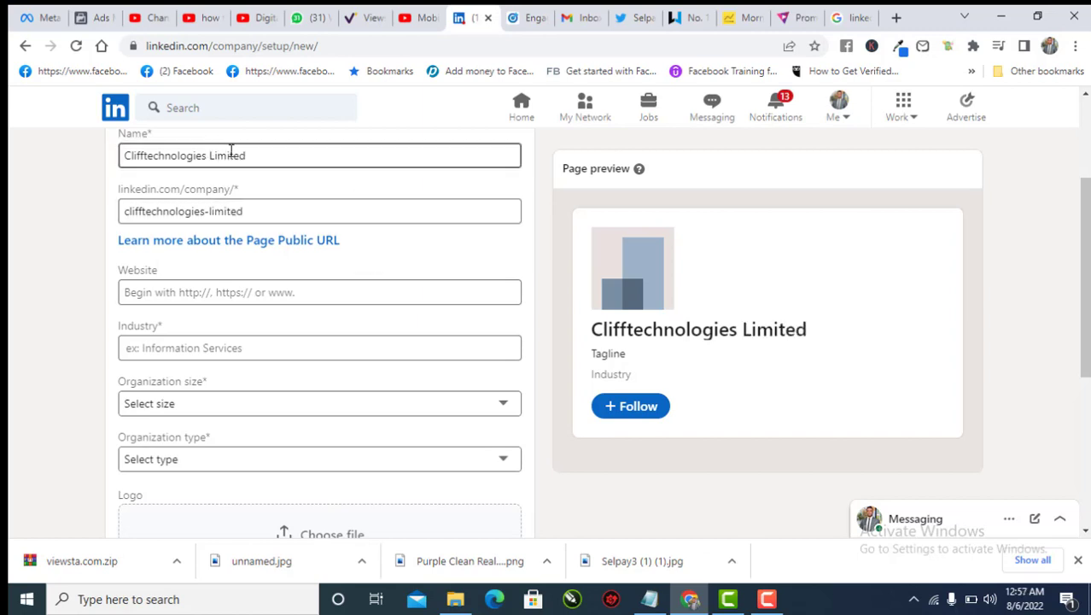
{"action": "left_click", "coordinate": [217, 293]}
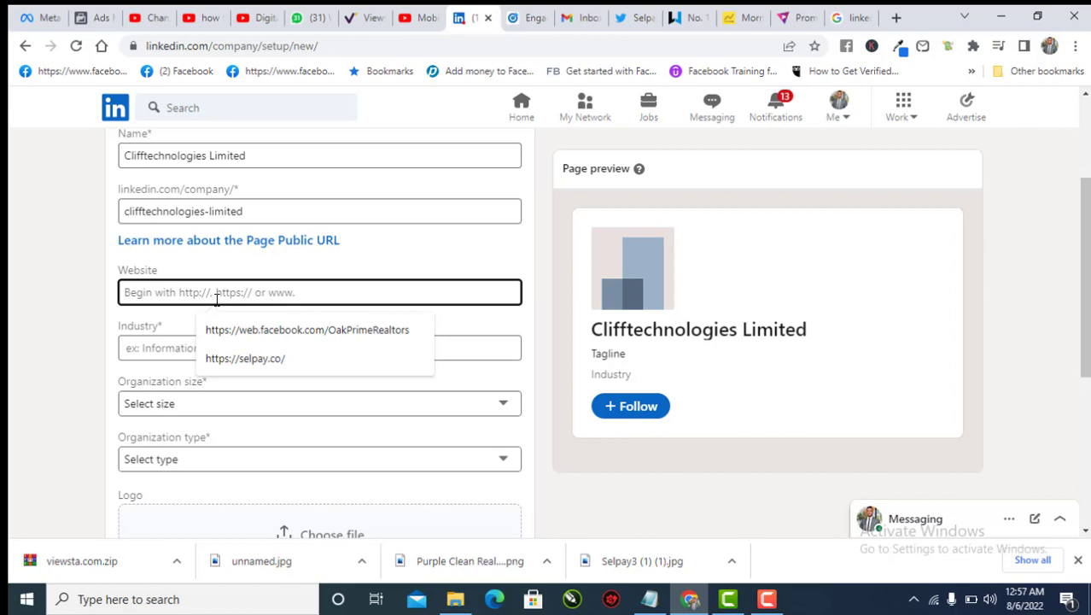
{"action": "type", "text": "www."}
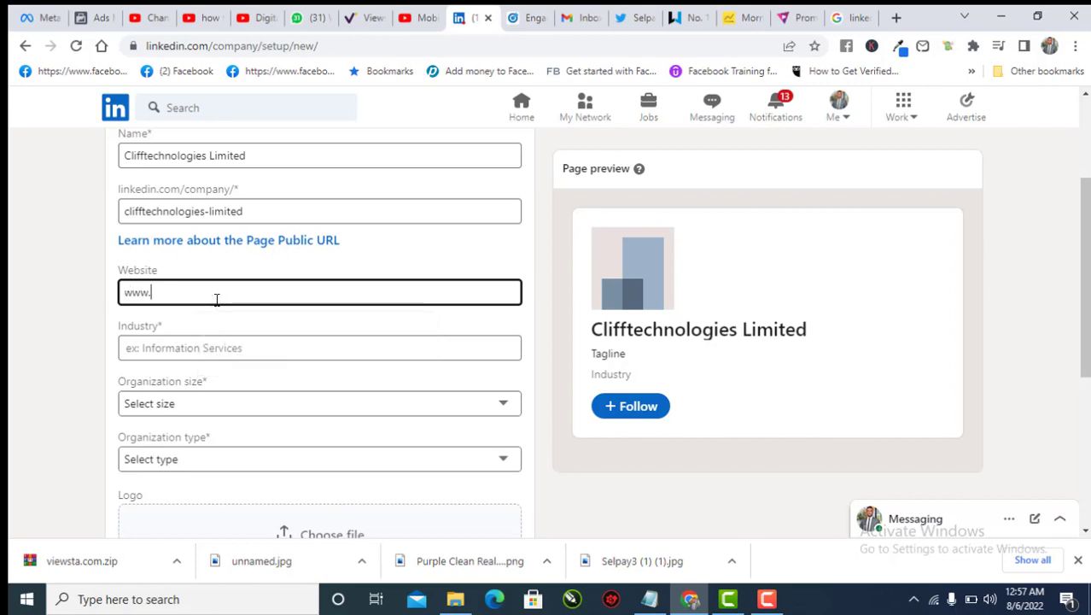
{"action": "type", "text": "facebook.com/clifftechnol"}
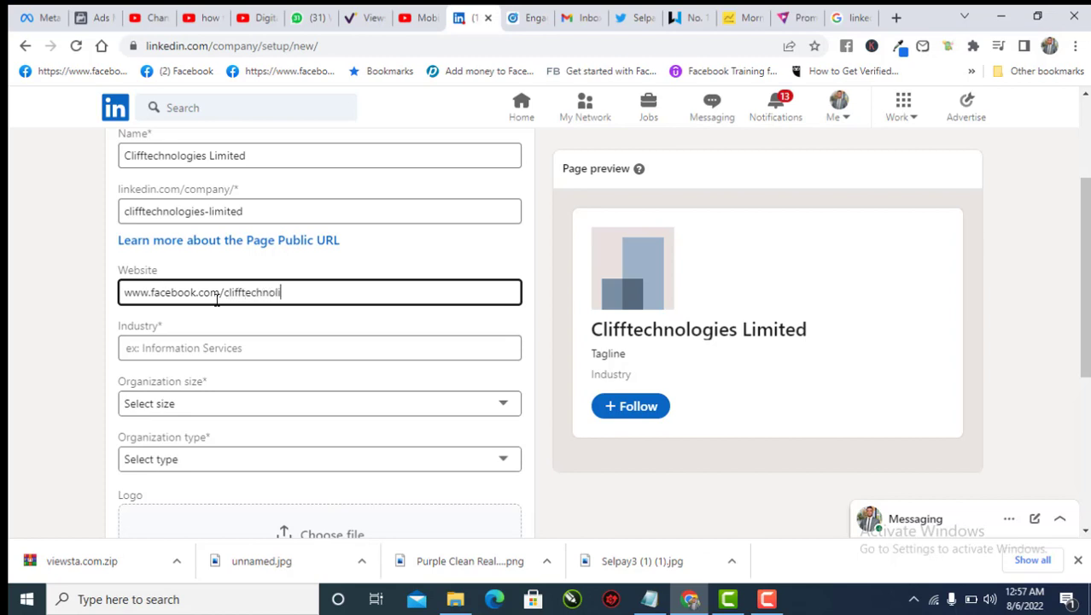
{"action": "type", "text": "ogies1"}
Look up industries matching "tec" and set the company's industry to Technology, Information and Internet
{"action": "left_click", "coordinate": [254, 338]}
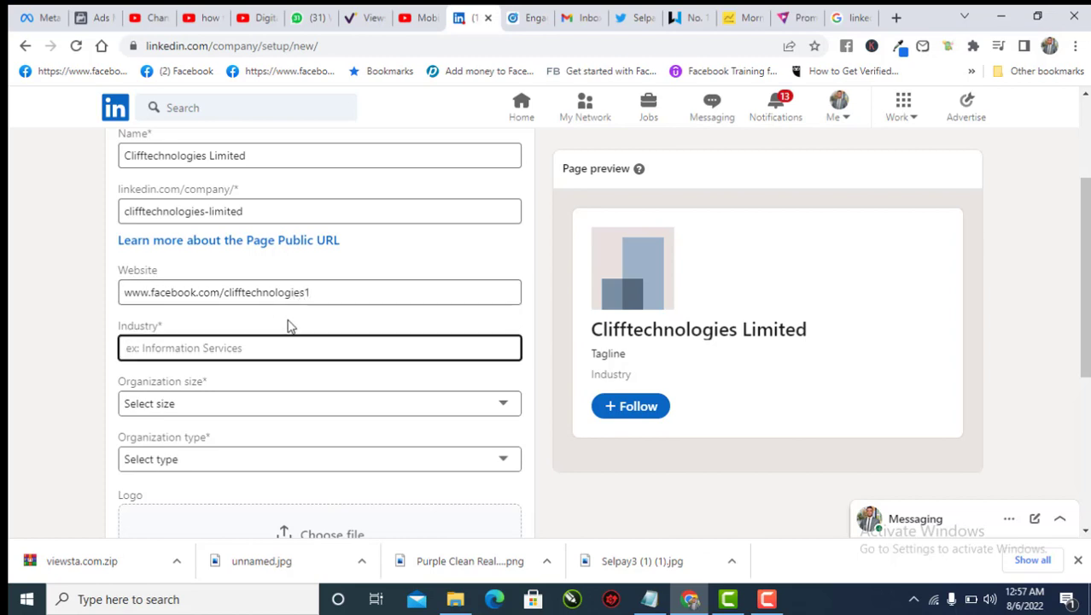
{"action": "left_click", "coordinate": [177, 350]}
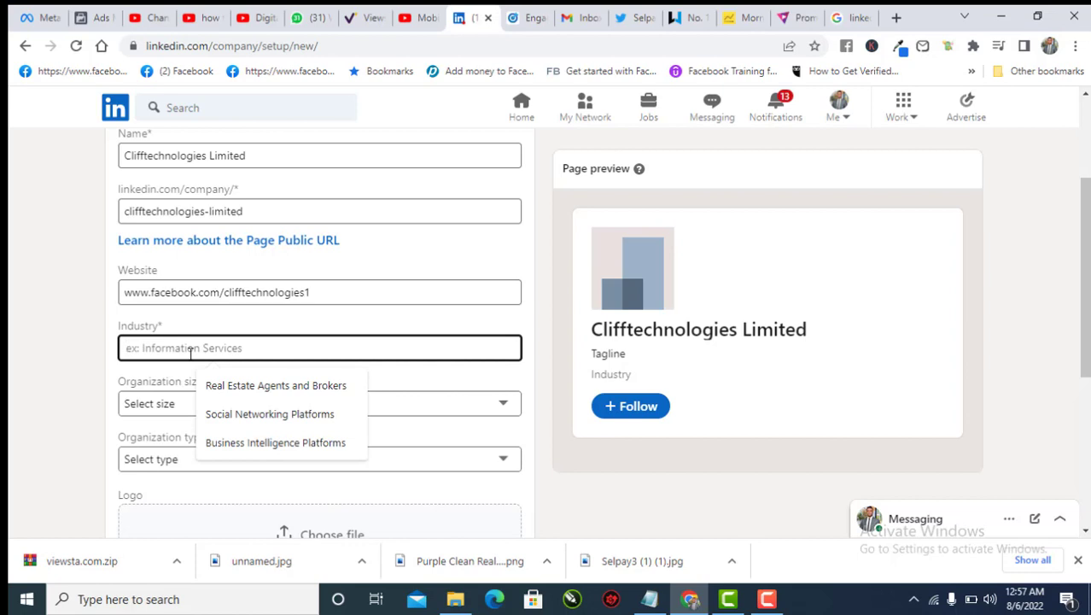
{"action": "type", "text": "tec"}
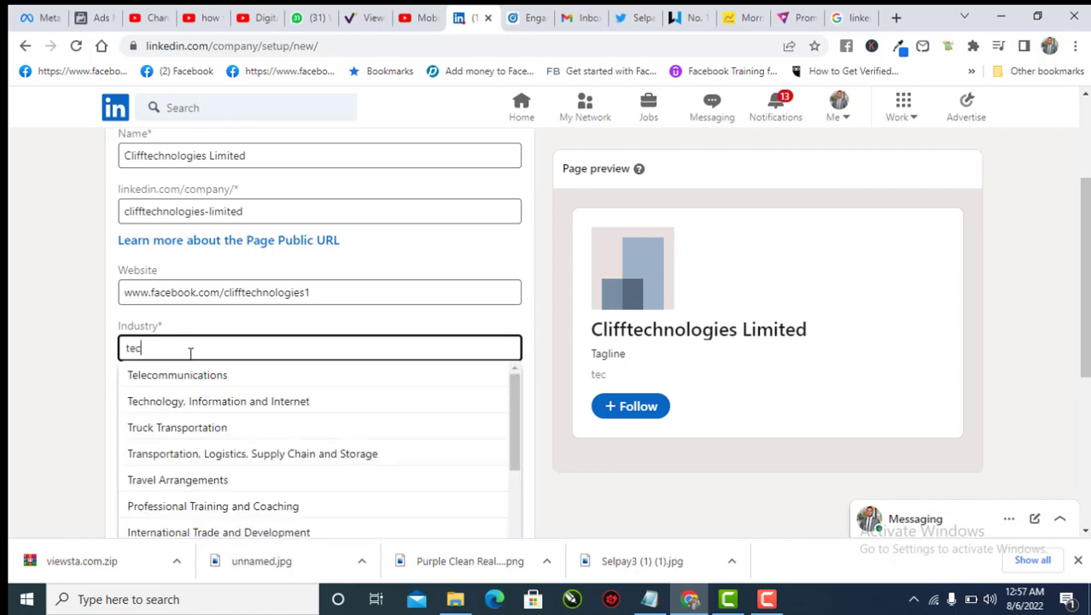
{"action": "left_click", "coordinate": [195, 376]}
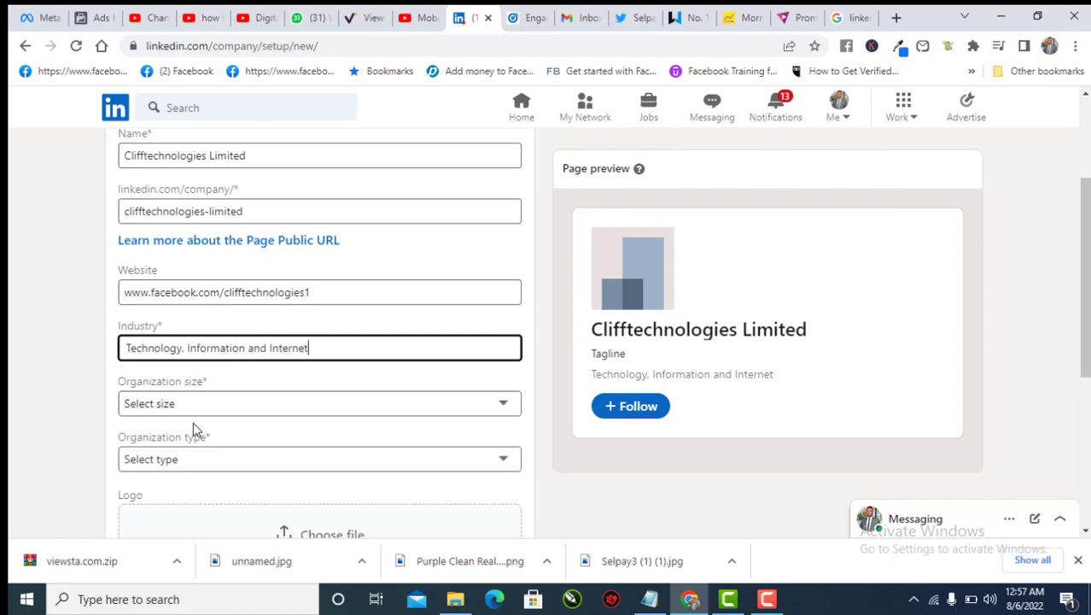
Set the organization size to 2–10 employees and the organization type to Privately held
{"action": "left_click", "coordinate": [207, 348]}
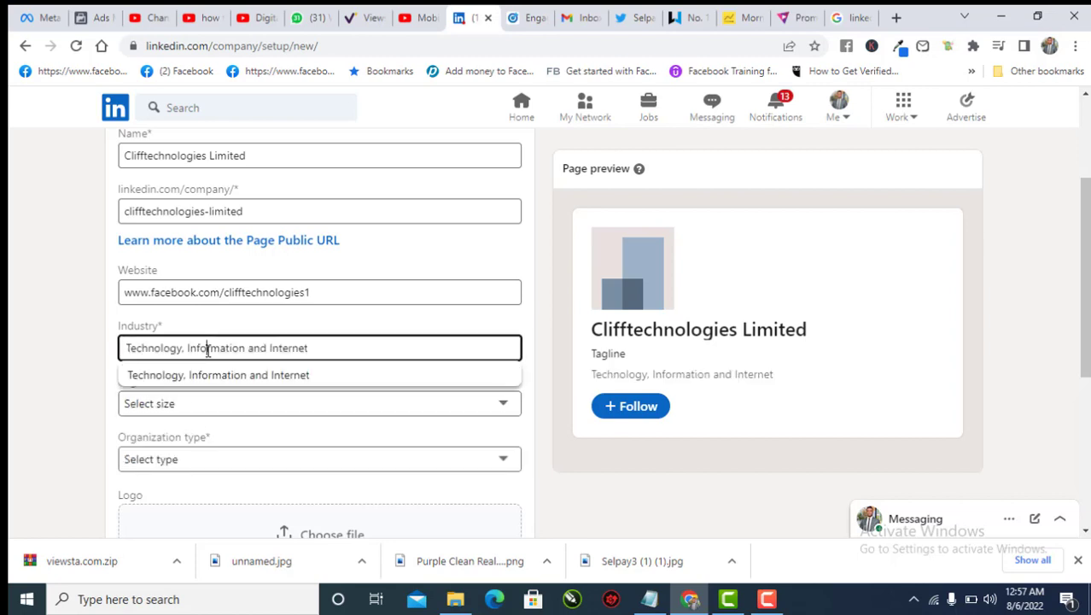
{"action": "left_click", "coordinate": [206, 403]}
{"action": "left_click", "coordinate": [190, 458]}
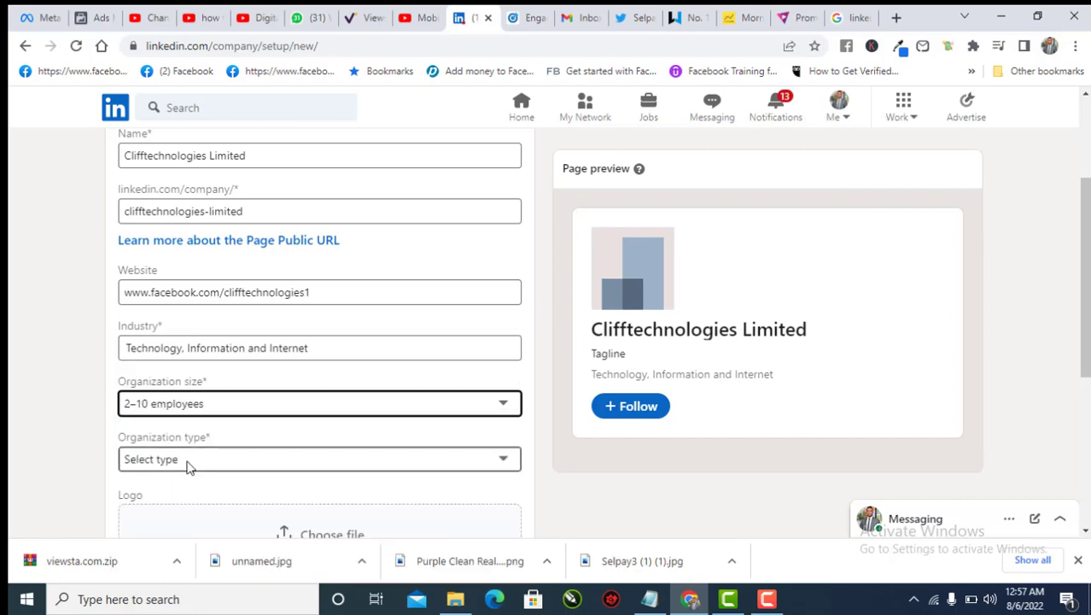
{"action": "scroll", "coordinate": [251, 446], "scroll_direction": "down", "scroll_amount": 2}
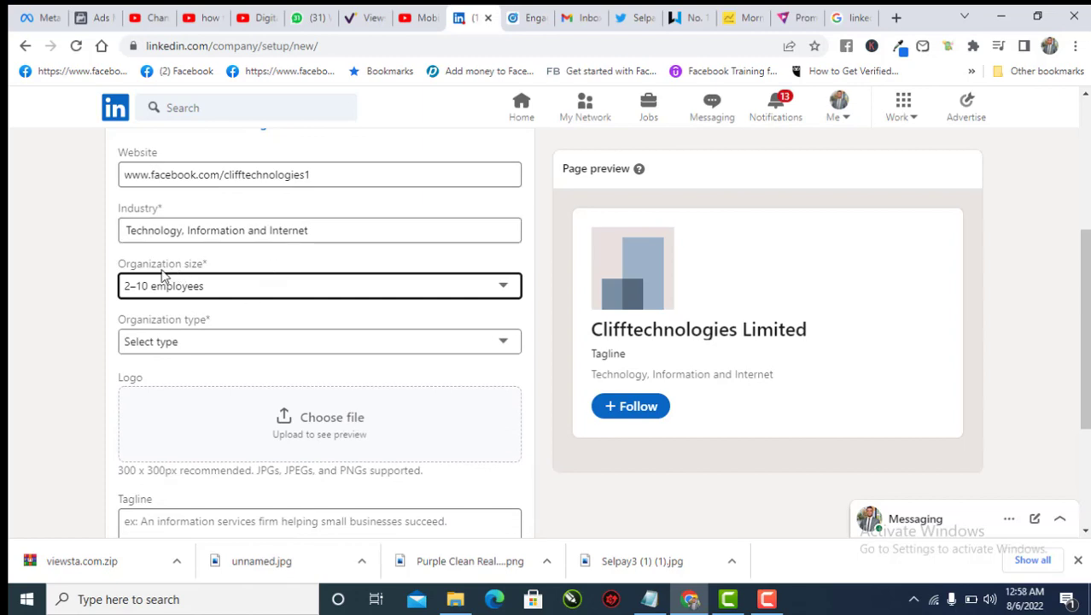
{"action": "left_click", "coordinate": [219, 292]}
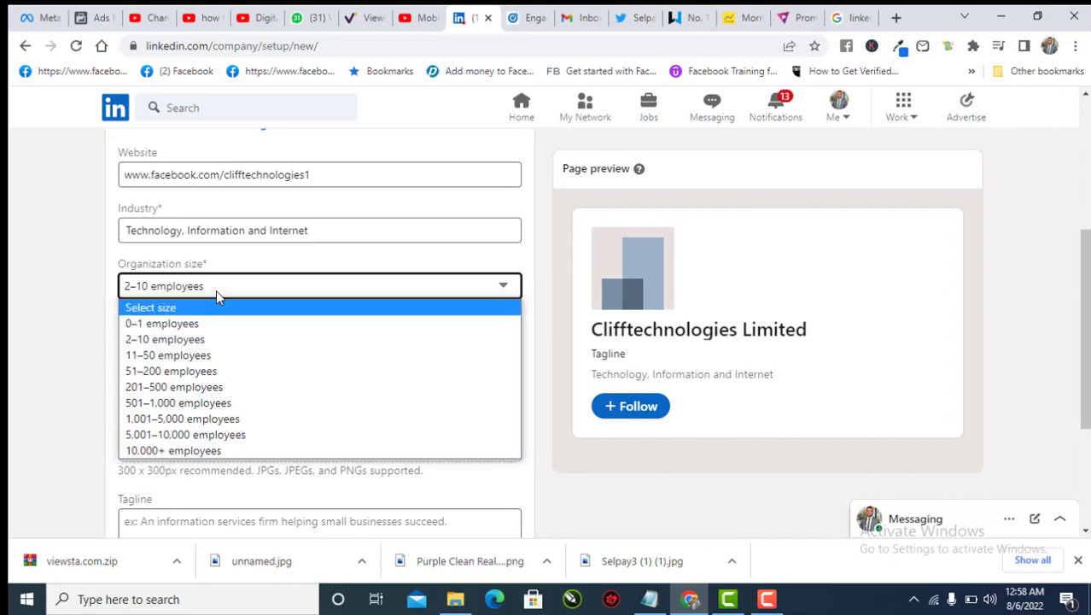
{"action": "left_click", "coordinate": [200, 340]}
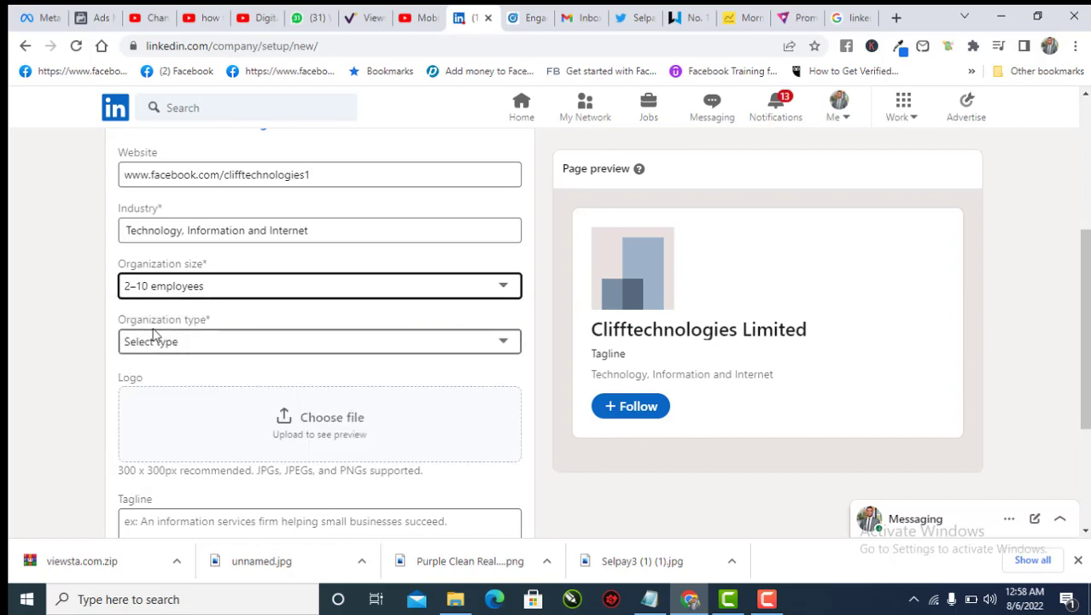
{"action": "left_click", "coordinate": [226, 344]}
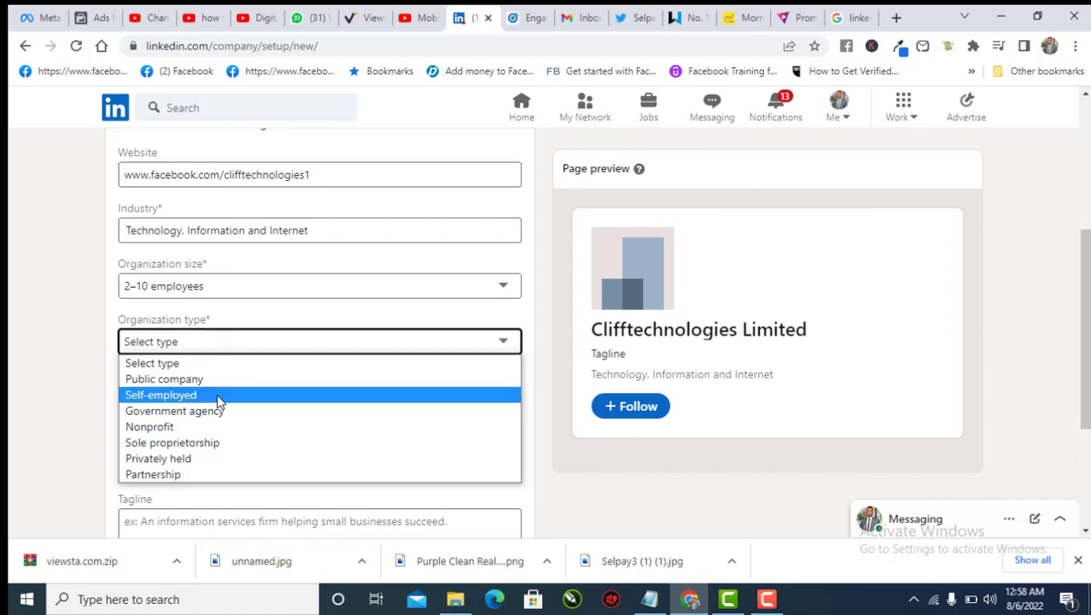
{"action": "left_click", "coordinate": [210, 459]}
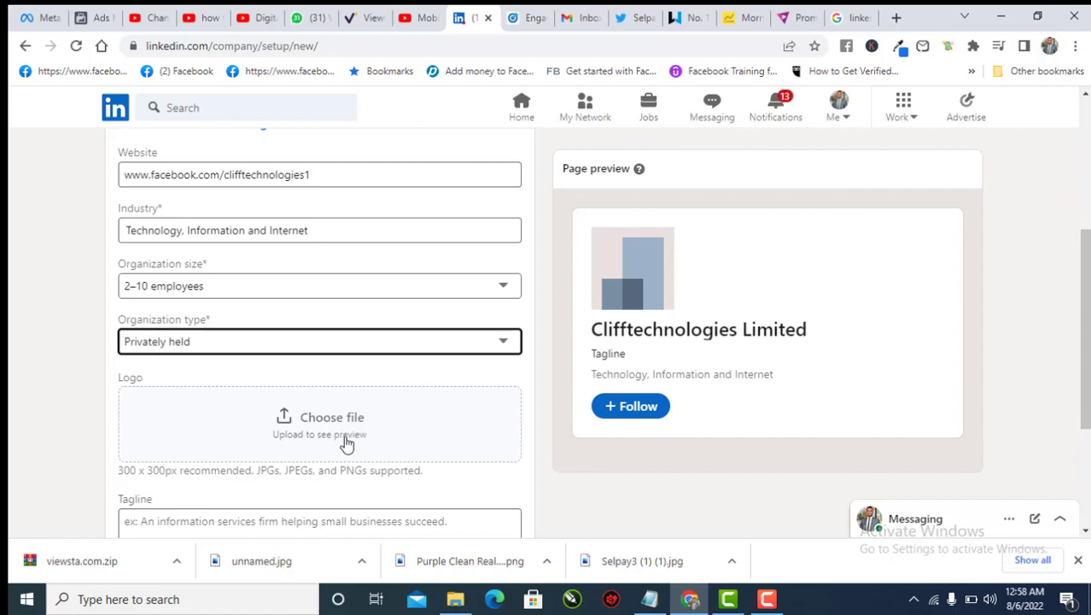
Upload mission.png from the Downloads folder as the company logo
{"action": "scroll", "coordinate": [346, 443], "scroll_direction": "down", "scroll_amount": 1}
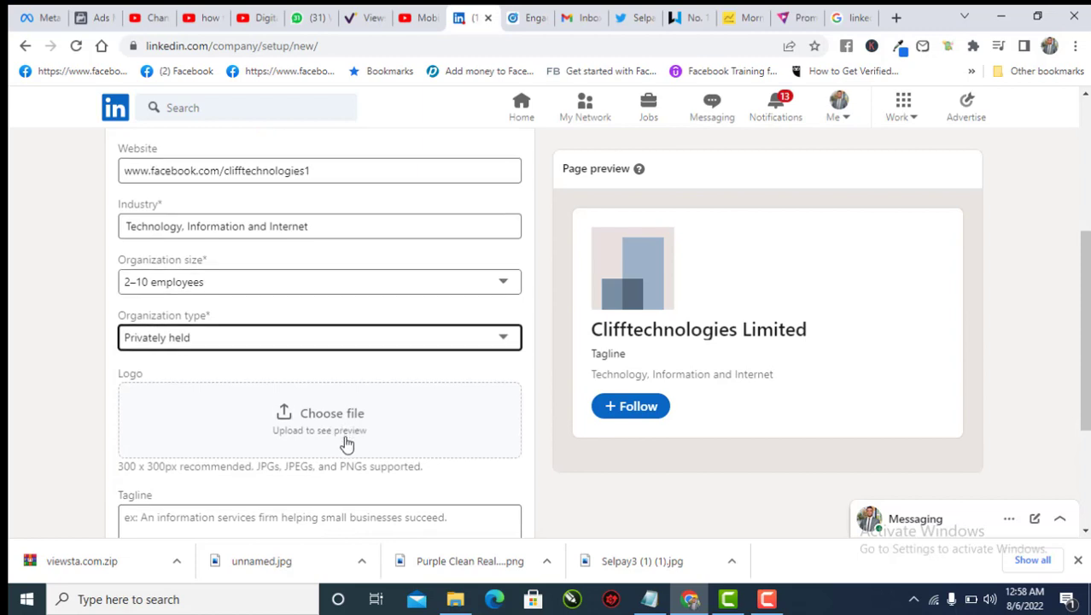
{"action": "left_click", "coordinate": [302, 367]}
{"action": "left_click", "coordinate": [302, 367]}
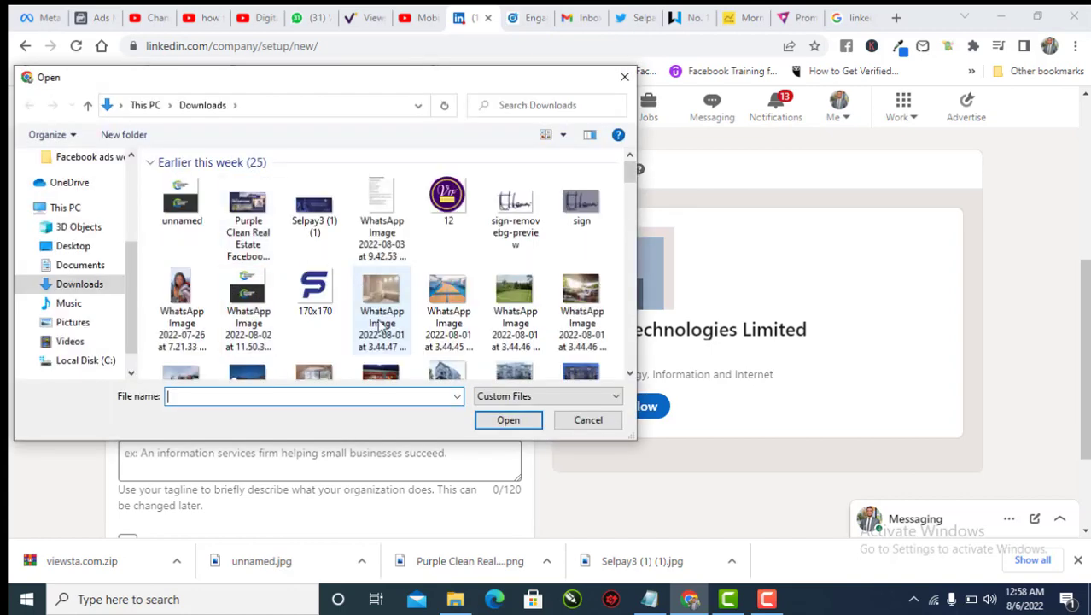
{"action": "scroll", "coordinate": [365, 309], "scroll_direction": "down", "scroll_amount": 1}
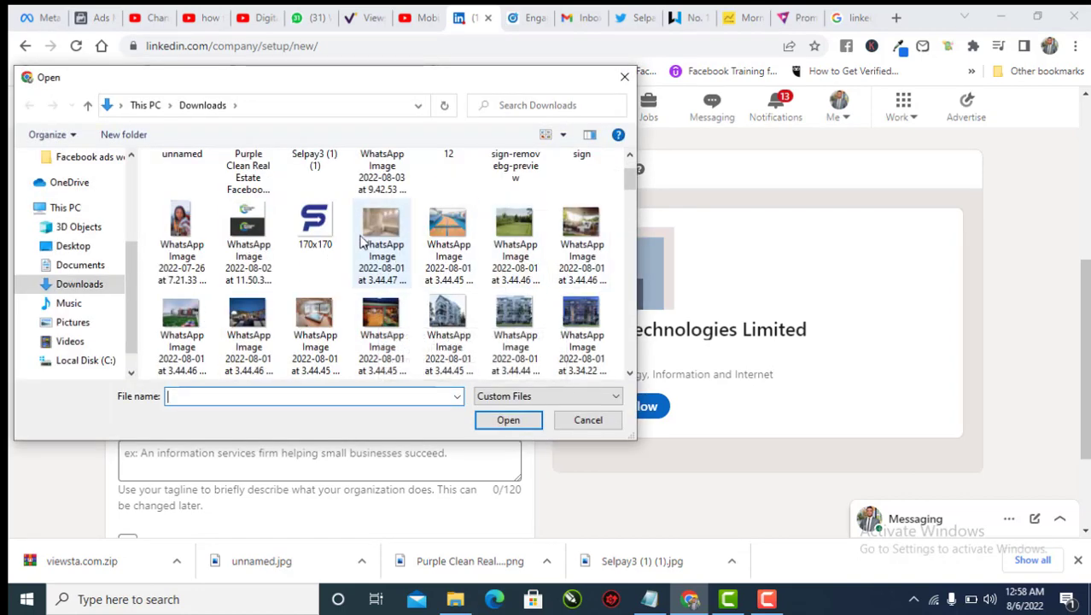
{"action": "scroll", "coordinate": [408, 270], "scroll_direction": "down", "scroll_amount": 5}
{"action": "left_click", "coordinate": [534, 317]}
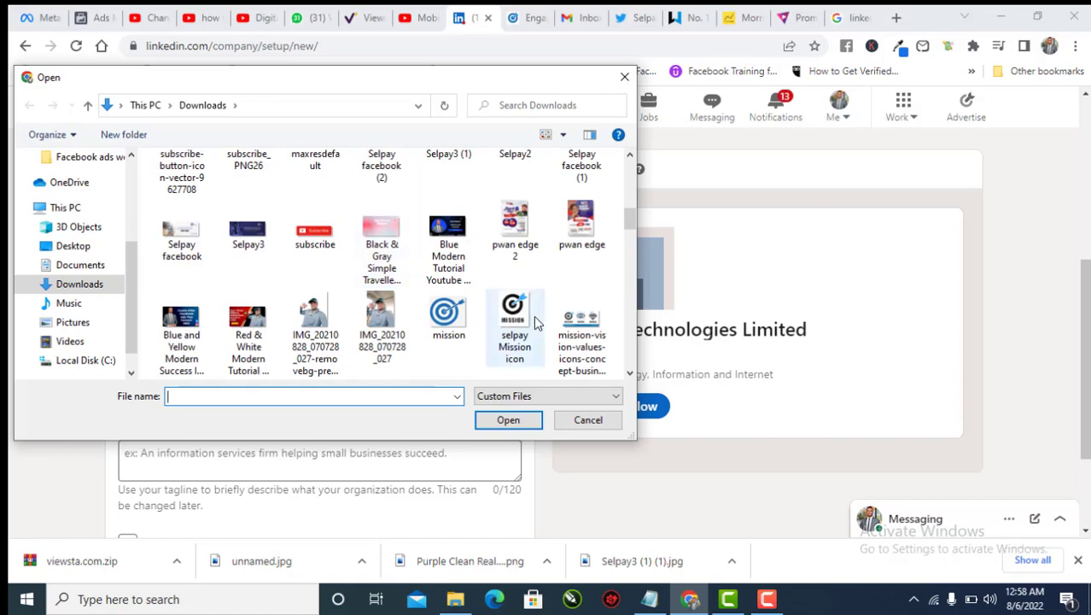
{"action": "left_click", "coordinate": [450, 316]}
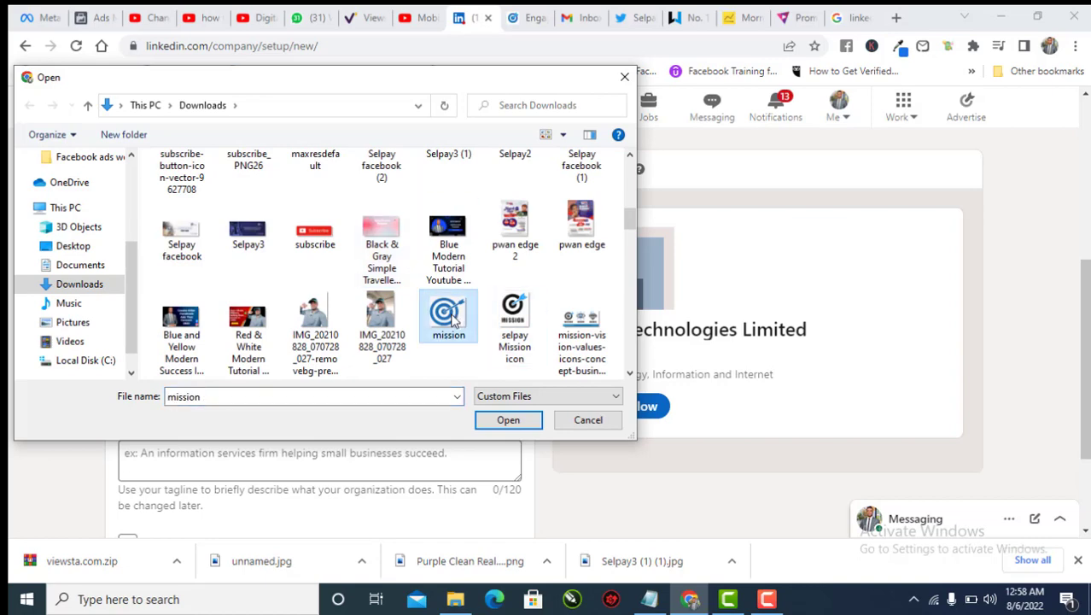
{"action": "left_click", "coordinate": [508, 419]}
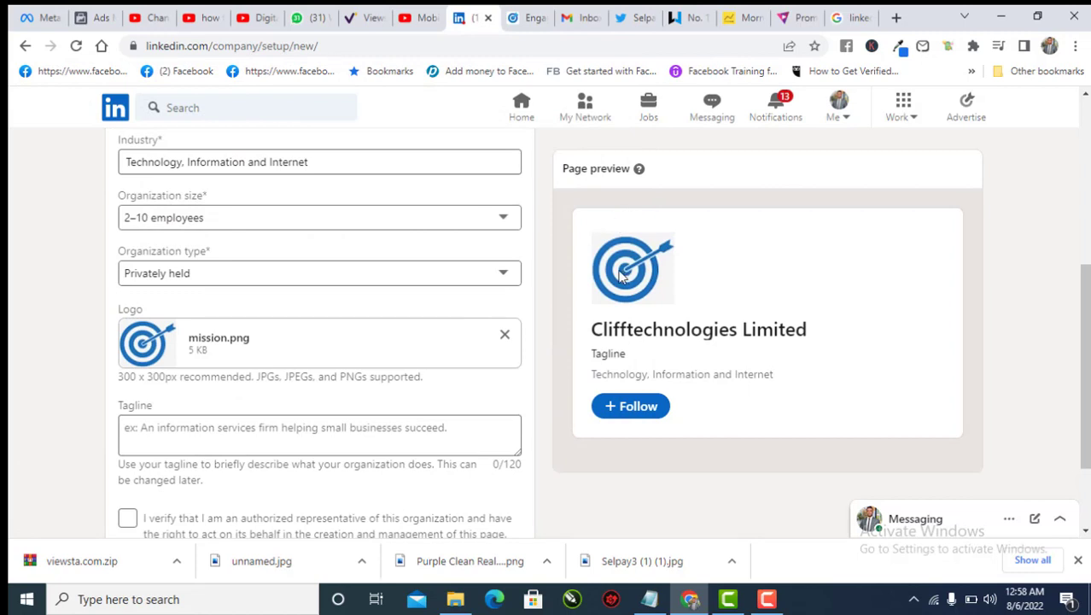
Enter the tagline "A Tech Firm specializes in Security Cameras Installations"
{"action": "left_click", "coordinate": [421, 439]}
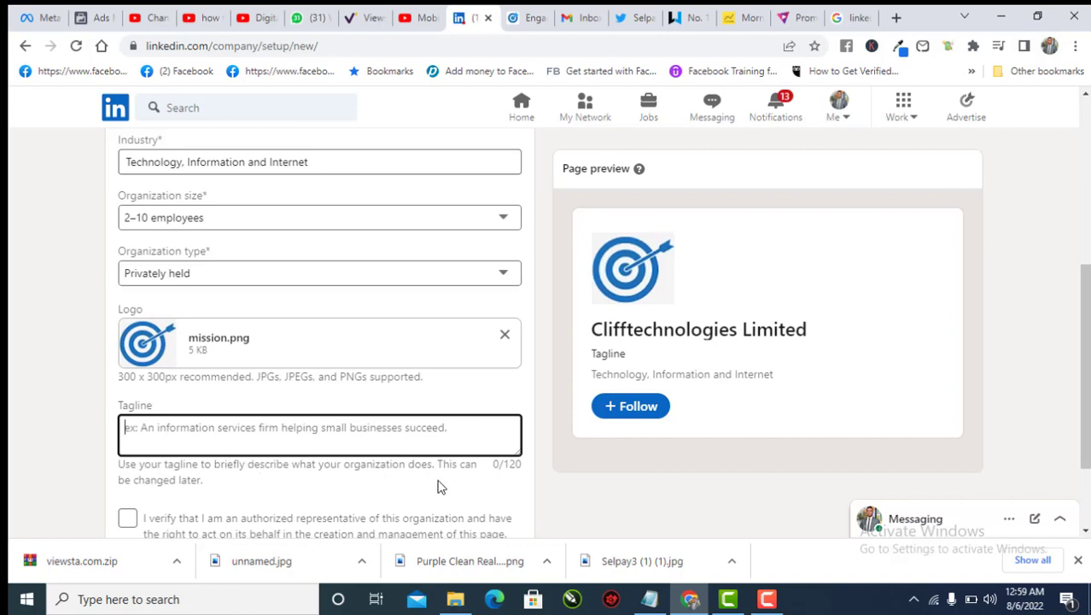
{"action": "left_click", "coordinate": [393, 429]}
{"action": "type", "text": "A "}
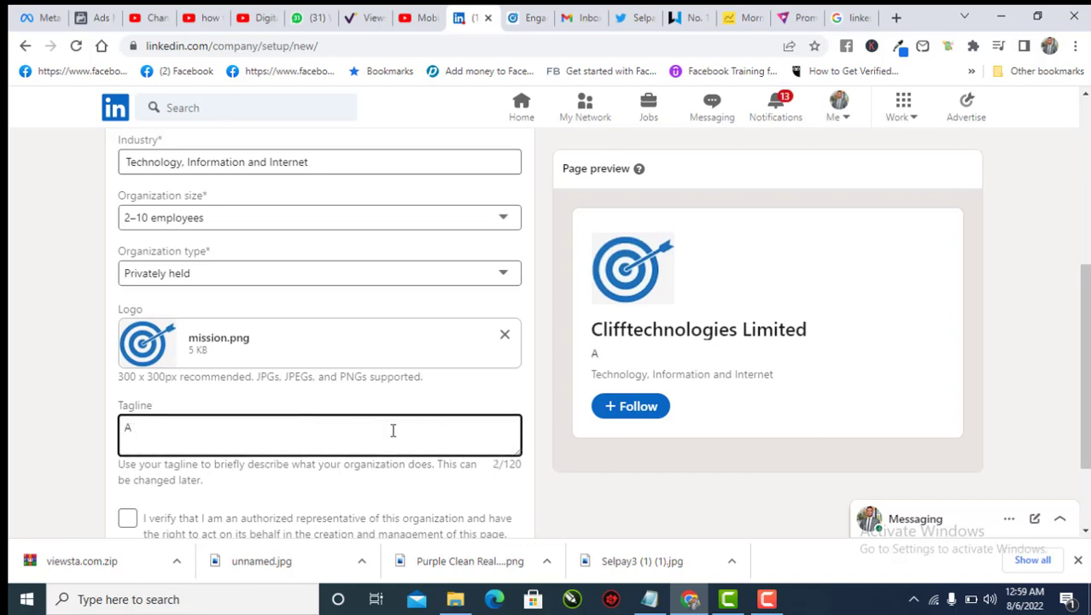
{"action": "type", "text": "Tech Firm"}
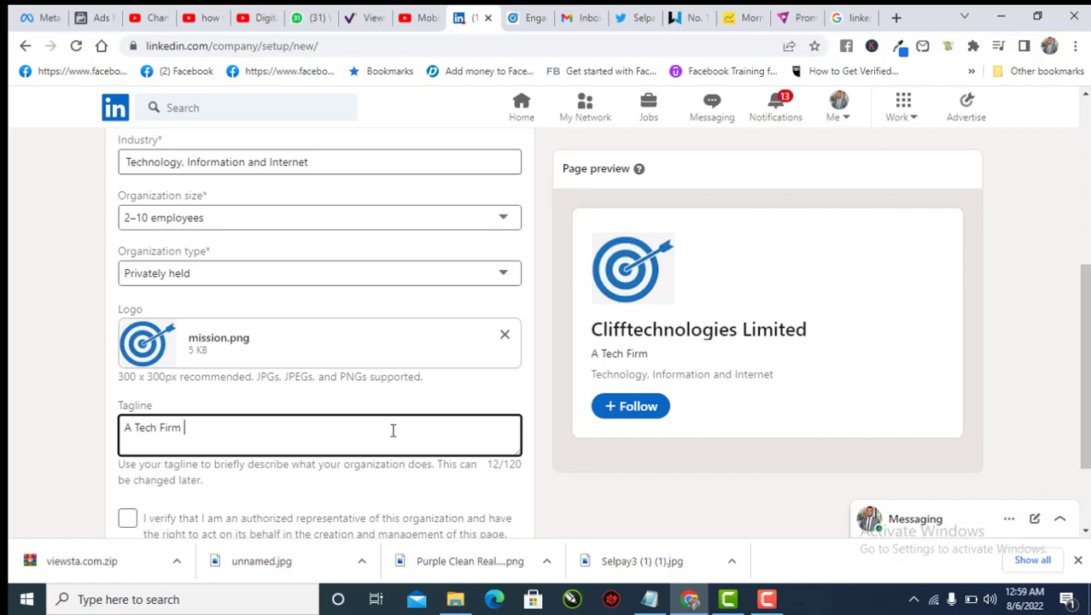
{"action": "type", "text": "specil"}
{"action": "key", "text": "BackSpace"}
{"action": "type", "text": "ializes "}
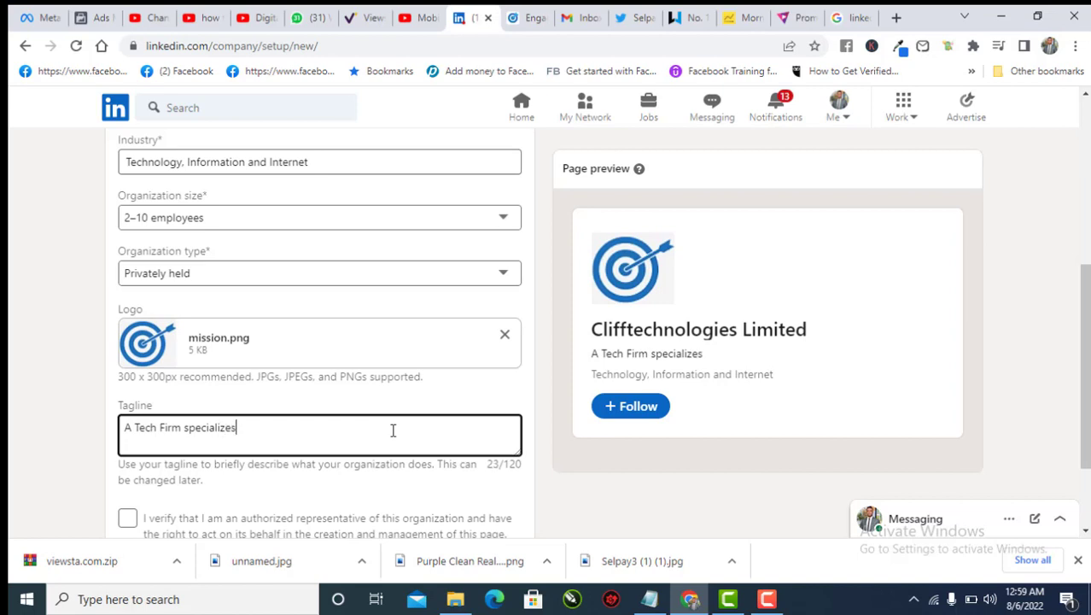
{"action": "type", "text": "in Secur"}
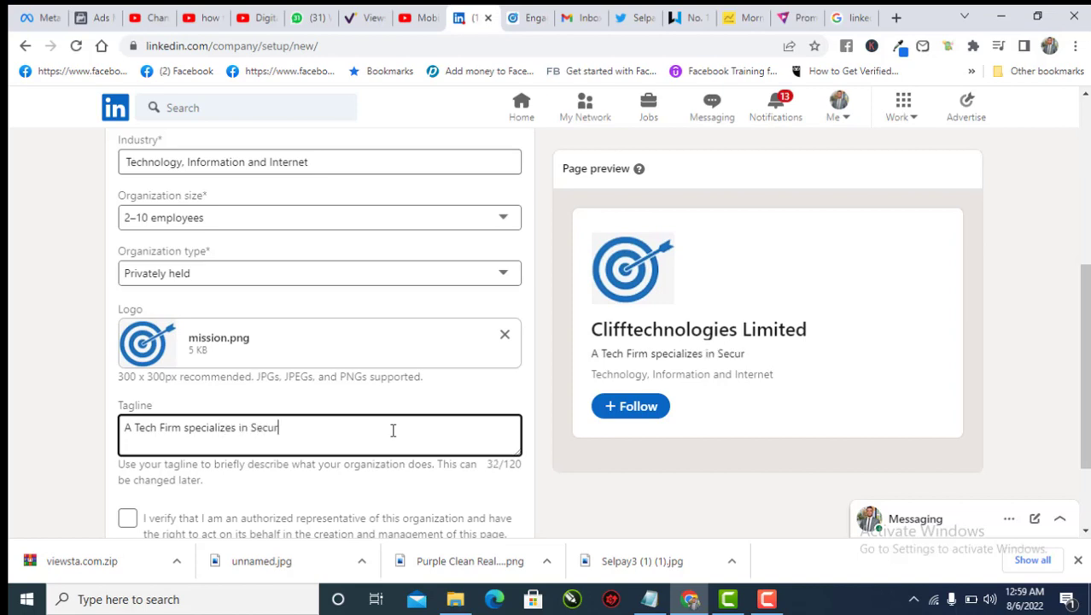
{"action": "type", "text": "uty"}
{"action": "key", "text": "BackSpace"}
{"action": "key", "text": "BackSpace"}
{"action": "key", "text": "BackSpace"}
{"action": "key", "text": "BackSpace"}
{"action": "key", "text": "BackSpace"}
{"action": "type", "text": "urity Camera"}
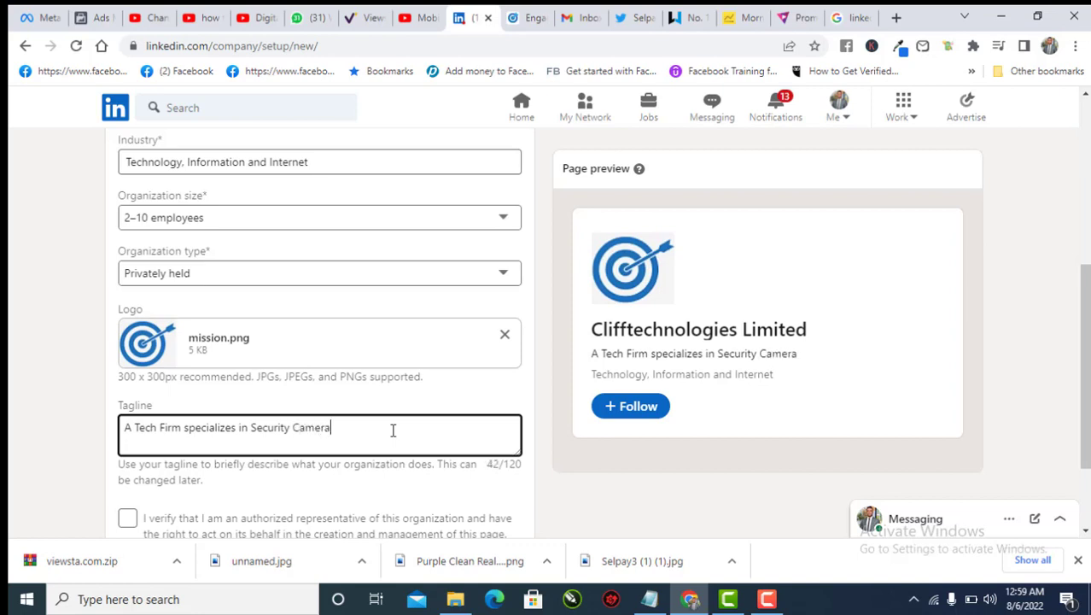
{"action": "type", "text": "s Insta:ll"}
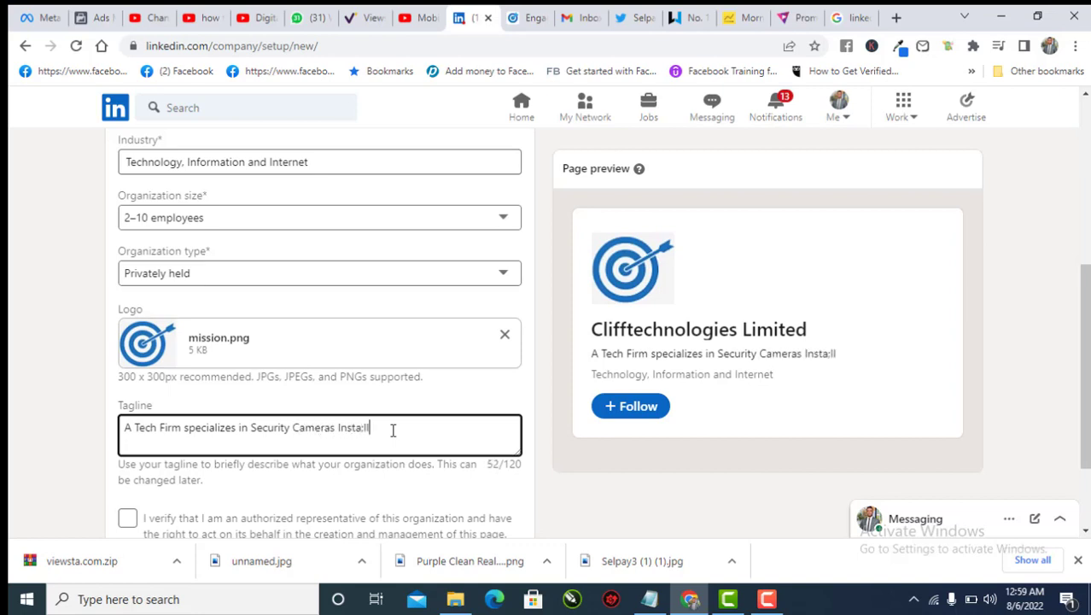
{"action": "type", "text": "ations"}
{"action": "left_click", "coordinate": [362, 430]}
{"action": "key", "text": "BackSpace"}
Verify being an authorized representative of the organization and create the page
{"action": "scroll", "coordinate": [504, 425], "scroll_direction": "down", "scroll_amount": 2}
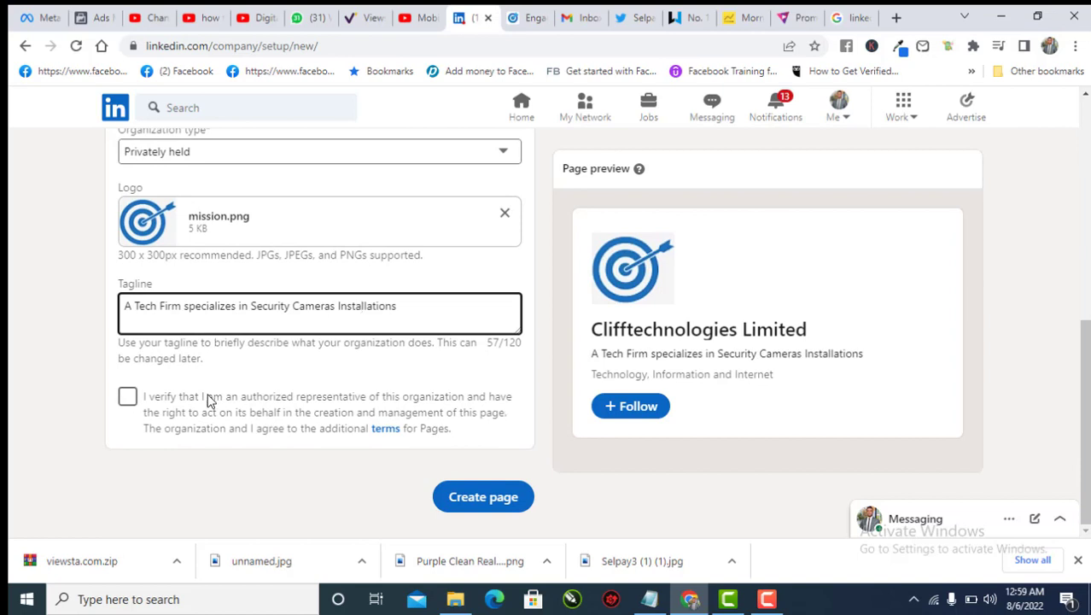
{"action": "left_click", "coordinate": [128, 398]}
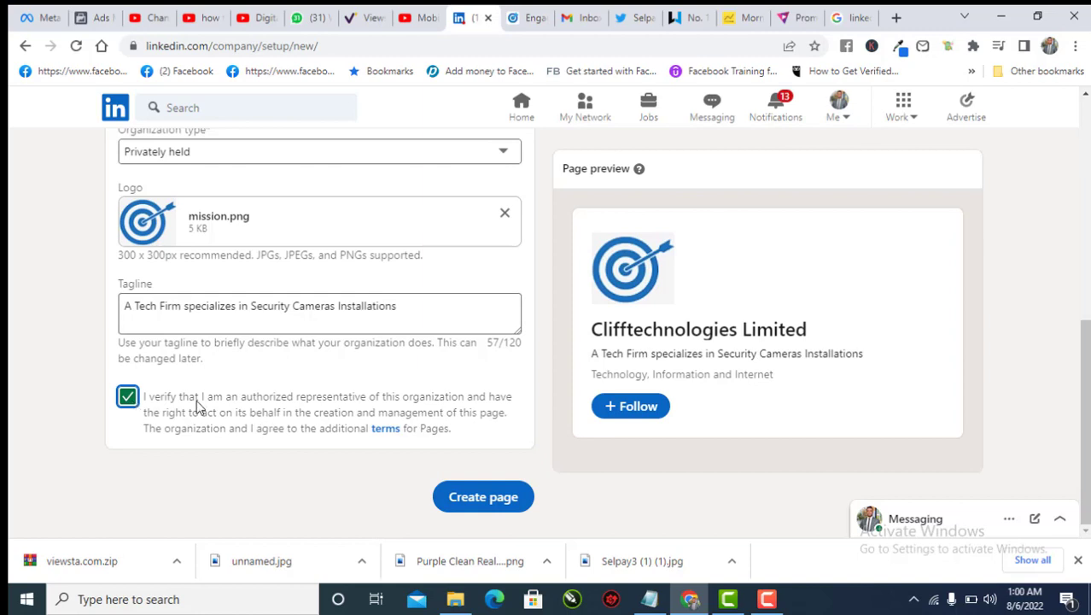
{"action": "left_click", "coordinate": [493, 502]}
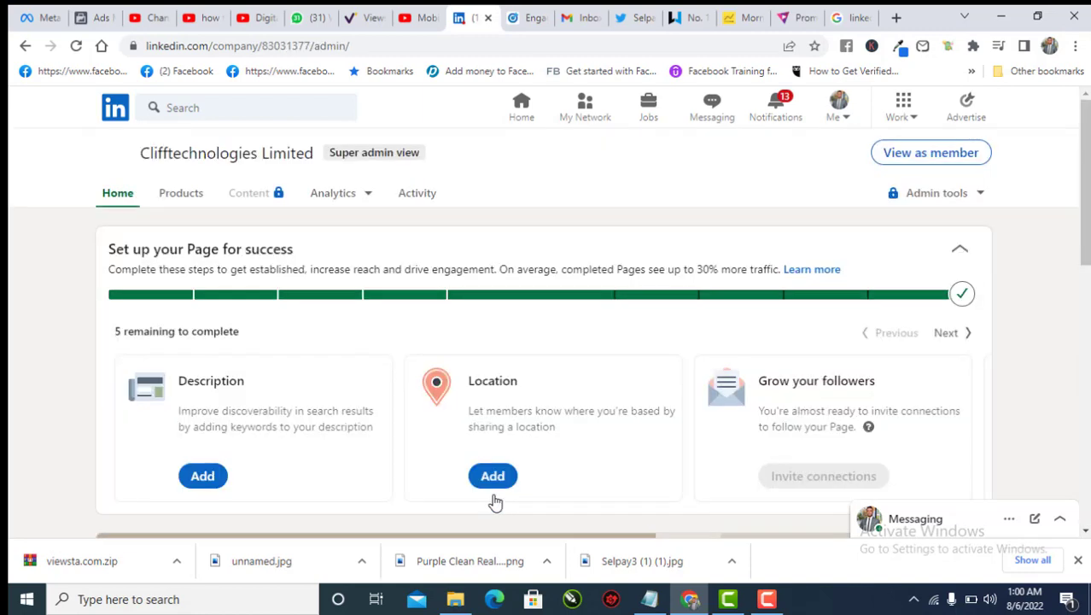
Add a page description by copying the LinkedIn login result's snippet from the Google search results and pasting it in
{"action": "scroll", "coordinate": [496, 502], "scroll_direction": "down", "scroll_amount": 1}
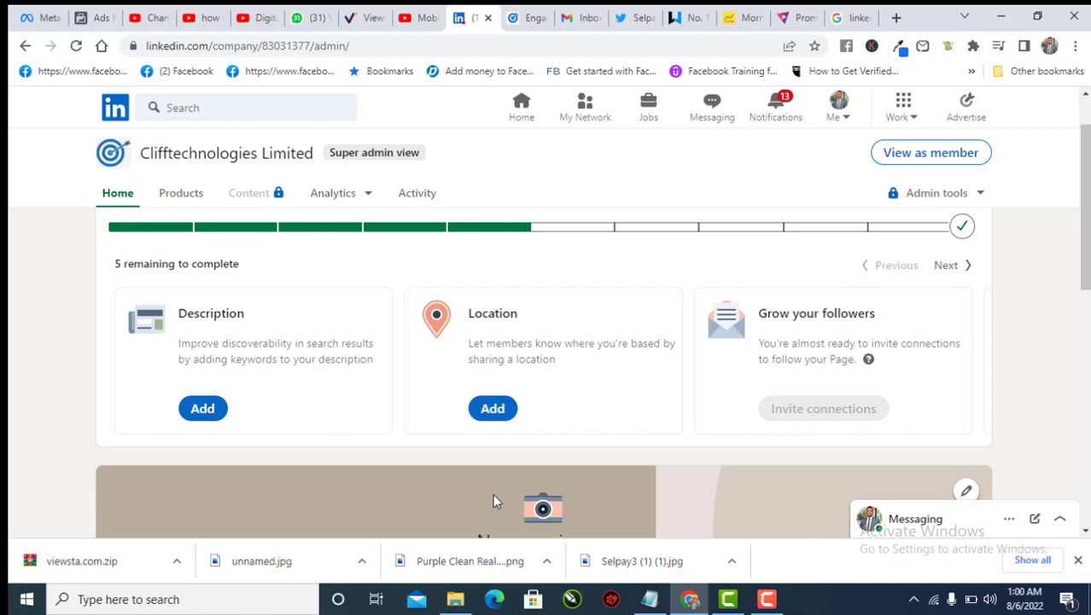
{"action": "scroll", "coordinate": [493, 500], "scroll_direction": "up", "scroll_amount": 1}
{"action": "scroll", "coordinate": [226, 381], "scroll_direction": "down", "scroll_amount": 1}
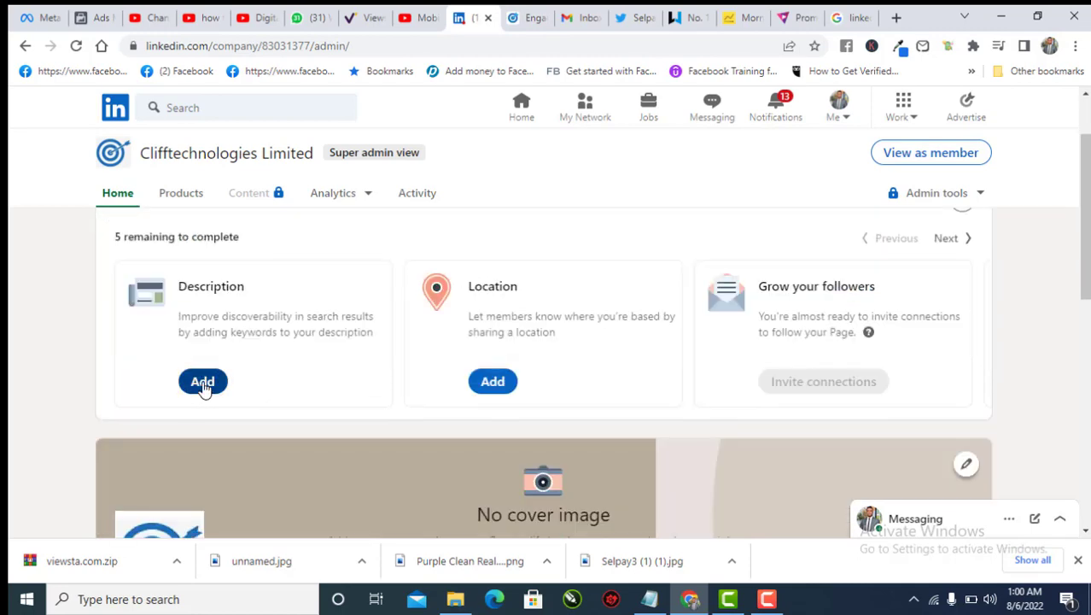
{"action": "left_click", "coordinate": [205, 383]}
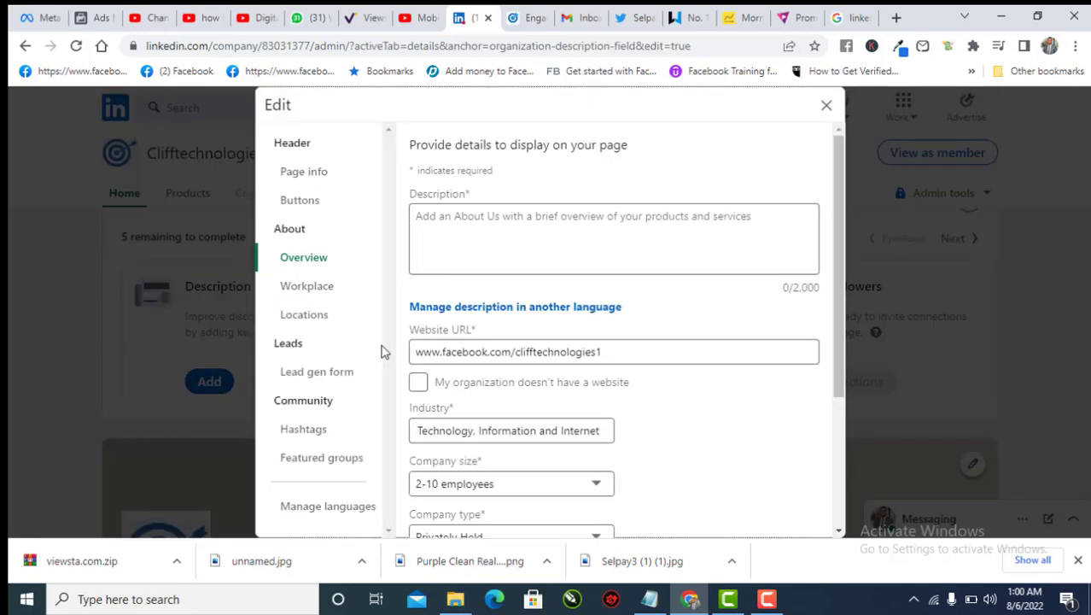
{"action": "left_click", "coordinate": [562, 239]}
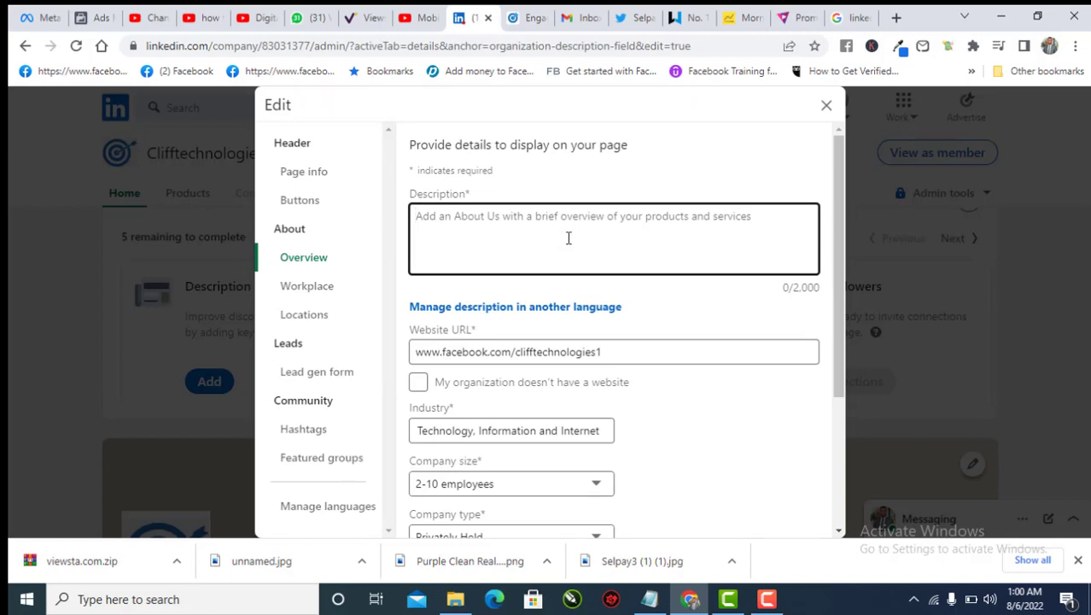
{"action": "left_click", "coordinate": [842, 19]}
{"action": "left_click", "coordinate": [744, 50]}
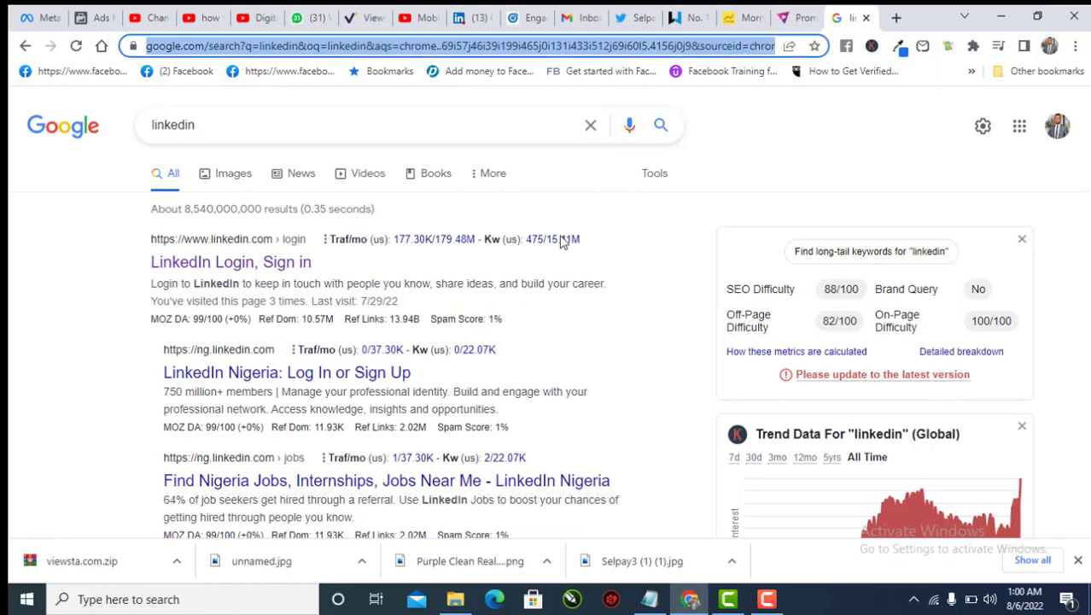
{"action": "left_click_drag", "start_coordinate": [151, 285], "coordinate": [427, 309]}
{"action": "key", "text": "ctrl+c"}
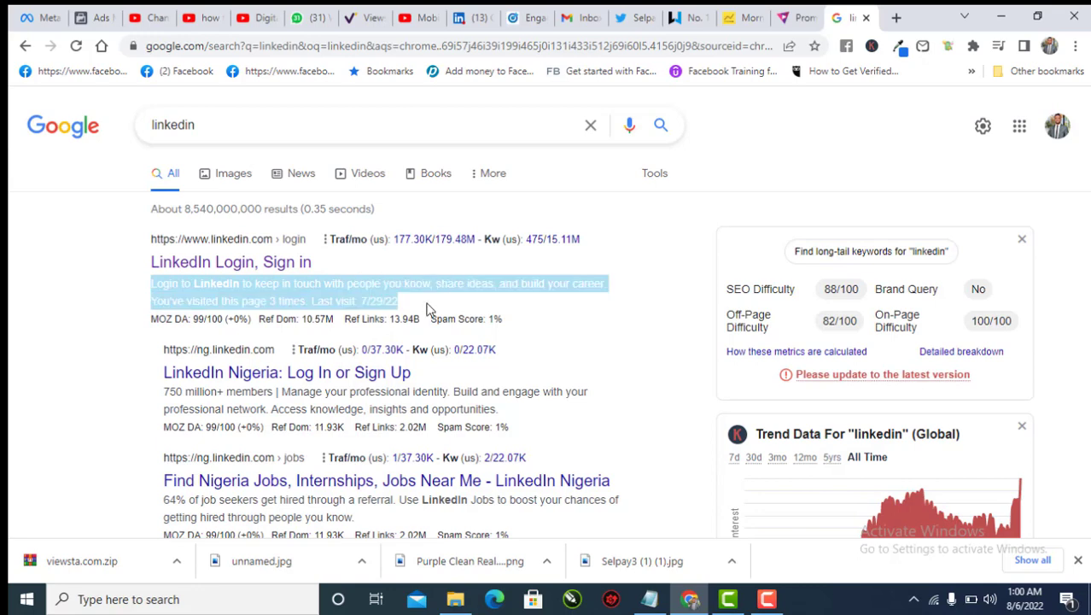
{"action": "left_click", "coordinate": [472, 18]}
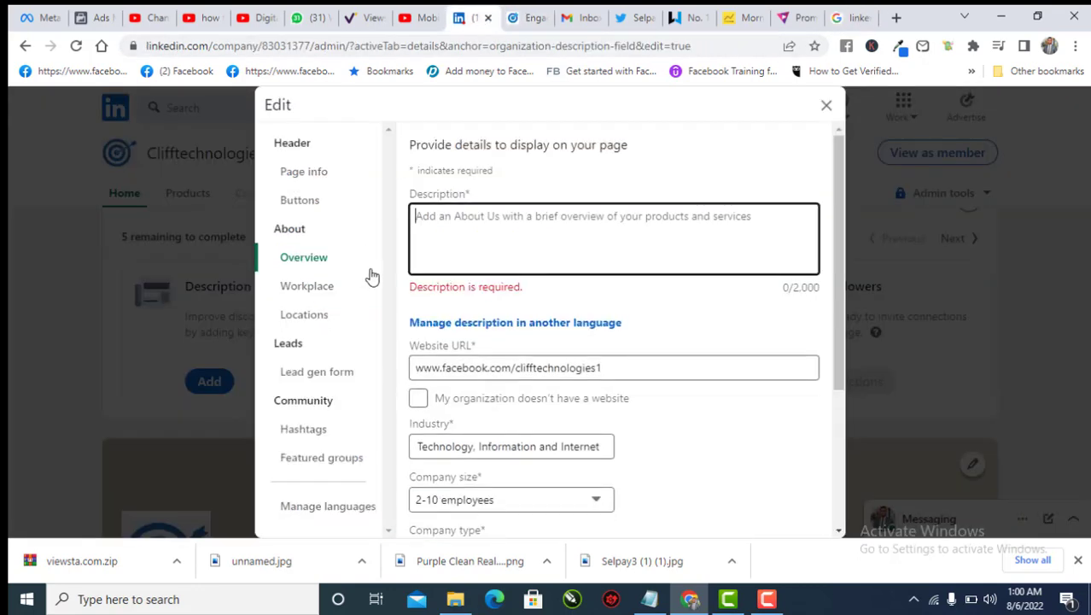
{"action": "key", "text": "ctrl+v"}
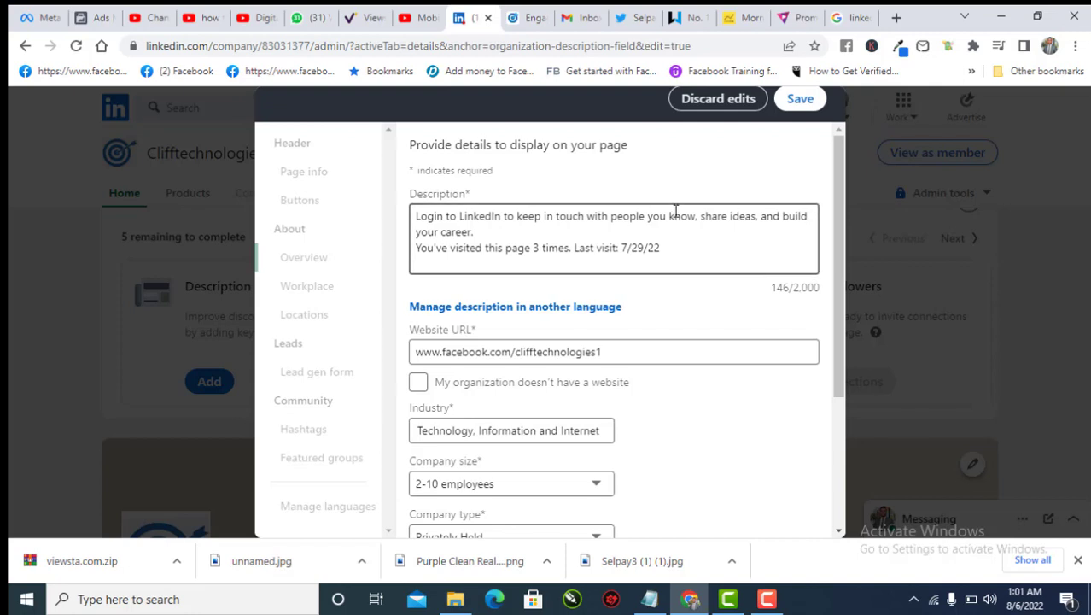
Review the website URL, industry, company size and company type in the page's overview details
{"action": "scroll", "coordinate": [671, 255], "scroll_direction": "down", "scroll_amount": 2}
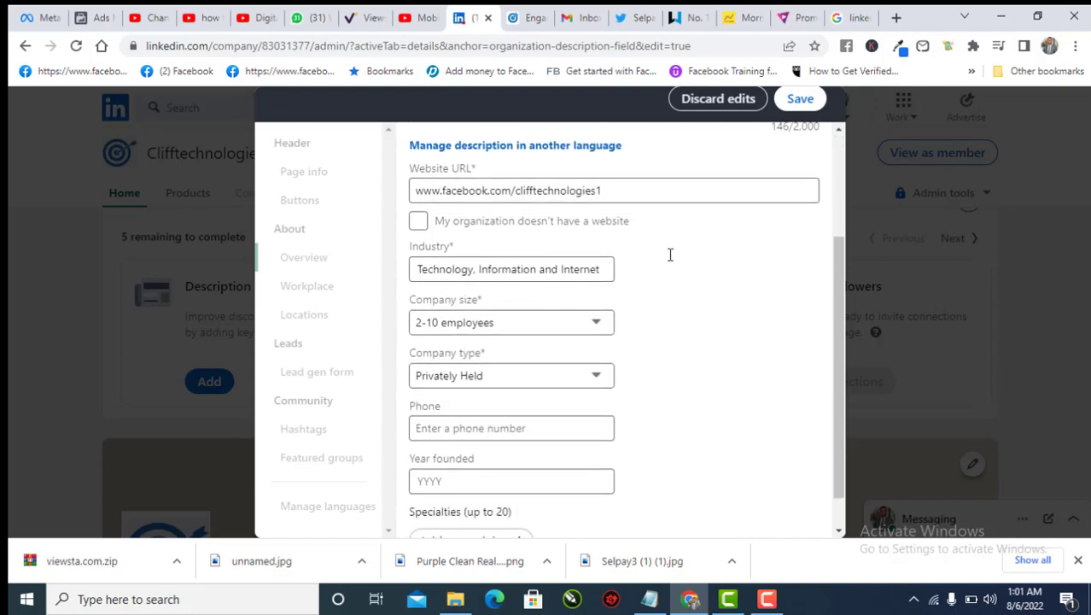
{"action": "scroll", "coordinate": [632, 251], "scroll_direction": "up", "scroll_amount": 1}
{"action": "left_click", "coordinate": [522, 247]}
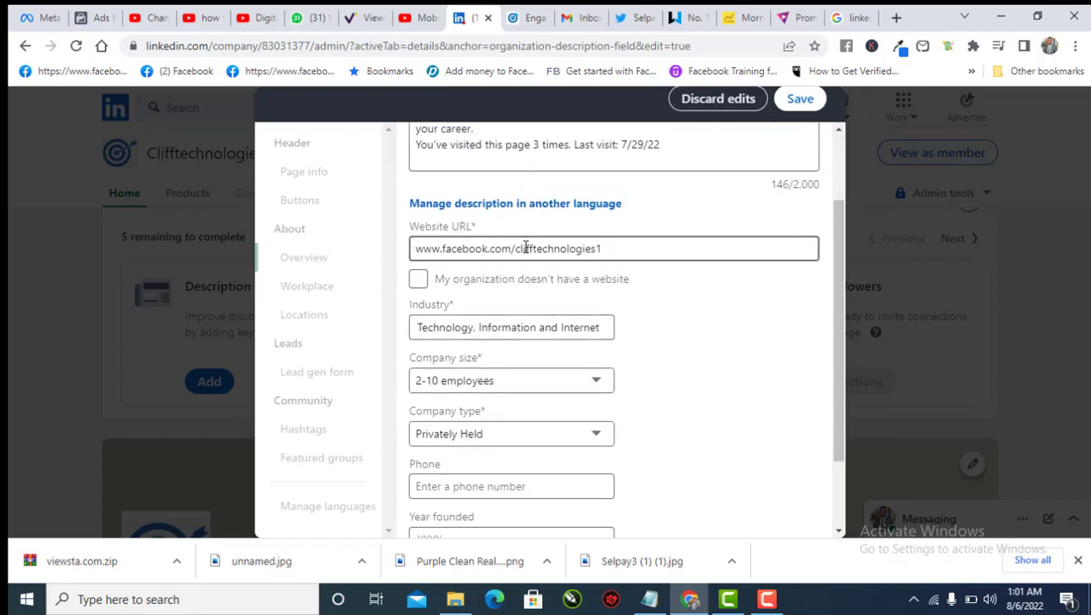
{"action": "left_click", "coordinate": [642, 275]}
{"action": "scroll", "coordinate": [642, 275], "scroll_direction": "down", "scroll_amount": 1}
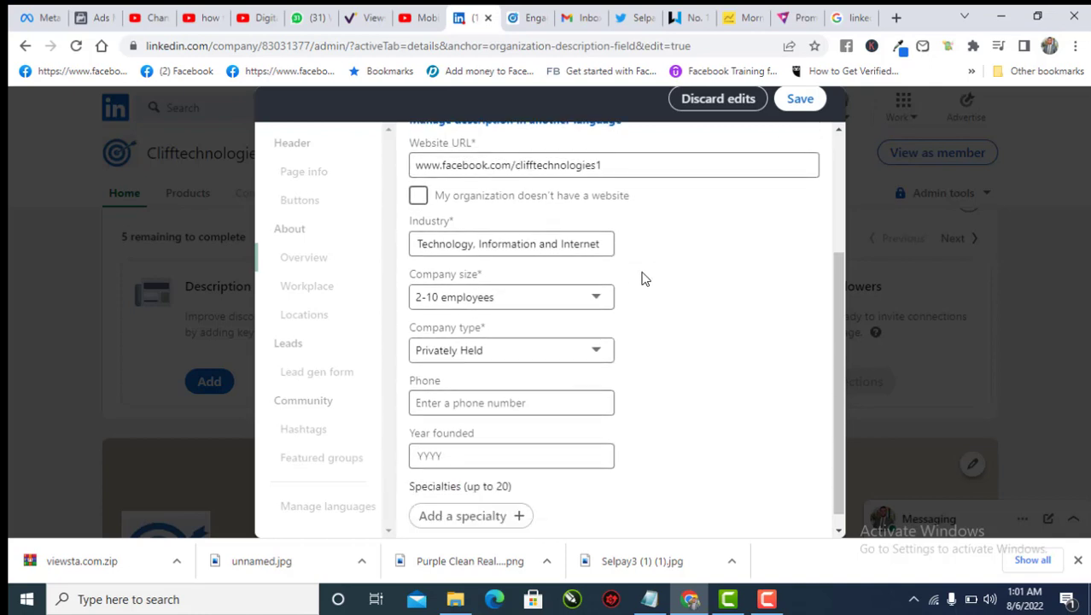
{"action": "left_click", "coordinate": [474, 248]}
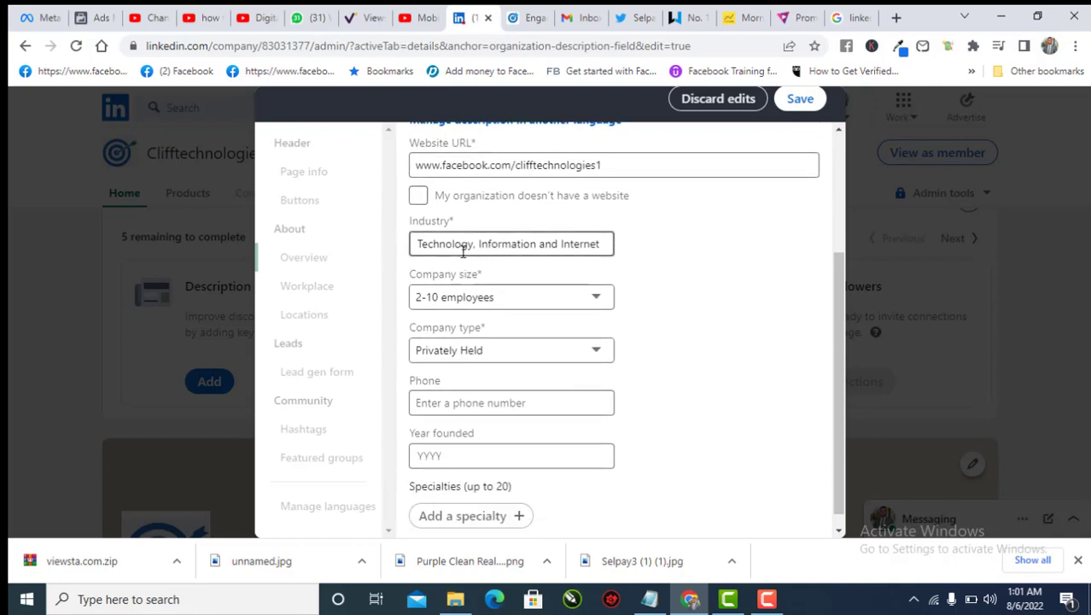
{"action": "left_click", "coordinate": [650, 284]}
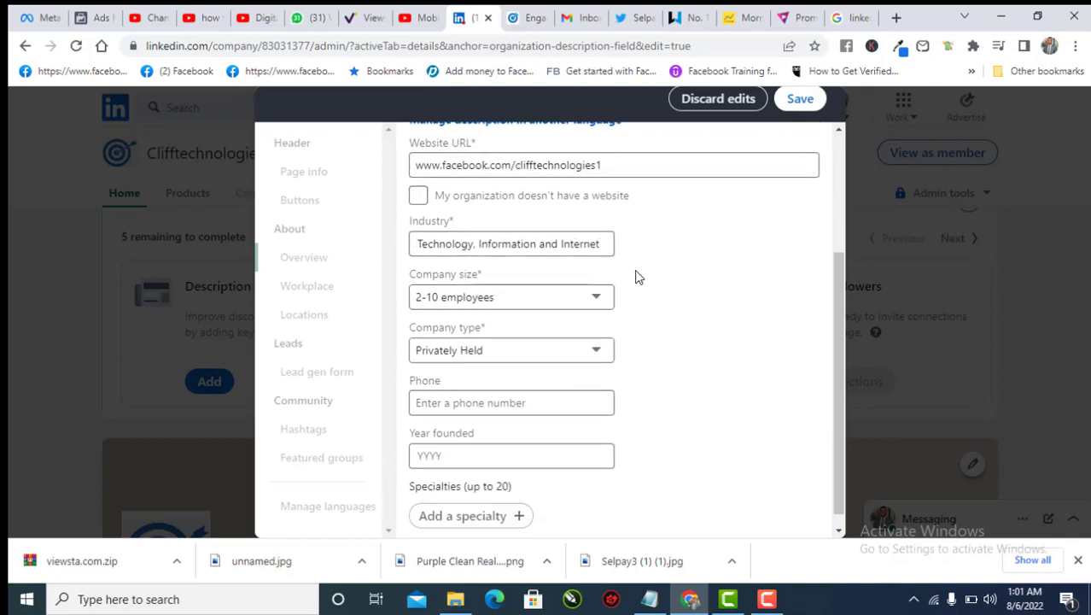
{"action": "left_click", "coordinate": [567, 243]}
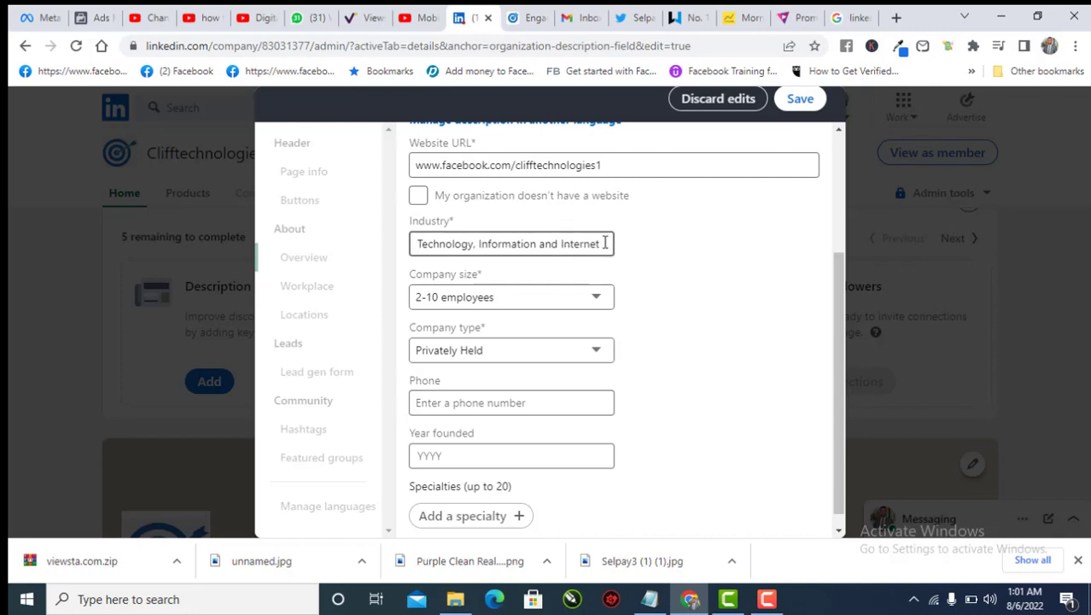
{"action": "scroll", "coordinate": [673, 283], "scroll_direction": "down", "scroll_amount": 1}
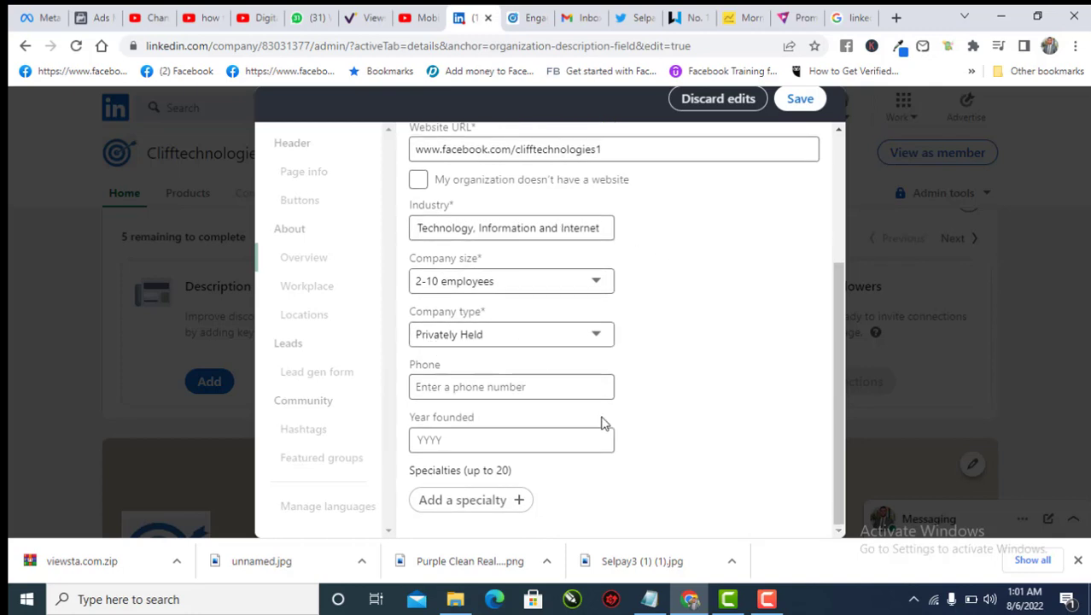
Fill in the company phone number from the saved suggestion and set the industry to Technology, Information and Internet
{"action": "left_click", "coordinate": [489, 387]}
{"action": "left_click", "coordinate": [536, 430]}
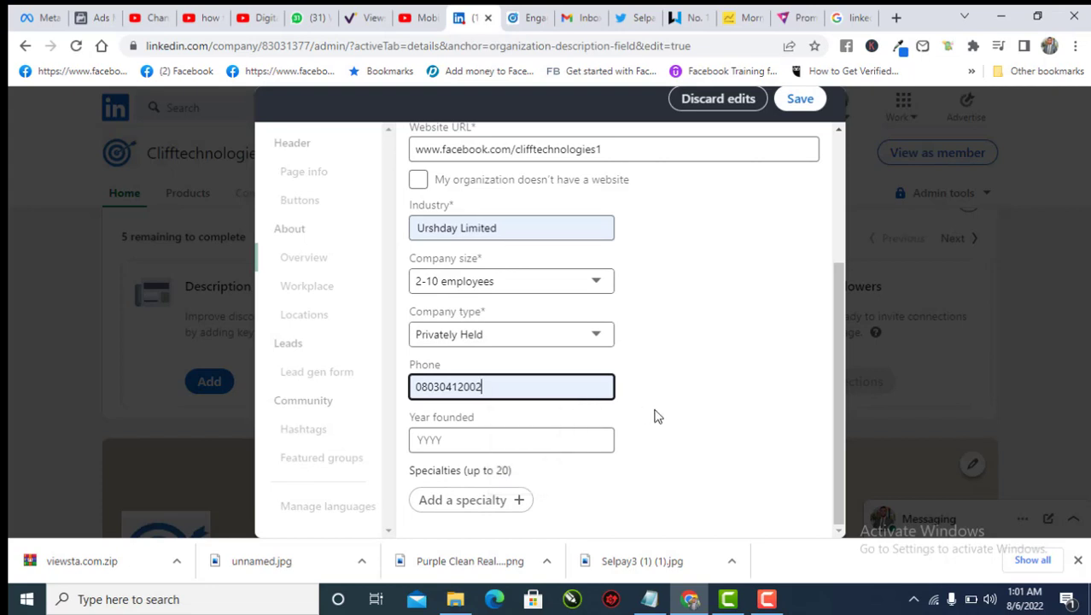
{"action": "triple_click", "coordinate": [523, 224]}
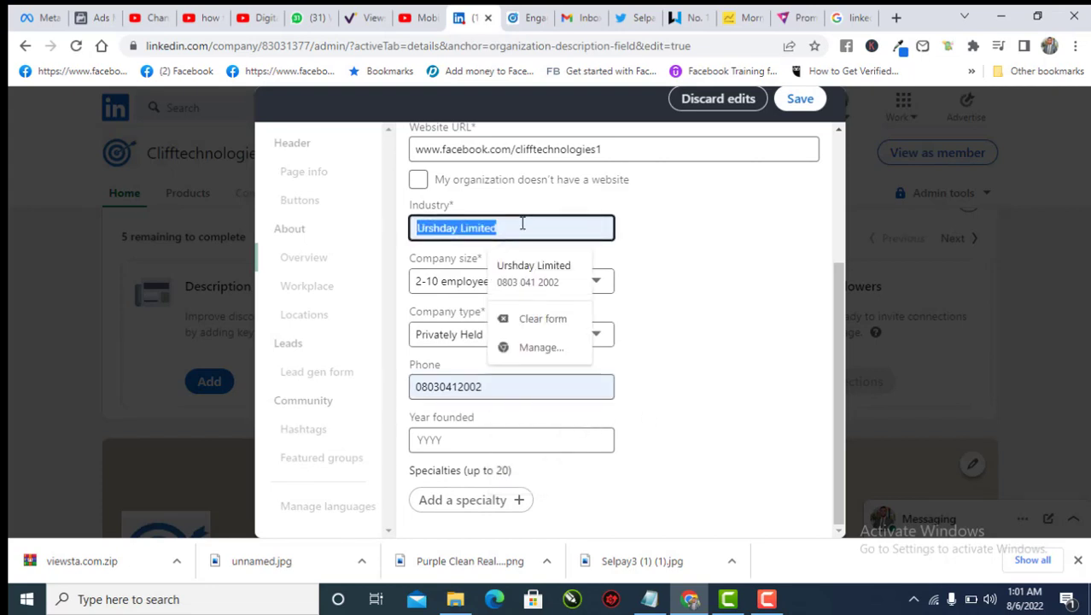
{"action": "key", "text": "BackSpace"}
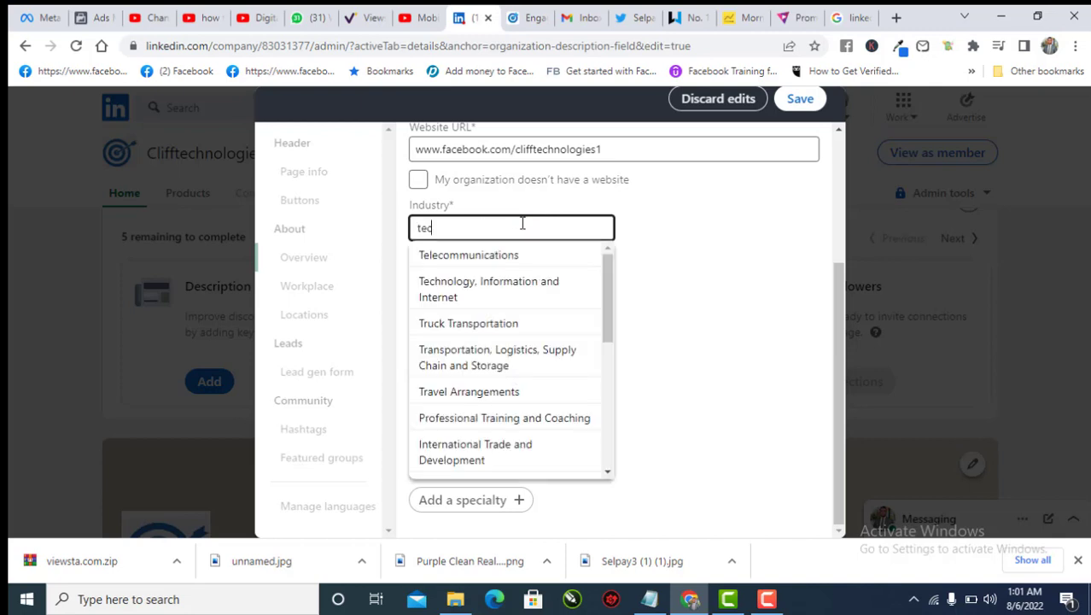
{"action": "type", "text": "c"}
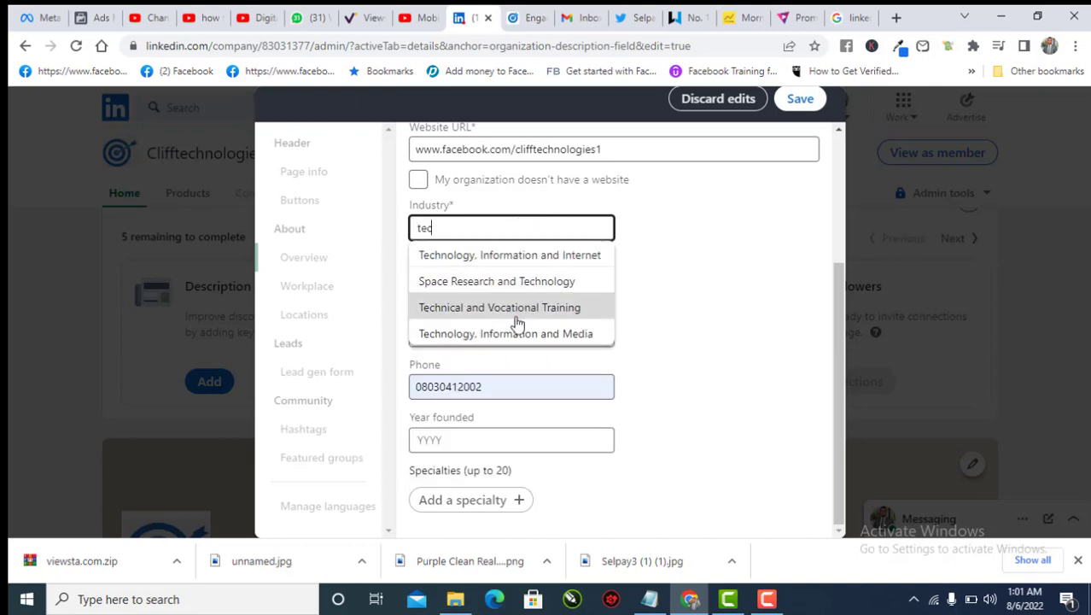
{"action": "left_click", "coordinate": [492, 256]}
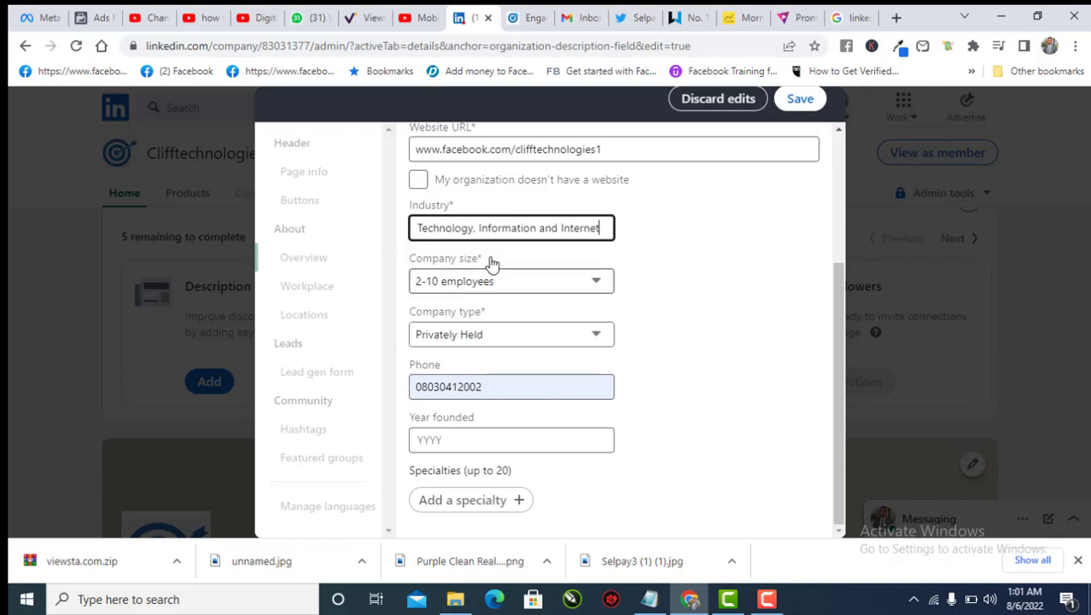
Set the year the company was founded to 2017
{"action": "left_click", "coordinate": [514, 441]}
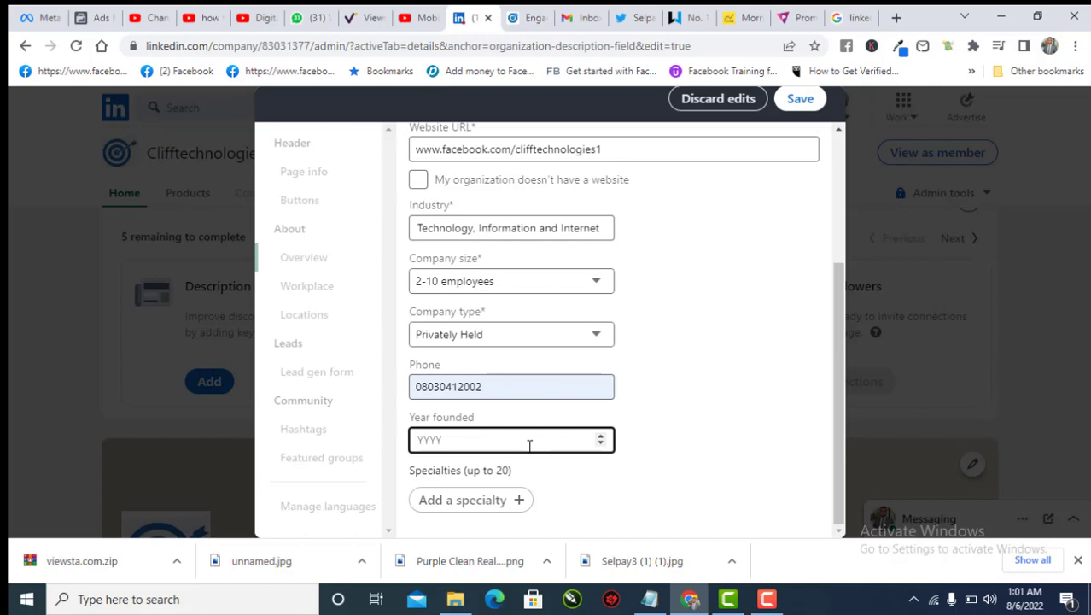
{"action": "type", "text": "2017"}
{"action": "left_click", "coordinate": [703, 462]}
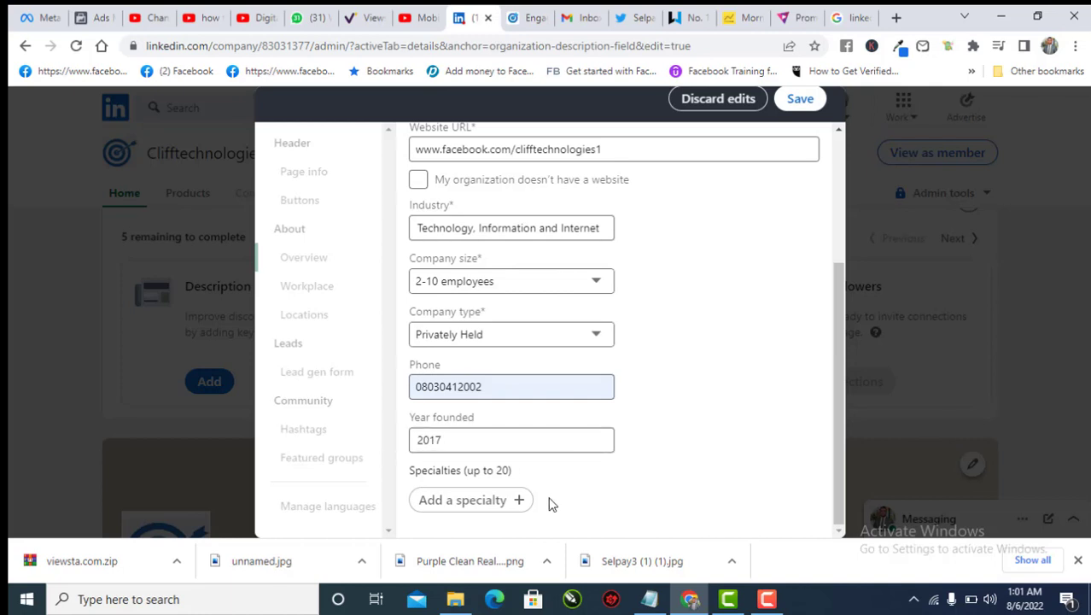
Add the specialty "Installation Of Security Devices" to the overview details
{"action": "left_click", "coordinate": [518, 508]}
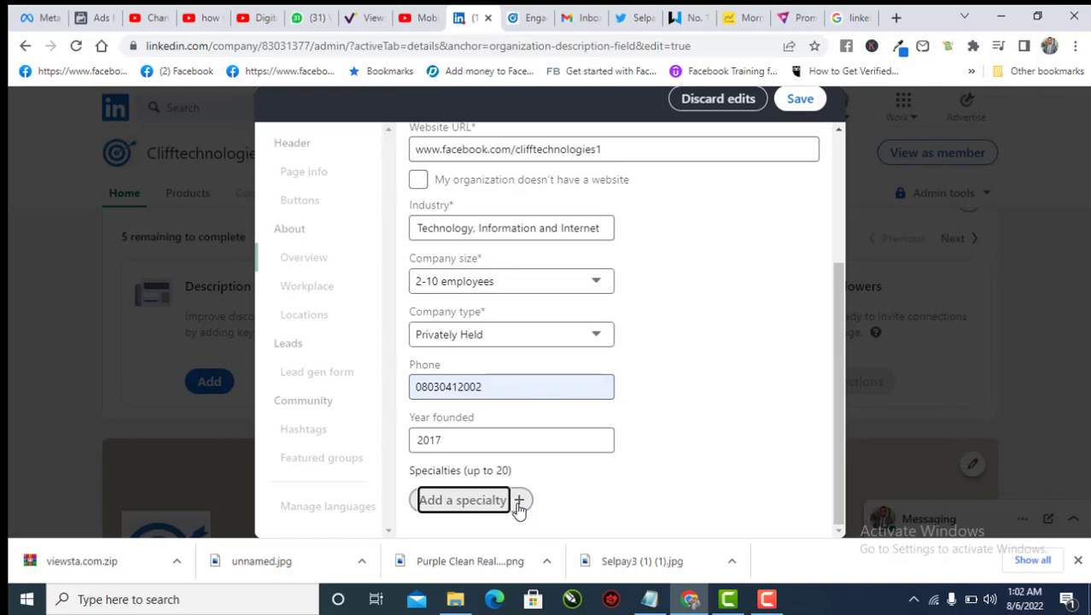
{"action": "type", "text": "Installat"}
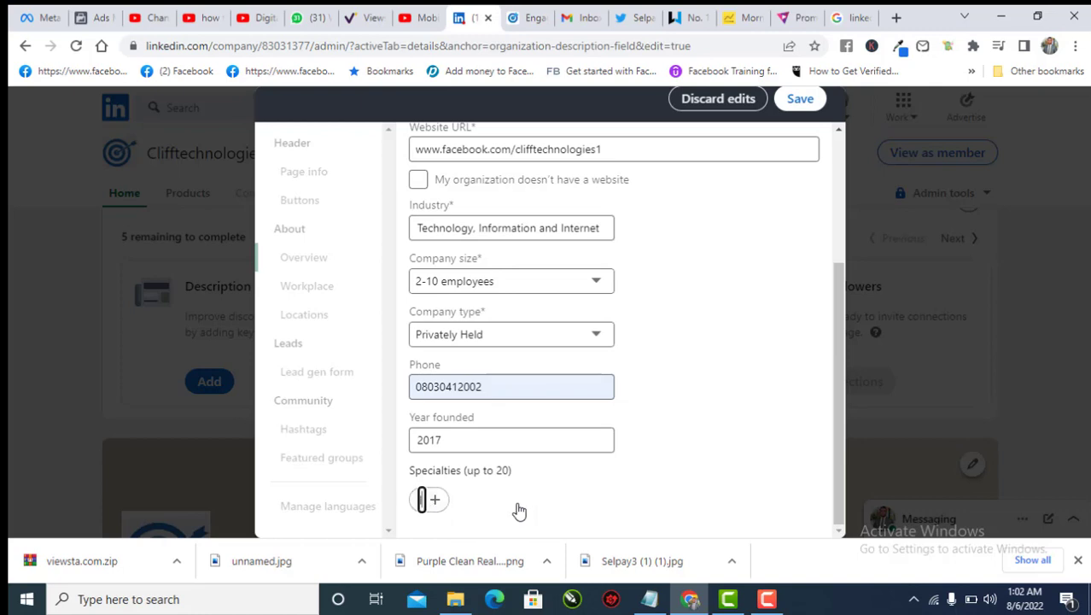
{"action": "type", "text": "io"}
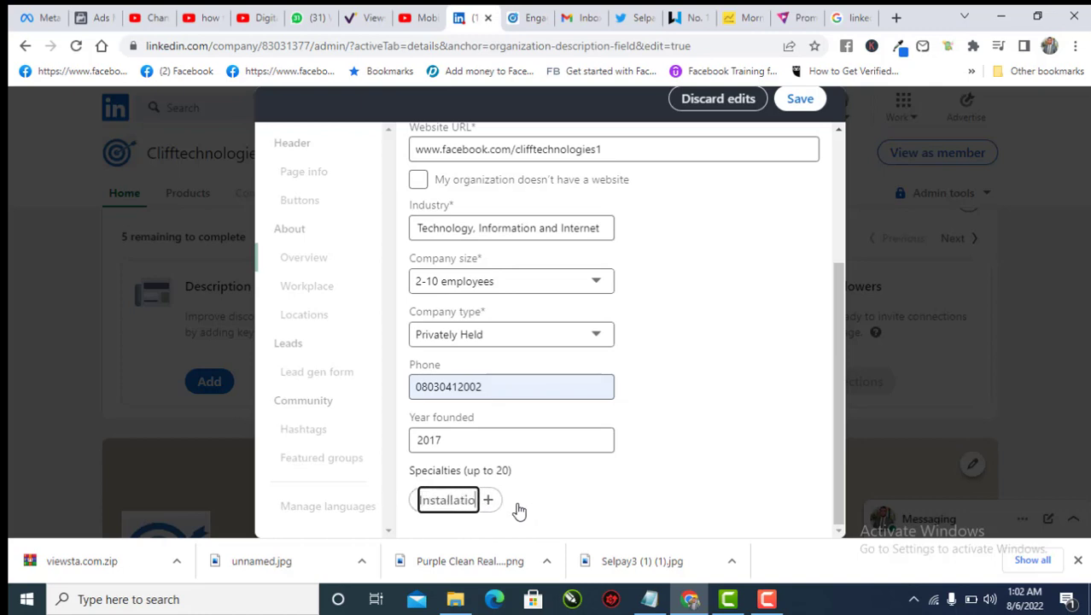
{"action": "type", "text": "n Of"}
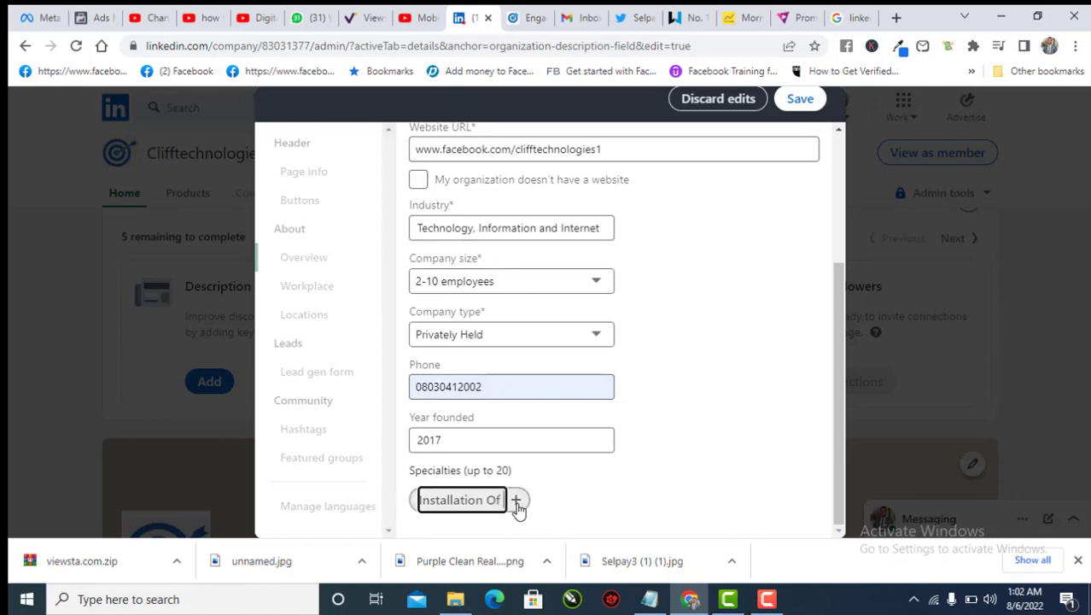
{"action": "type", "text": " Securi"}
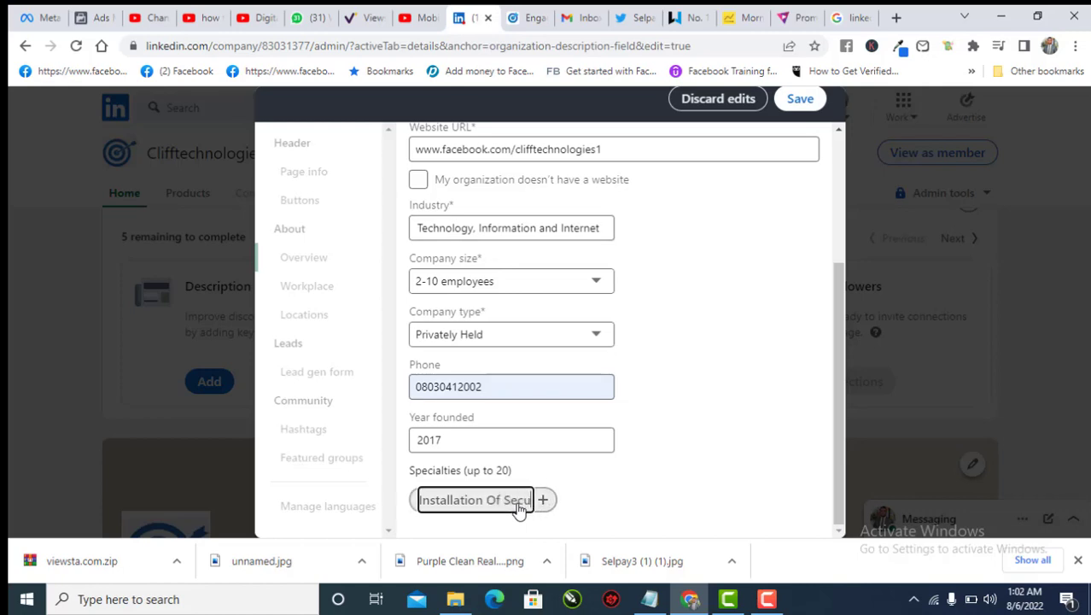
{"action": "type", "text": "ty Devices"}
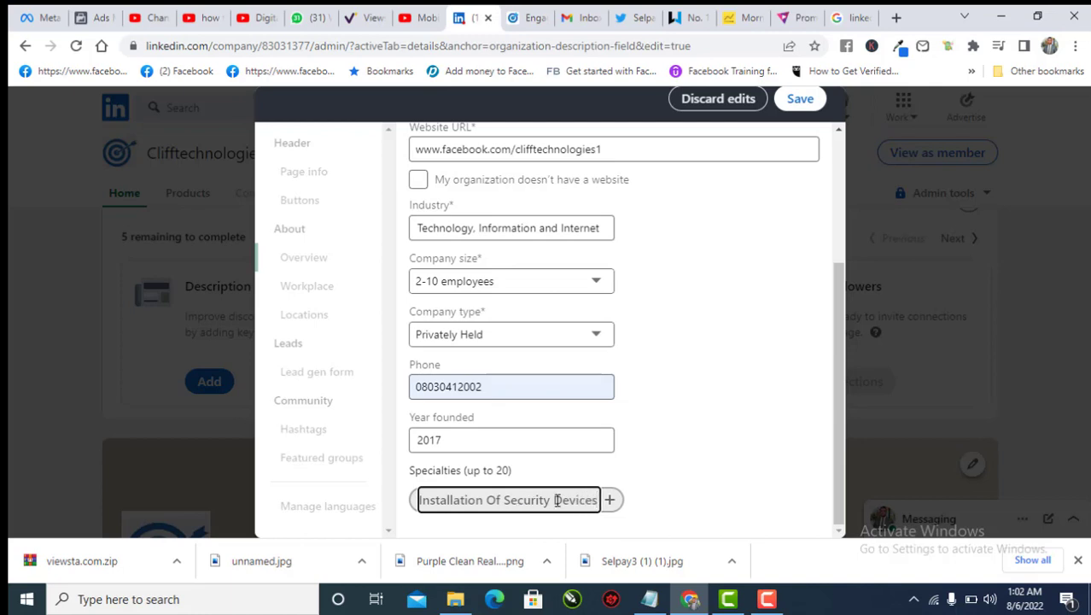
{"action": "left_click", "coordinate": [609, 500]}
Add "Access Doors Control" as a second specialty
{"action": "type", "text": "Access"}
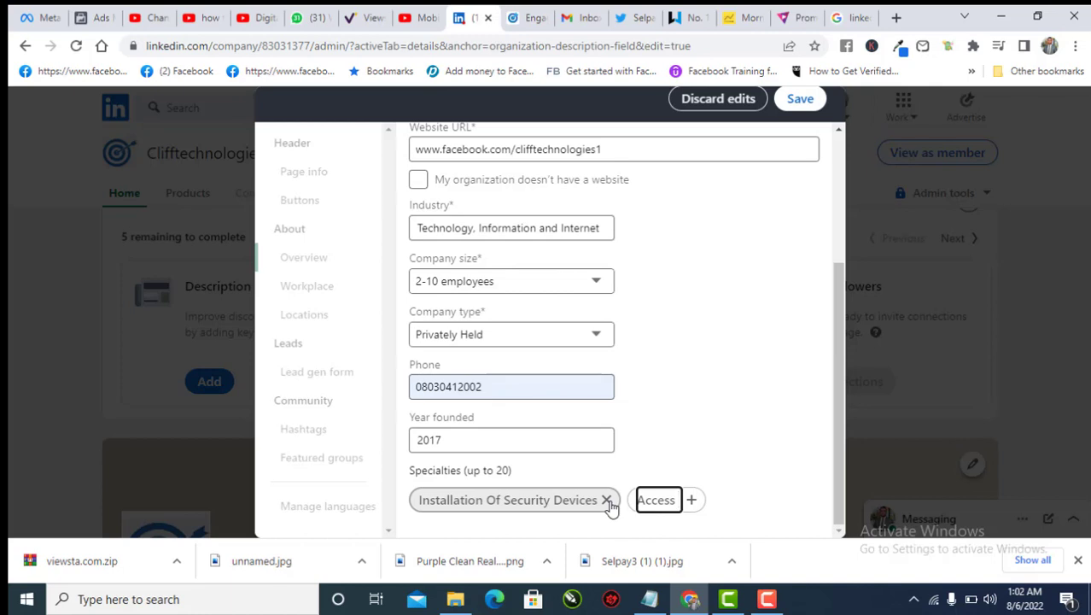
{"action": "type", "text": " Doors"}
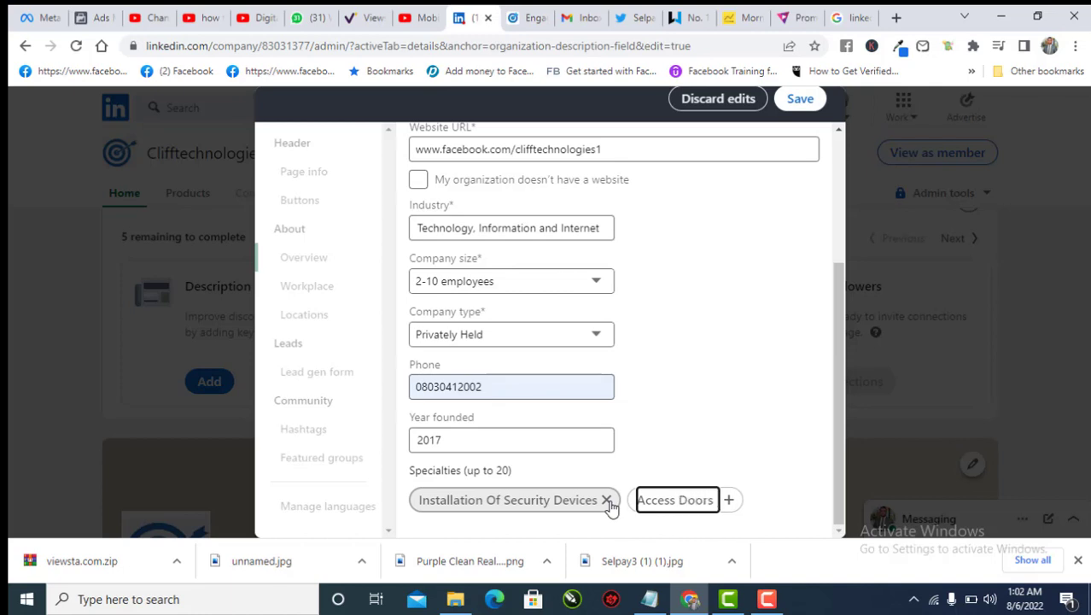
{"action": "type", "text": " Control"}
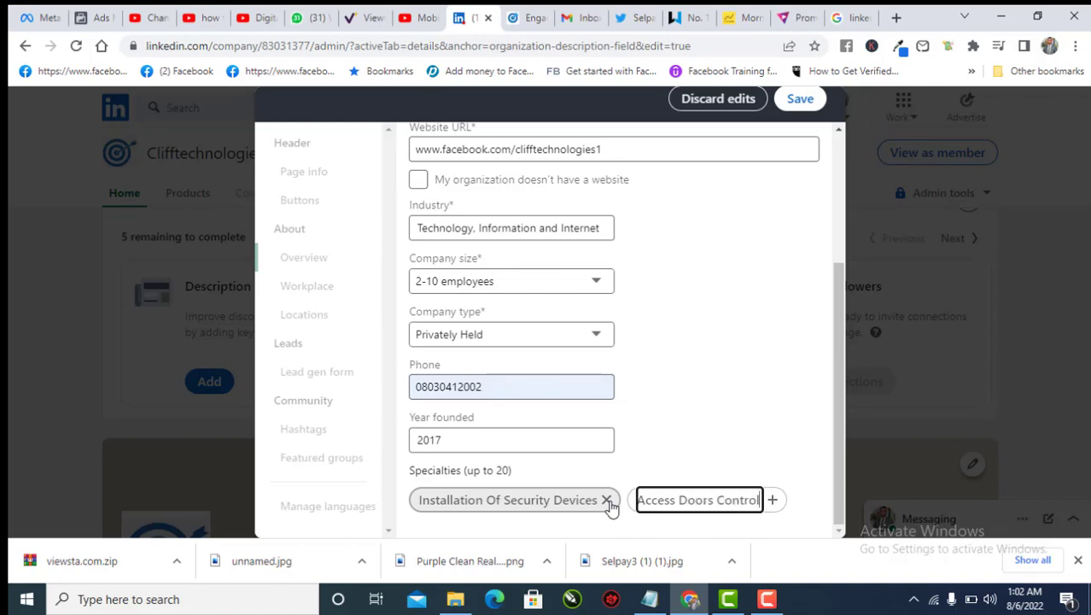
{"action": "left_click", "coordinate": [772, 500]}
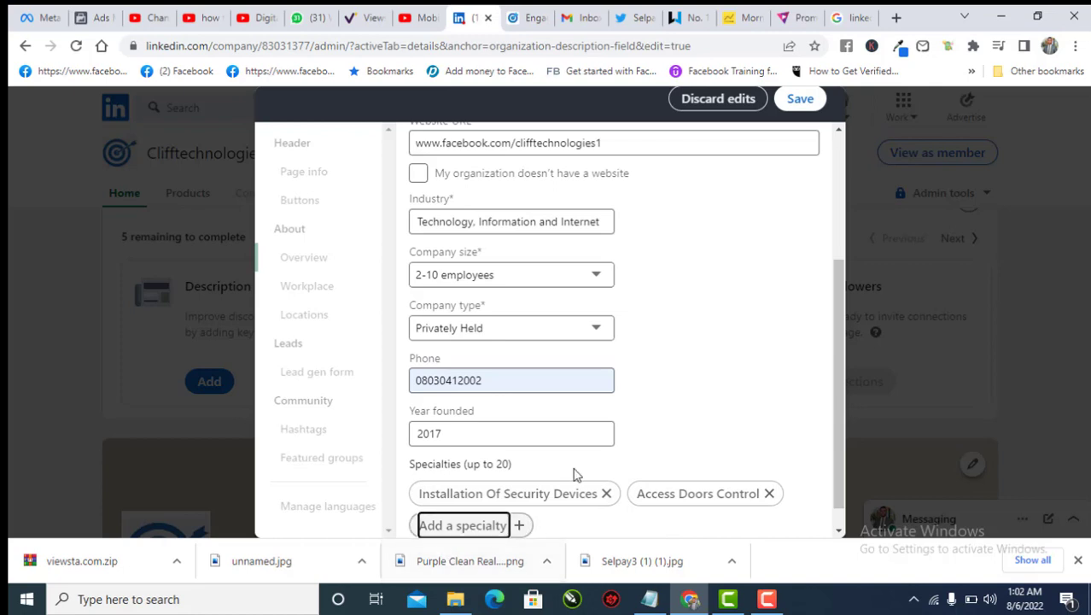
Save the overview details, then close the editor and decline sharing the page edits in a post
{"action": "left_click", "coordinate": [840, 527]}
{"action": "mouse_move", "coordinate": [841, 520]}
{"action": "left_mouse_down"}
{"action": "mouse_move", "coordinate": [840, 494]}
{"action": "mouse_move", "coordinate": [835, 514]}
{"action": "left_mouse_up"}
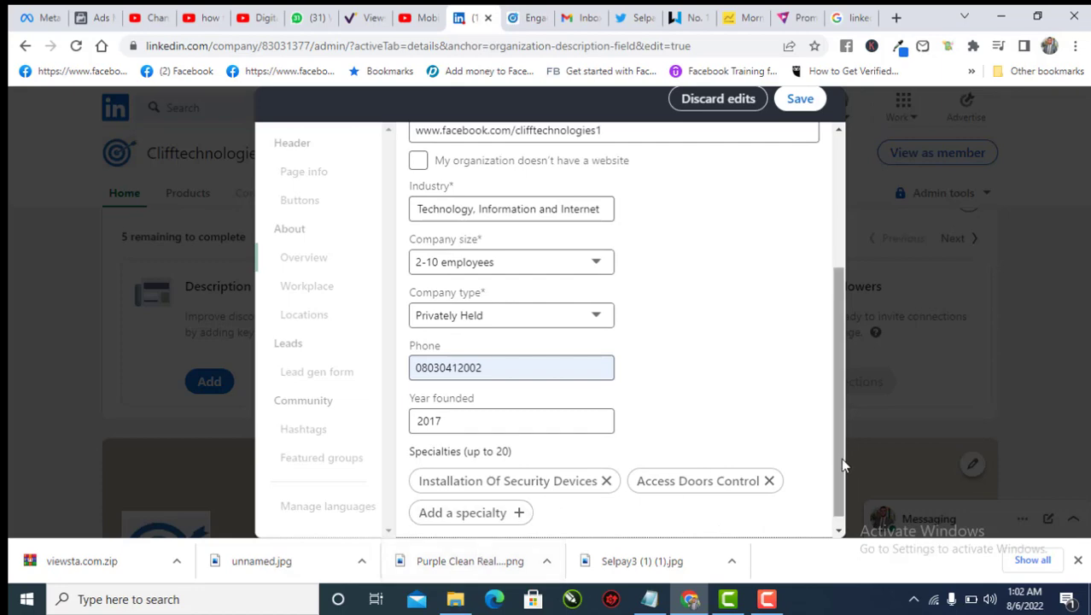
{"action": "left_click_drag", "start_coordinate": [840, 464], "coordinate": [838, 325]}
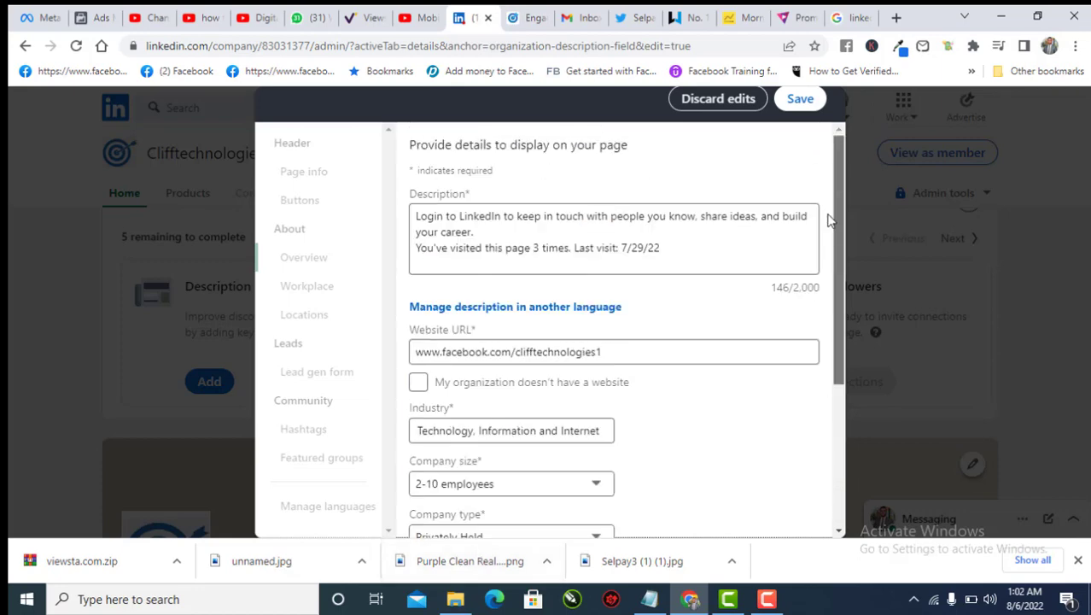
{"action": "left_click", "coordinate": [799, 100]}
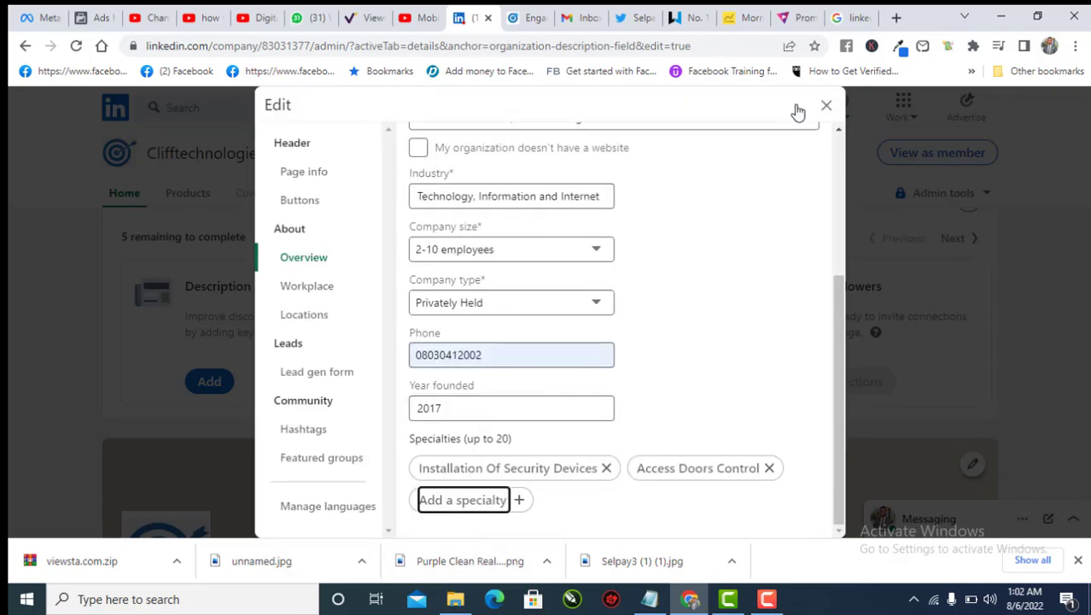
{"action": "scroll", "coordinate": [755, 272], "scroll_direction": "up", "scroll_amount": 3}
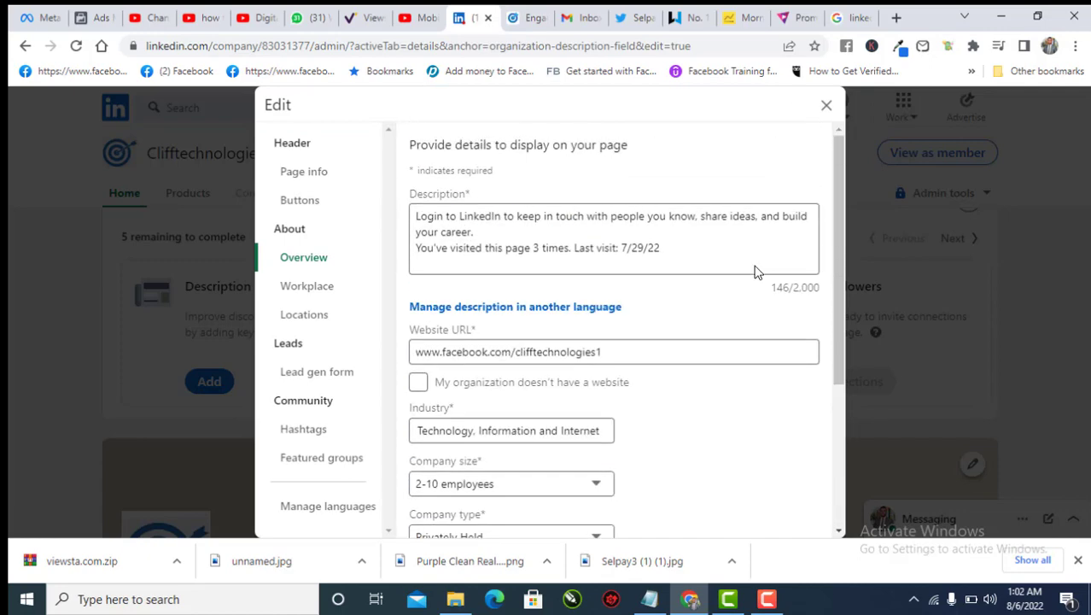
{"action": "left_click", "coordinate": [827, 107]}
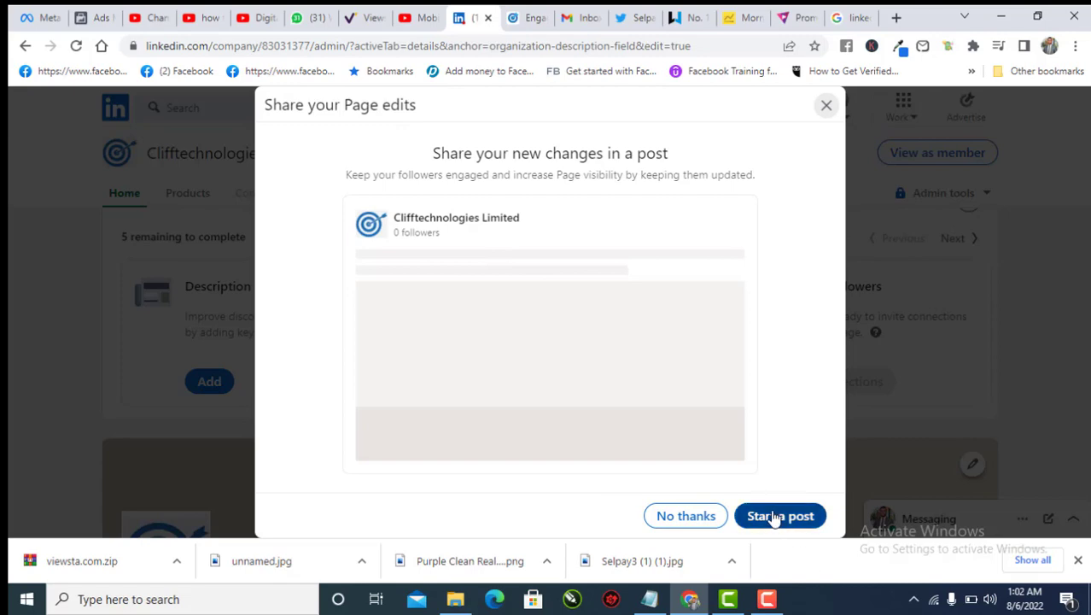
{"action": "left_click", "coordinate": [700, 519]}
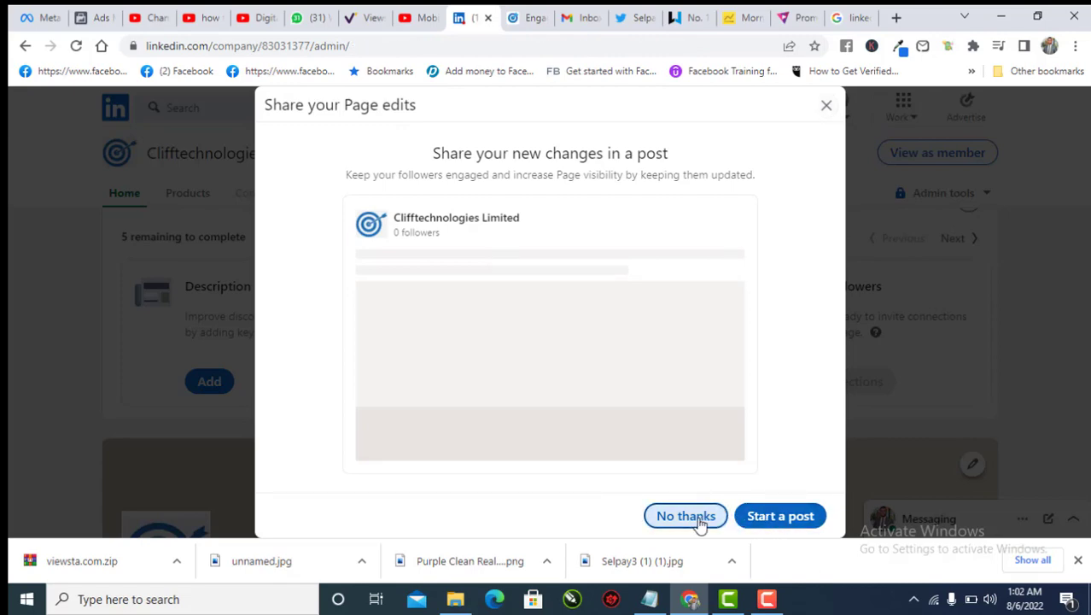
Start a primary location in Nigeria using the third saved address, and mark the organization as having no street address
{"action": "scroll", "coordinate": [701, 522], "scroll_direction": "down", "scroll_amount": 1}
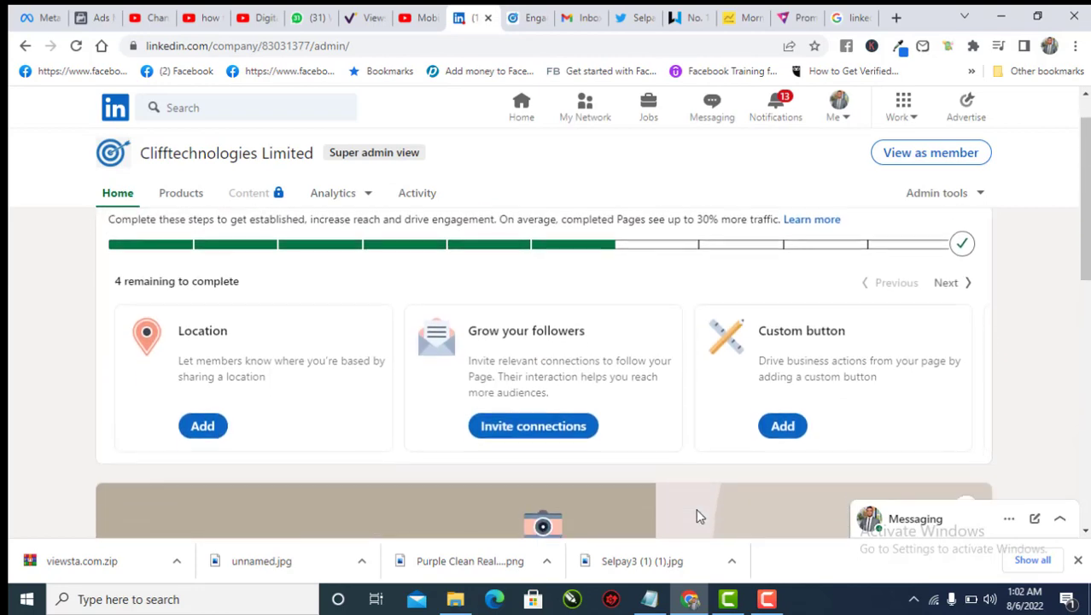
{"action": "left_click", "coordinate": [204, 427]}
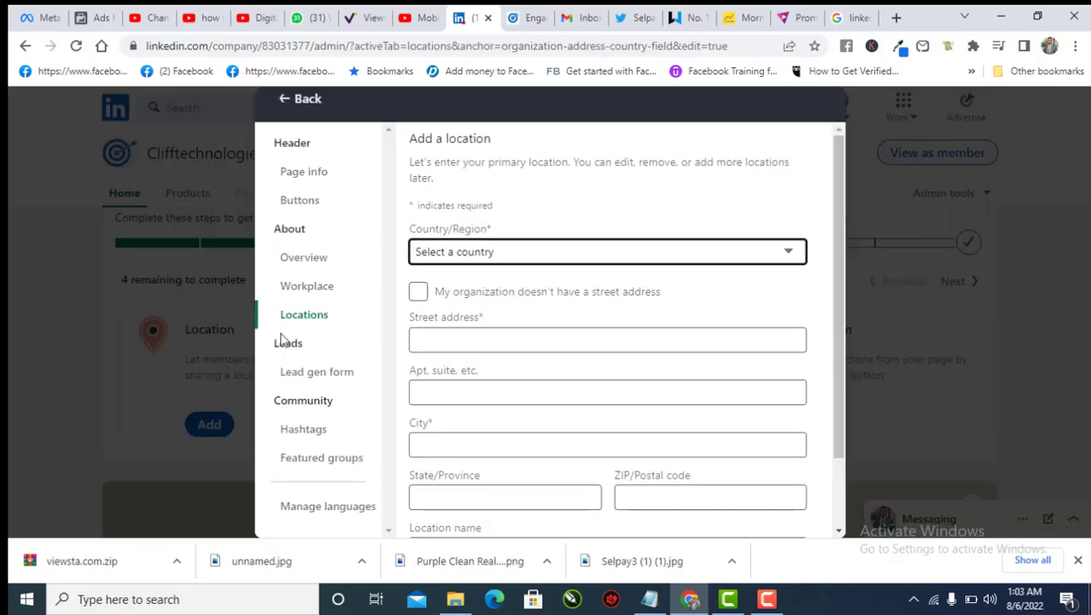
{"action": "left_click", "coordinate": [484, 255]}
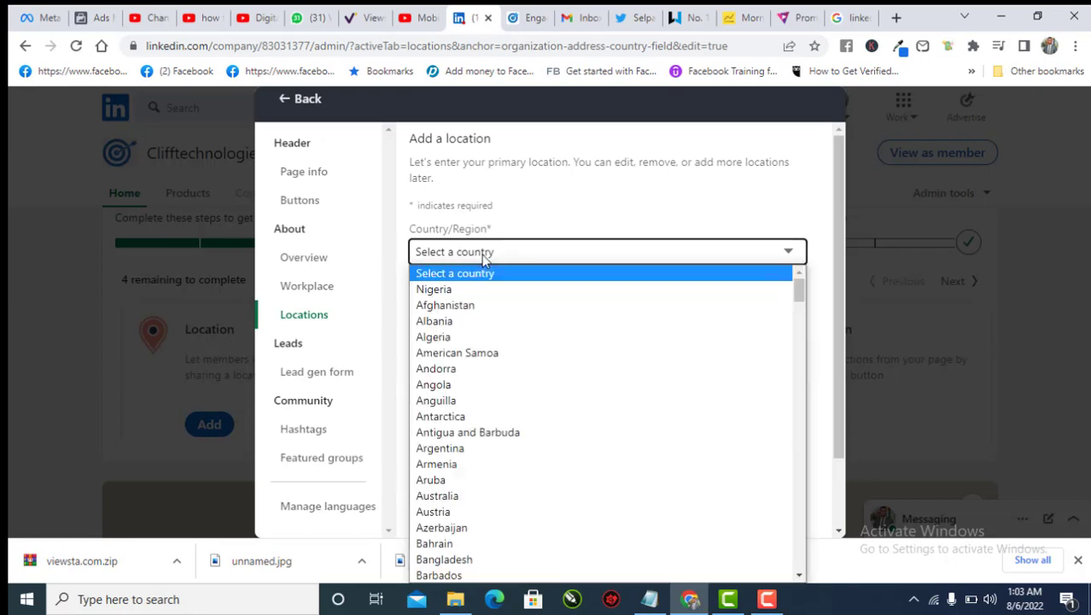
{"action": "left_click", "coordinate": [459, 291]}
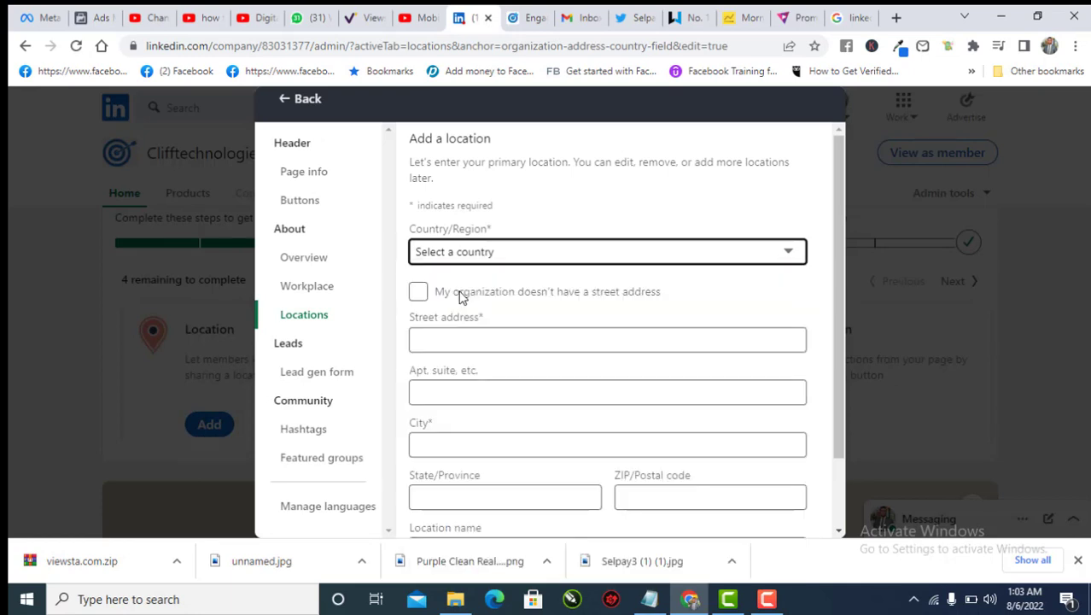
{"action": "left_click", "coordinate": [448, 341]}
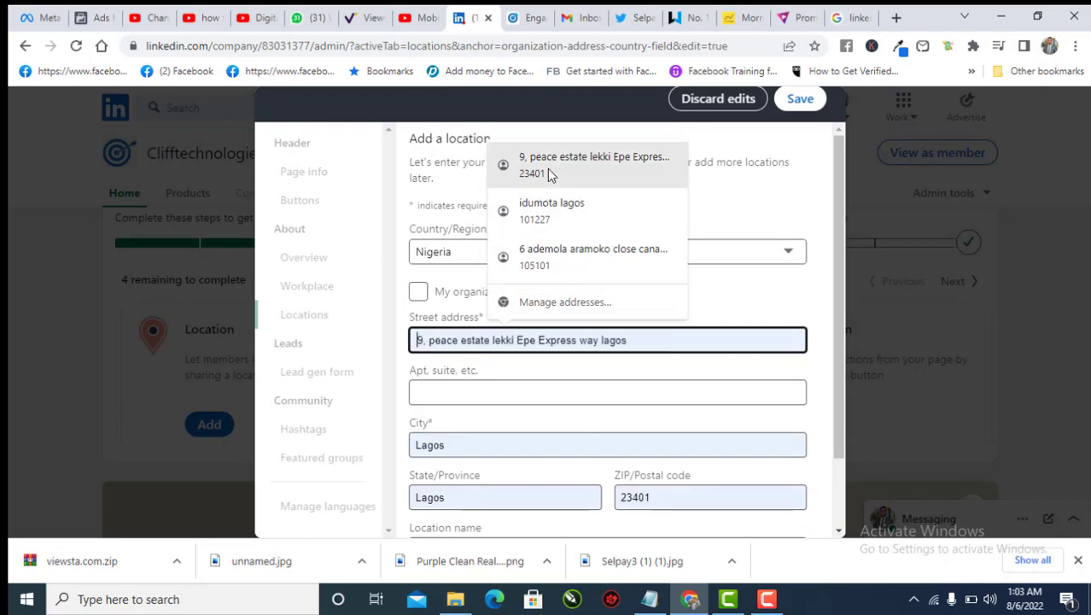
{"action": "left_click", "coordinate": [546, 256]}
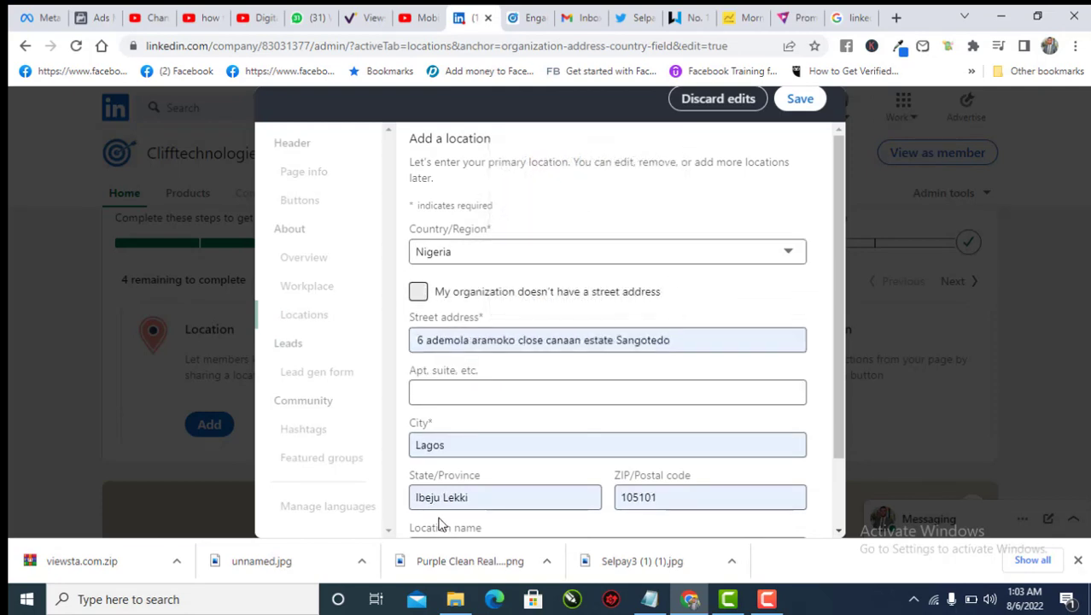
{"action": "left_click_drag", "start_coordinate": [839, 419], "coordinate": [846, 490]}
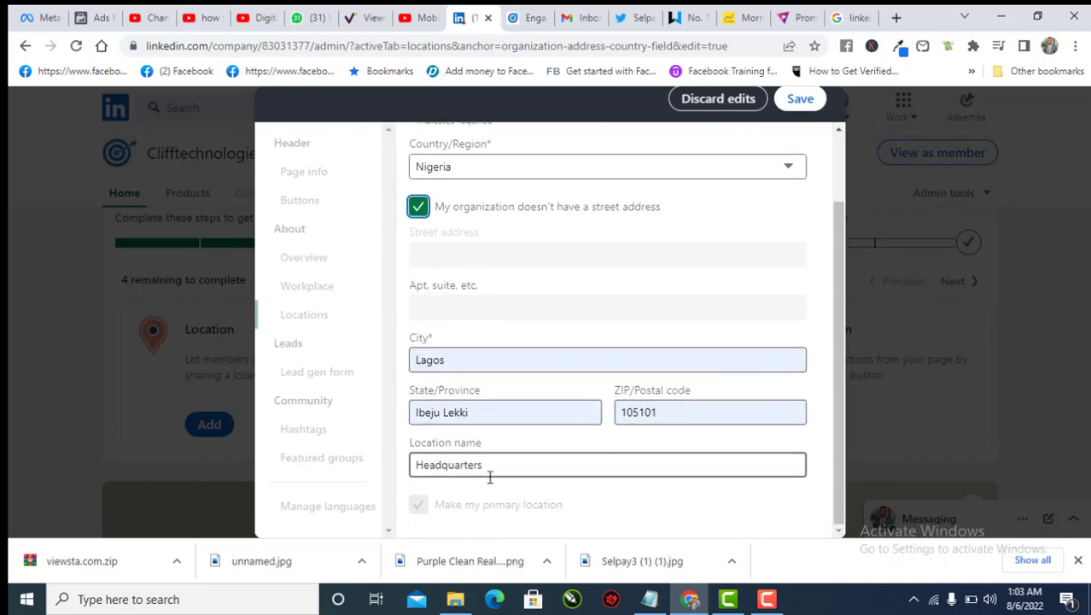
Replace the location name with "Lekki Branch"
{"action": "left_click", "coordinate": [490, 465]}
{"action": "double_click", "coordinate": [492, 465]}
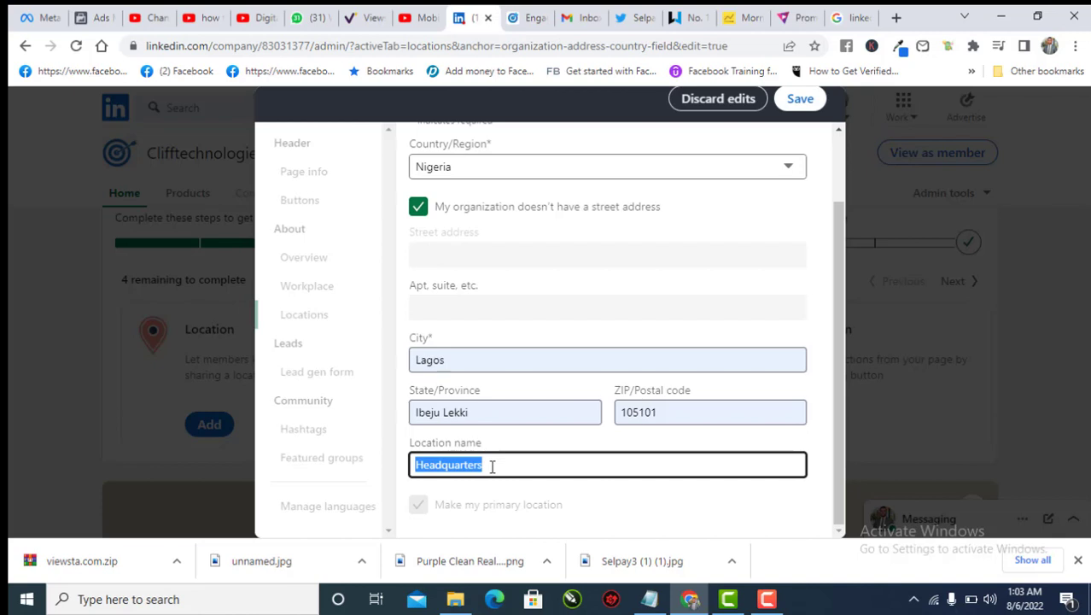
{"action": "key", "text": "BackSpace"}
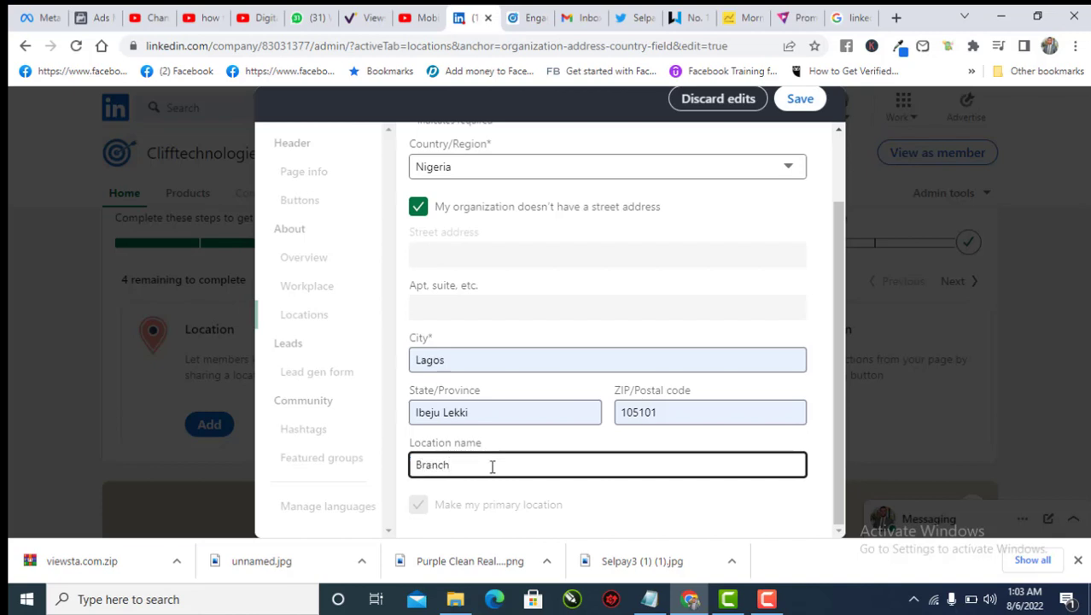
{"action": "left_click", "coordinate": [416, 466]}
{"action": "type", "text": "Lek"}
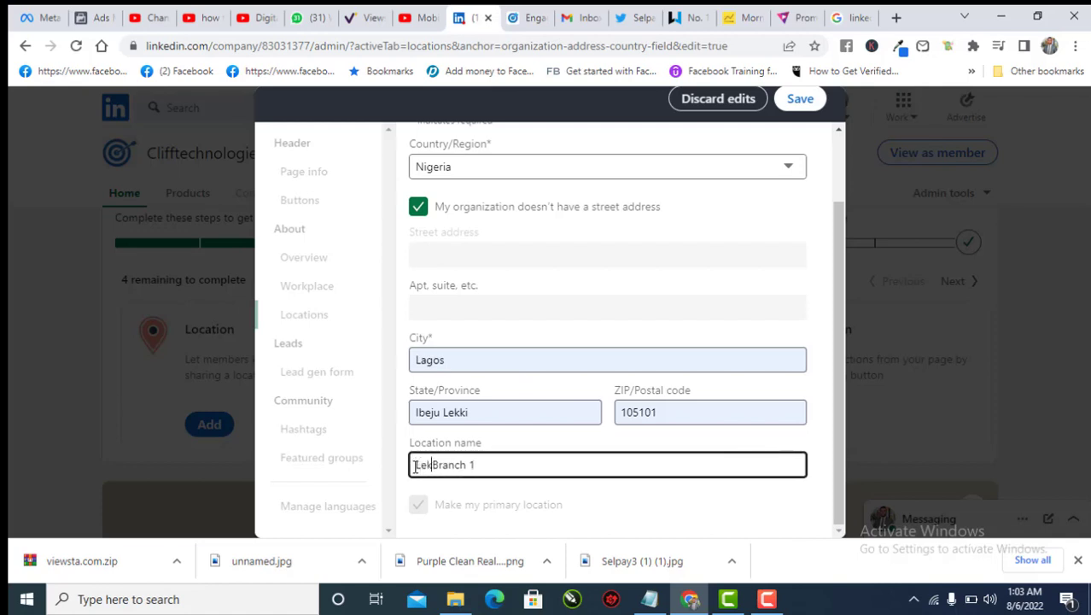
{"action": "type", "text": "ki"}
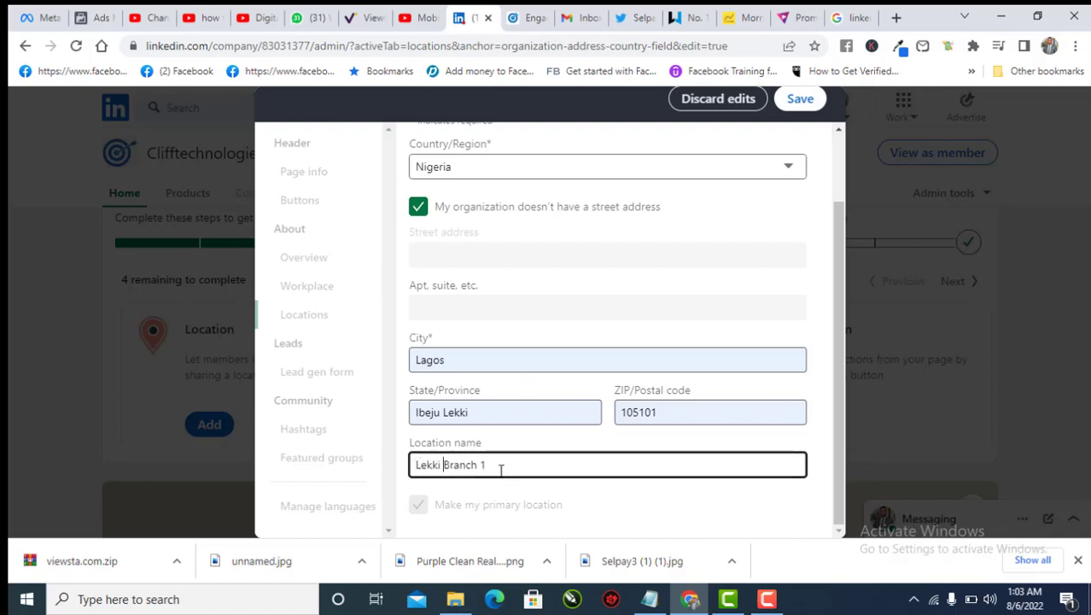
{"action": "left_click", "coordinate": [622, 502]}
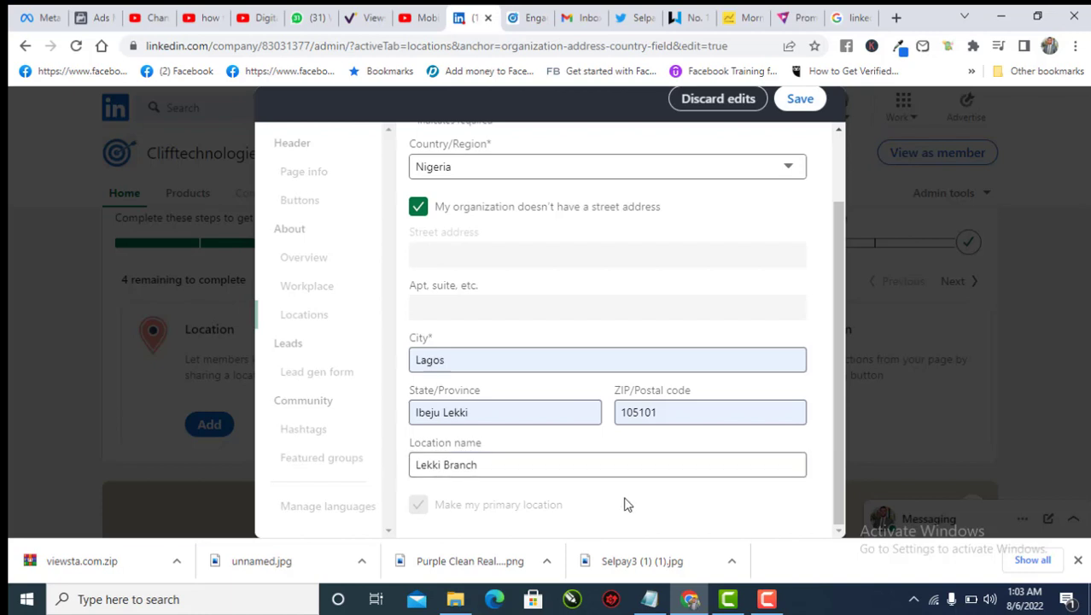
Save the location, close the editor without sharing the edits in a post, and dismiss the content suggestions notice
{"action": "scroll", "coordinate": [626, 500], "scroll_direction": "up", "scroll_amount": 1}
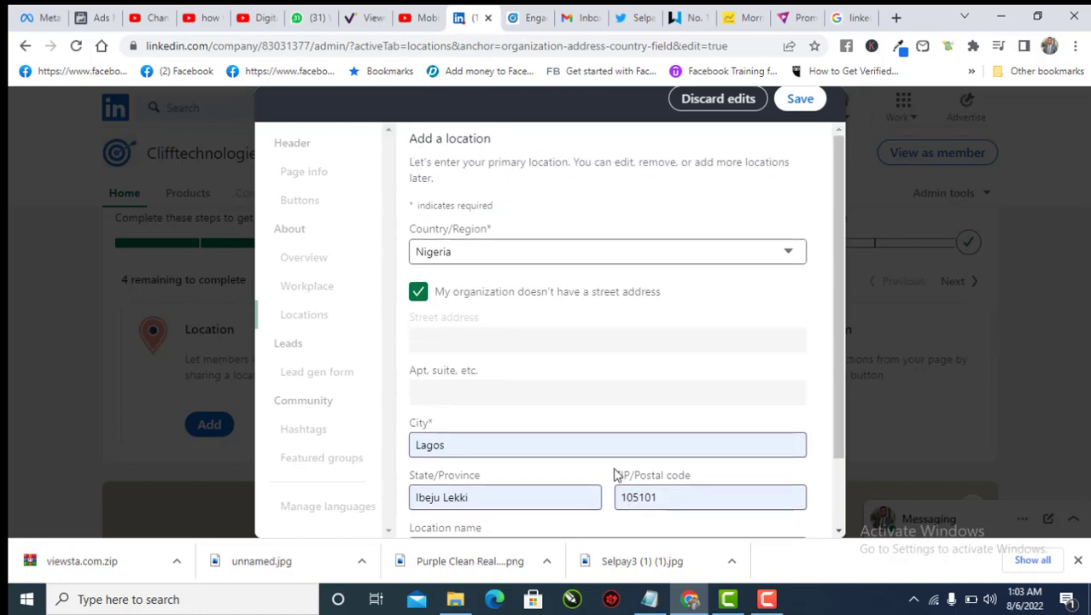
{"action": "left_click", "coordinate": [799, 100]}
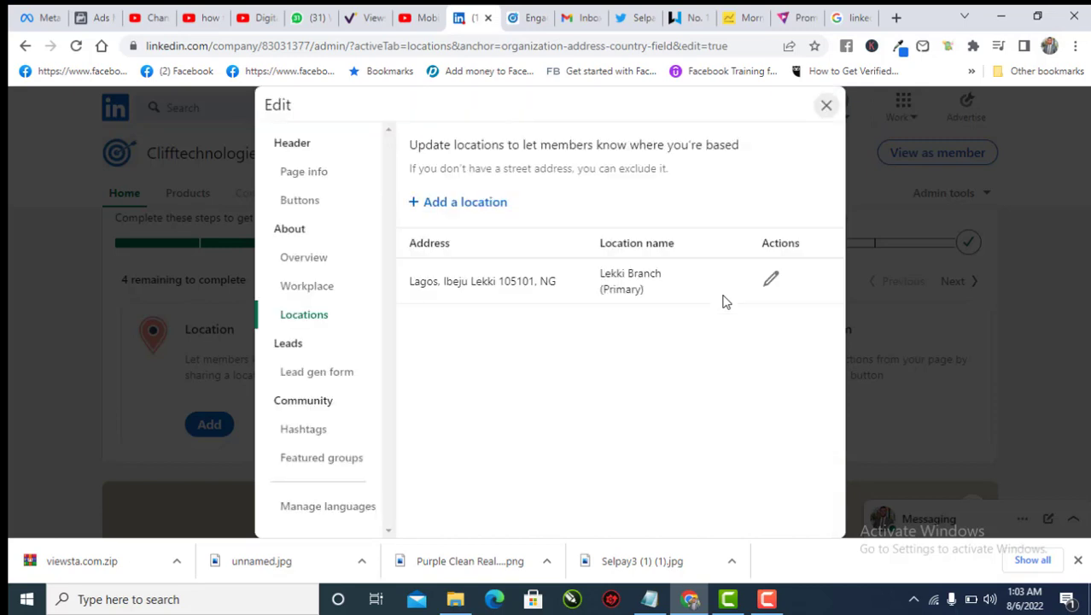
{"action": "left_click", "coordinate": [827, 106]}
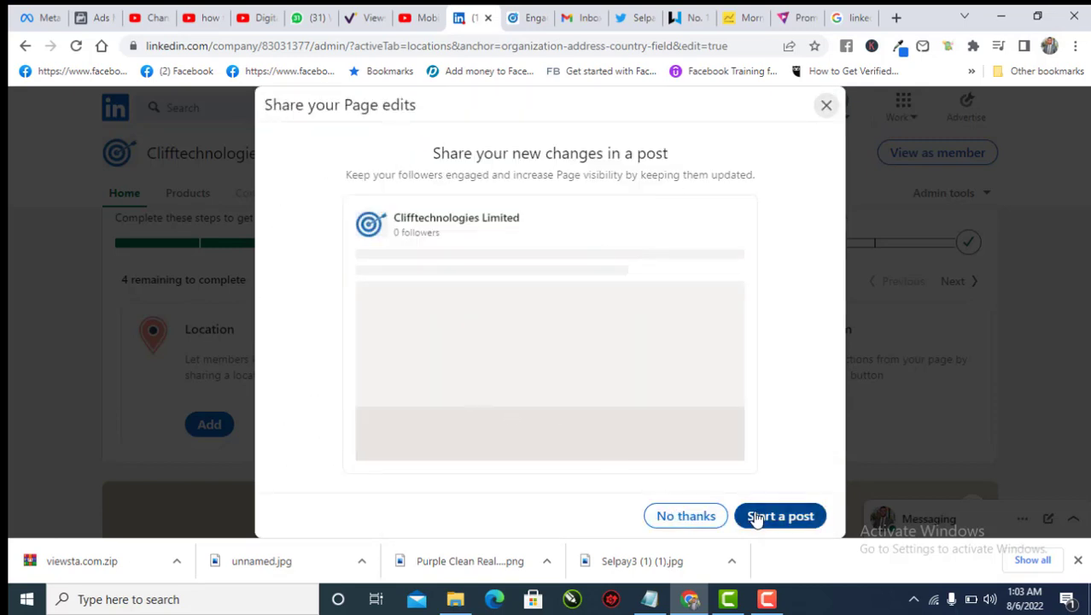
{"action": "left_click", "coordinate": [686, 517]}
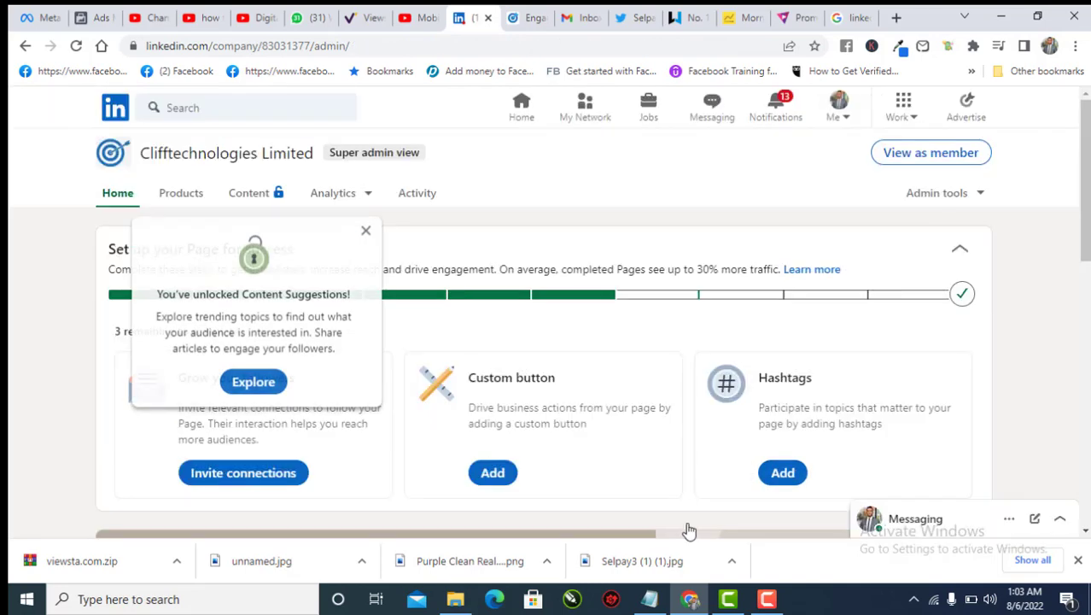
{"action": "left_click", "coordinate": [365, 229]}
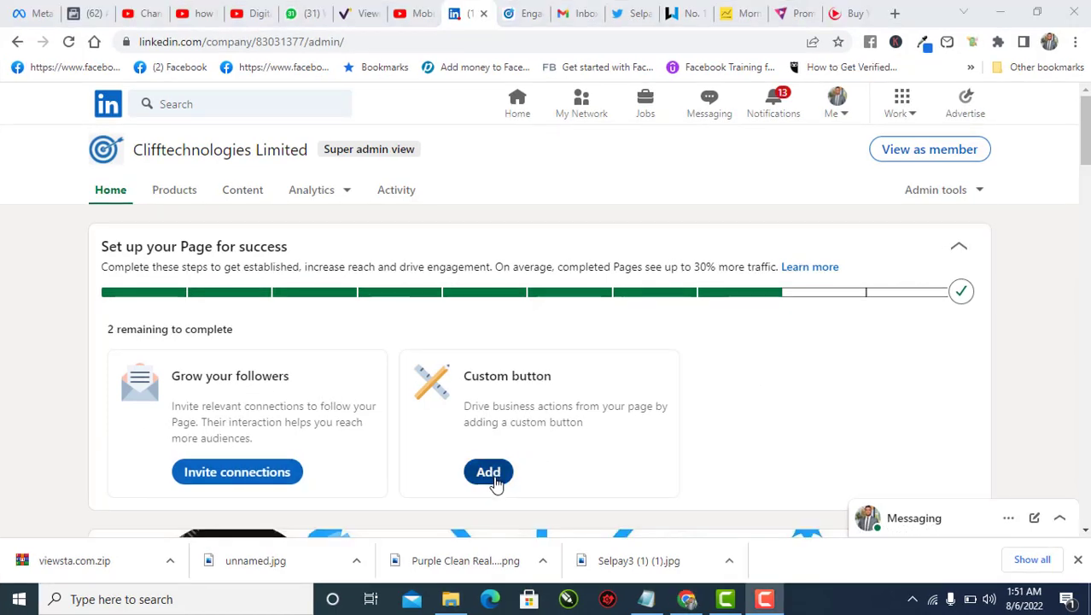
Open the page's custom button settings and review the available button names and the button preview
{"action": "left_click", "coordinate": [495, 480]}
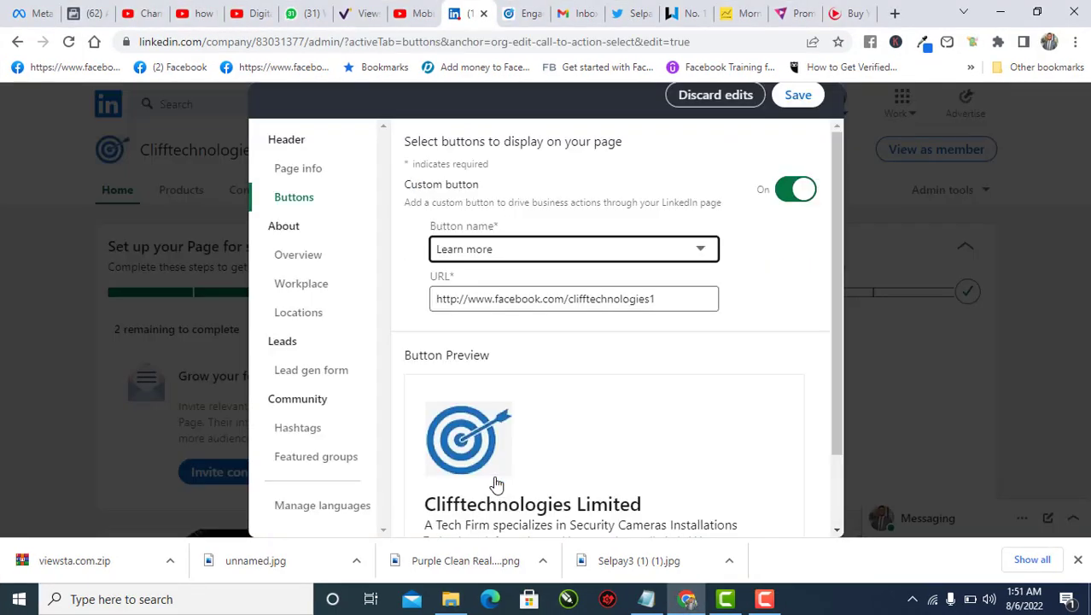
{"action": "scroll", "coordinate": [496, 484], "scroll_direction": "down", "scroll_amount": 2}
{"action": "scroll", "coordinate": [493, 476], "scroll_direction": "up", "scroll_amount": 2}
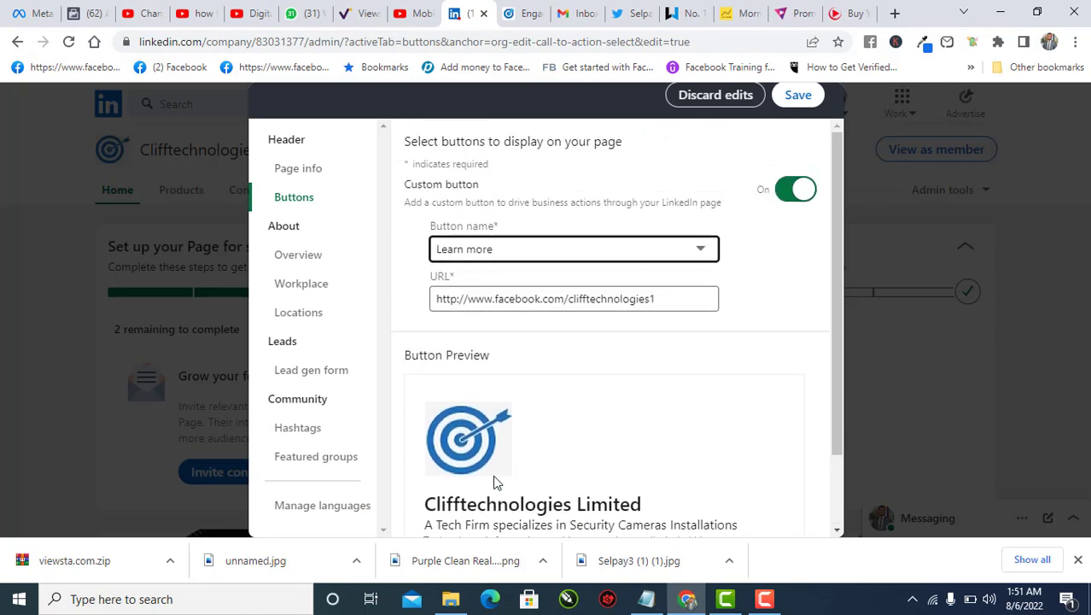
{"action": "left_click", "coordinate": [518, 254]}
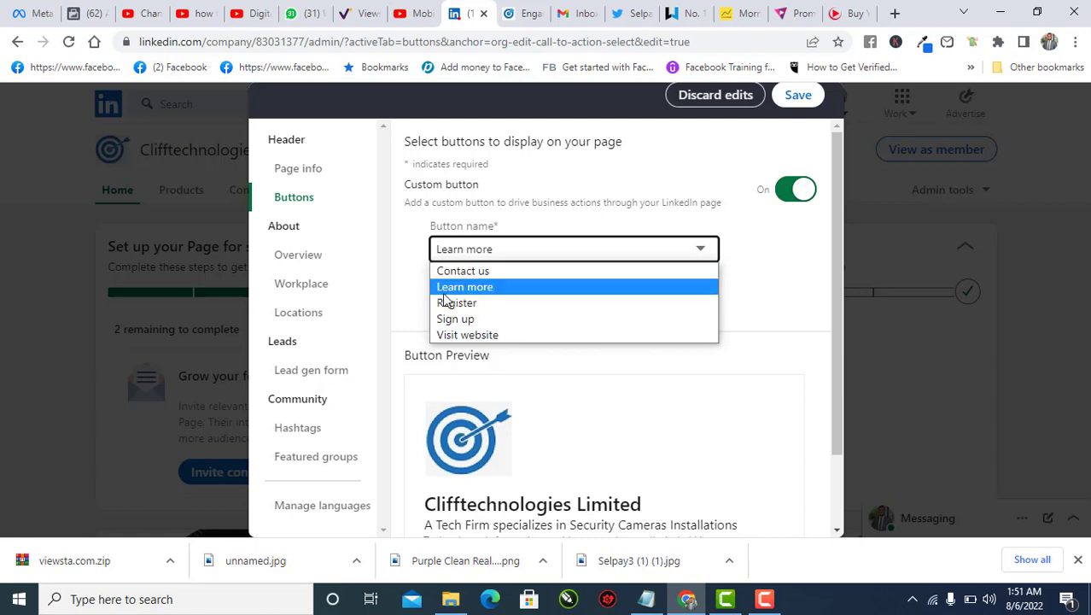
{"action": "scroll", "coordinate": [649, 400], "scroll_direction": "down", "scroll_amount": 1}
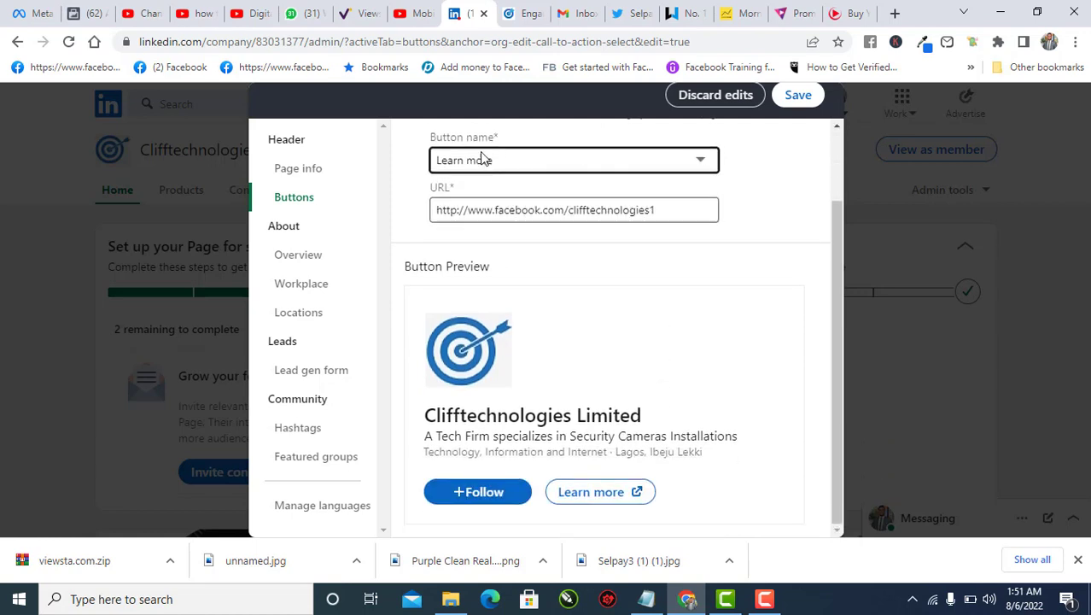
Try "Visit website" and "Contact us" as the custom button's name
{"action": "left_click", "coordinate": [520, 161]}
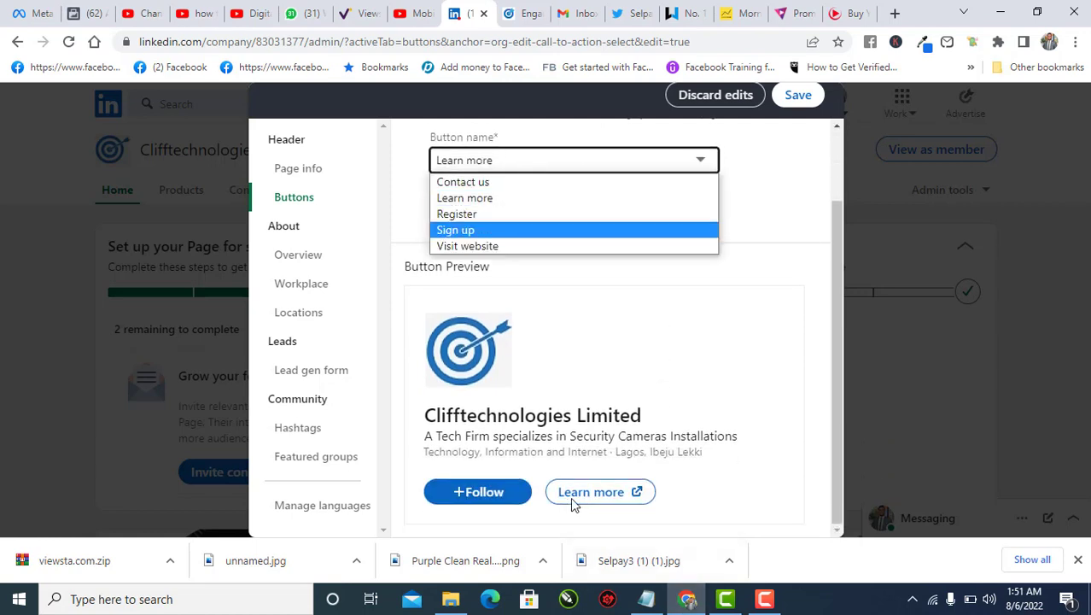
{"action": "left_click", "coordinate": [507, 246]}
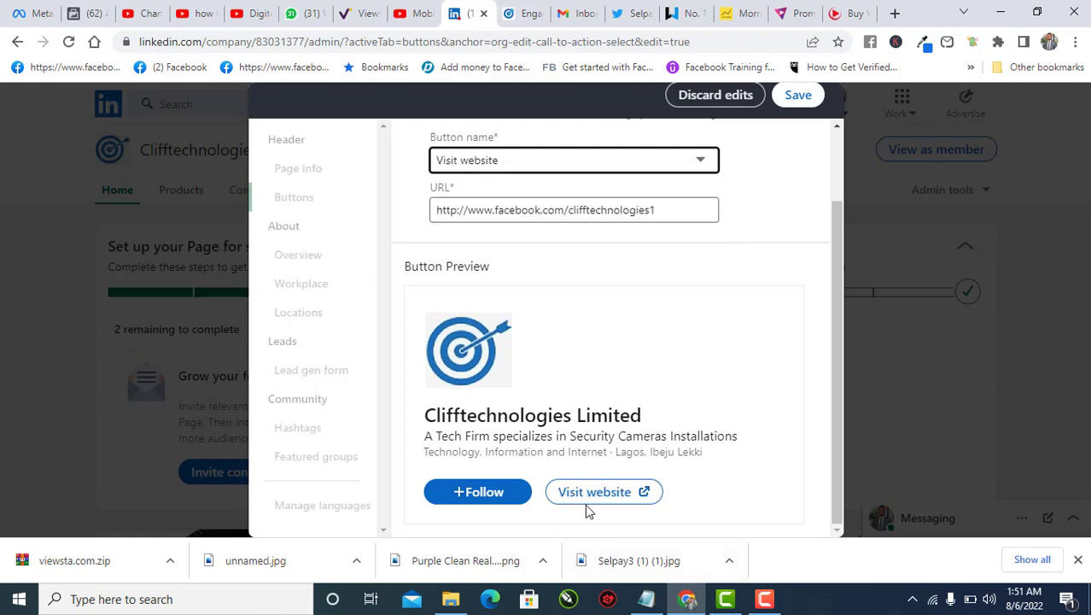
{"action": "left_click", "coordinate": [490, 166]}
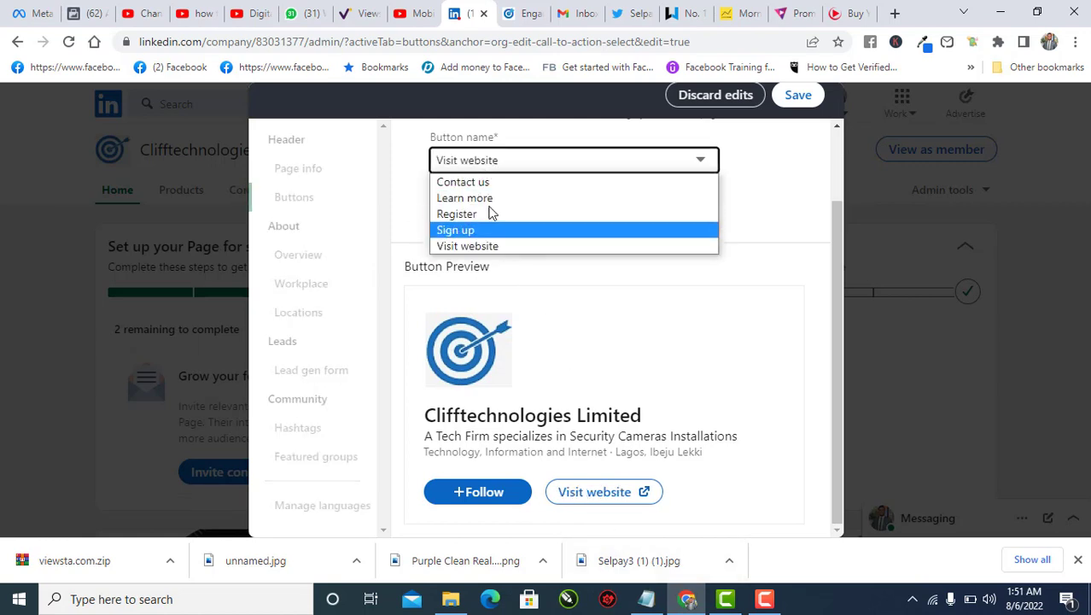
{"action": "left_click", "coordinate": [477, 182]}
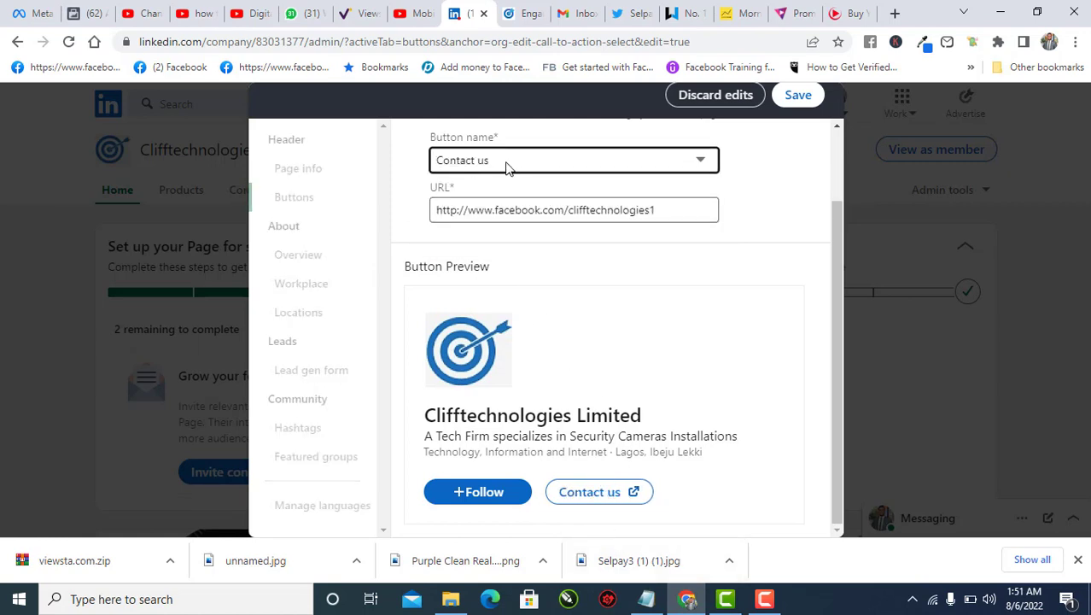
Set the custom button's name to "Learn more" and save the button settings
{"action": "left_click", "coordinate": [507, 165]}
{"action": "left_click", "coordinate": [464, 198]}
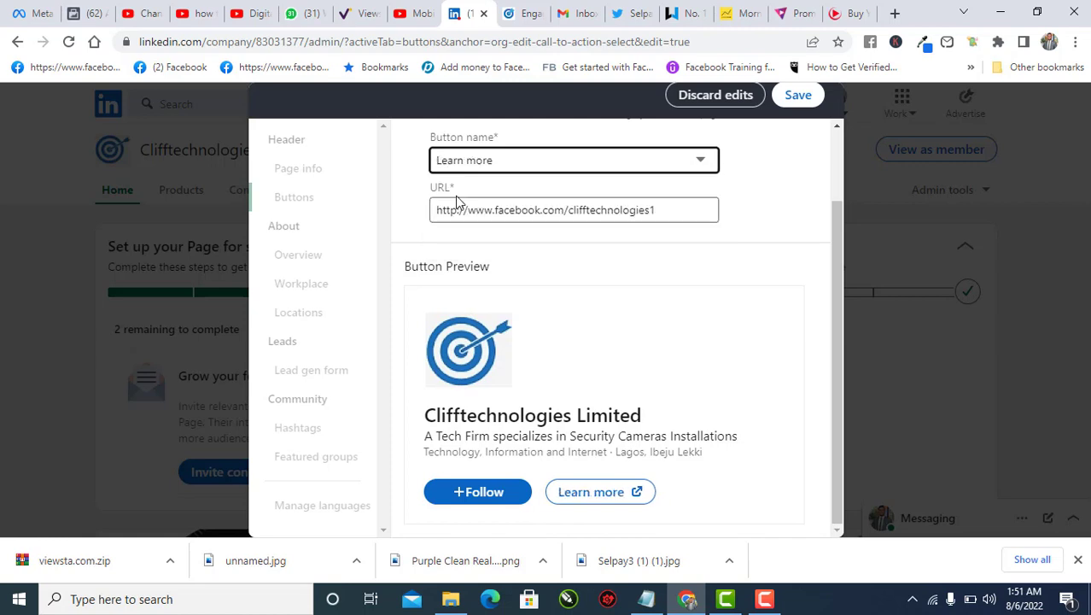
{"action": "left_click", "coordinate": [799, 97]}
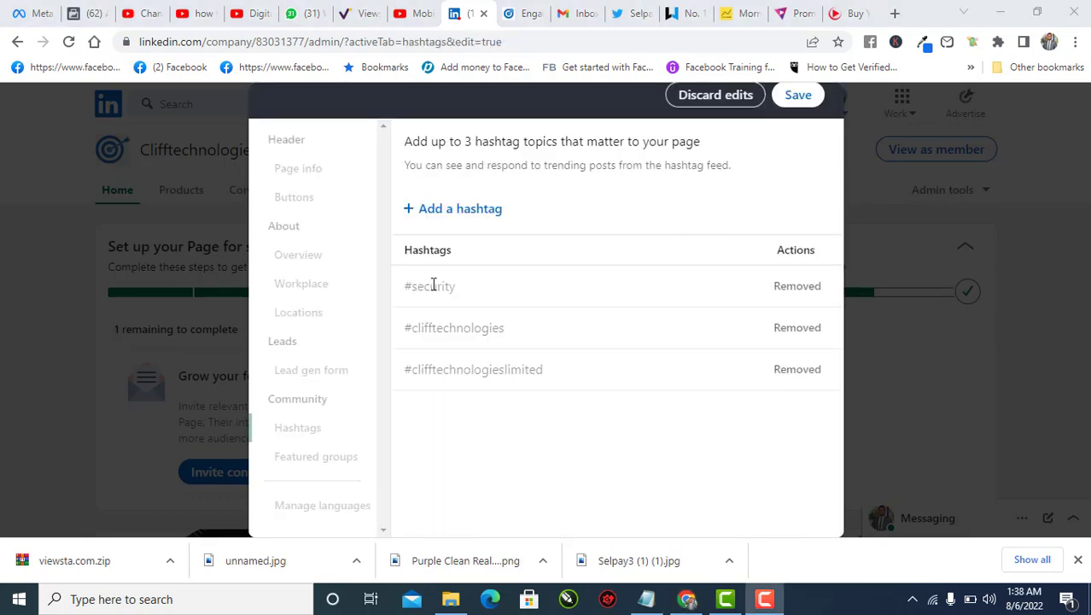
Add the hashtags #clifftechnologieslimited and #security to the page's community hashtags
{"action": "left_click", "coordinate": [432, 213]}
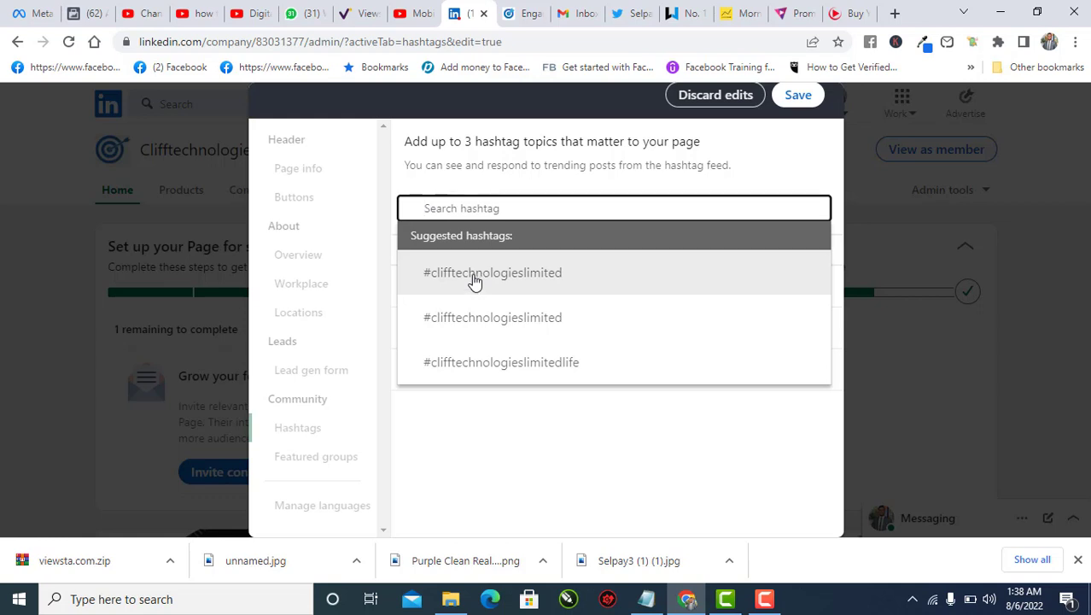
{"action": "left_click", "coordinate": [474, 285]}
{"action": "left_click", "coordinate": [427, 209]}
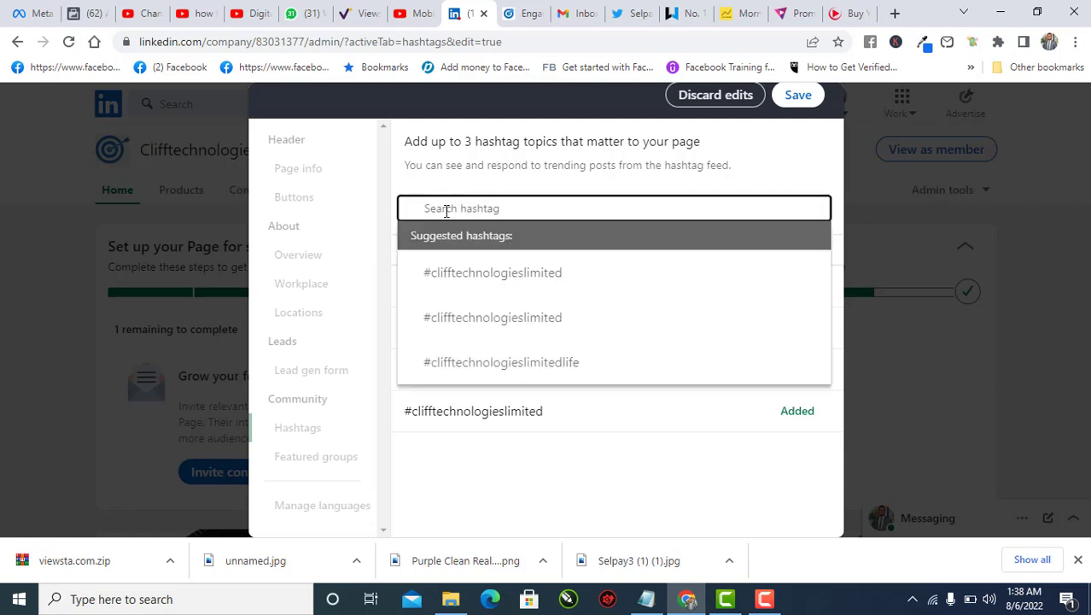
{"action": "type", "text": "#SECURITY"}
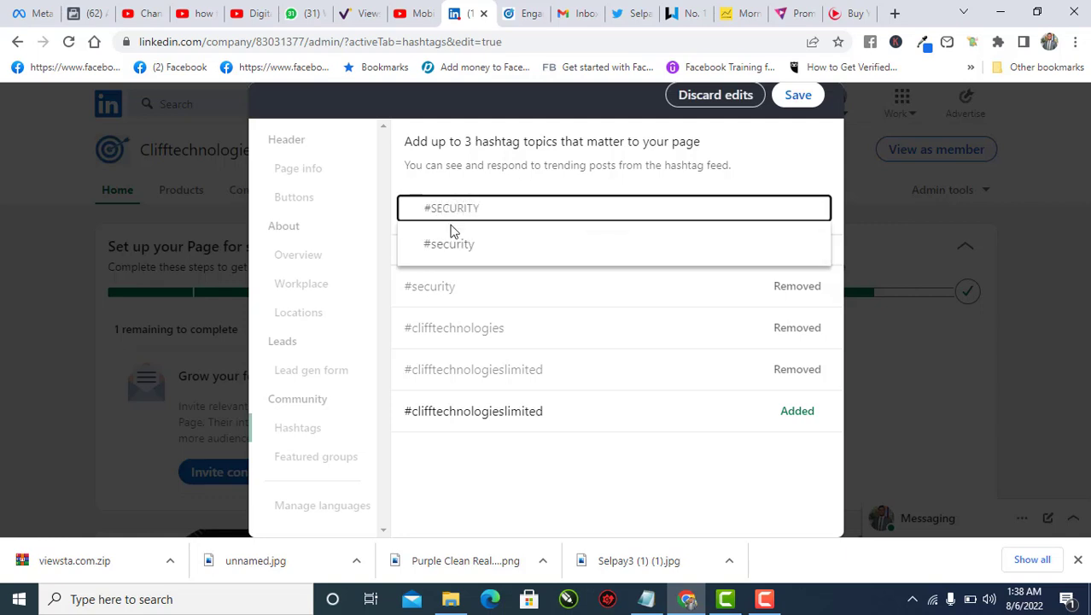
{"action": "left_click", "coordinate": [451, 244]}
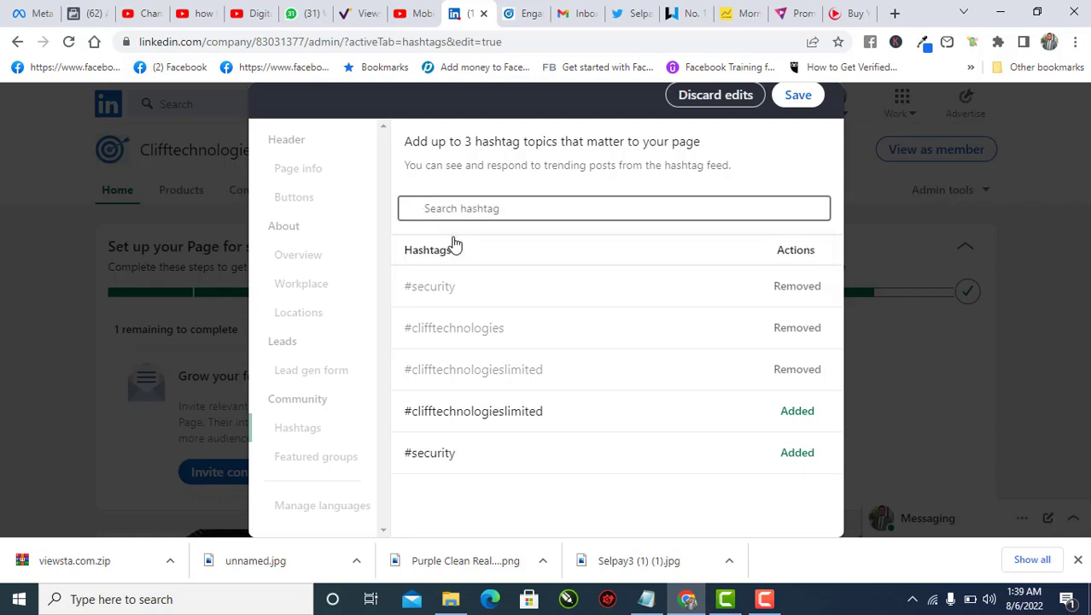
Add #accessdoorscontrol as the third community hashtag, save the hashtag edits and close the page editor
{"action": "left_click", "coordinate": [471, 209]}
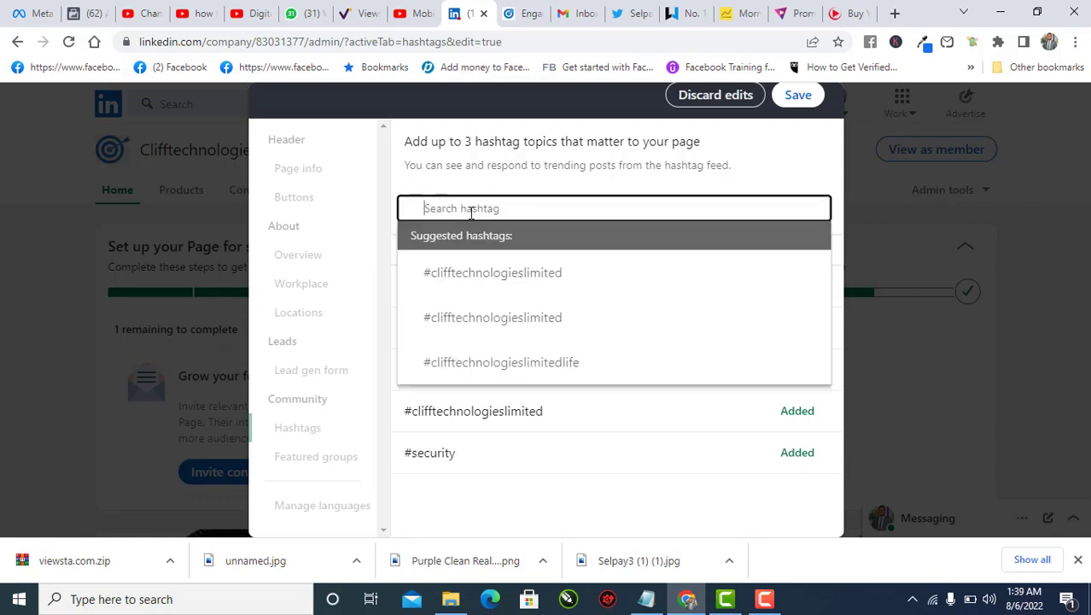
{"action": "type", "text": "#A"}
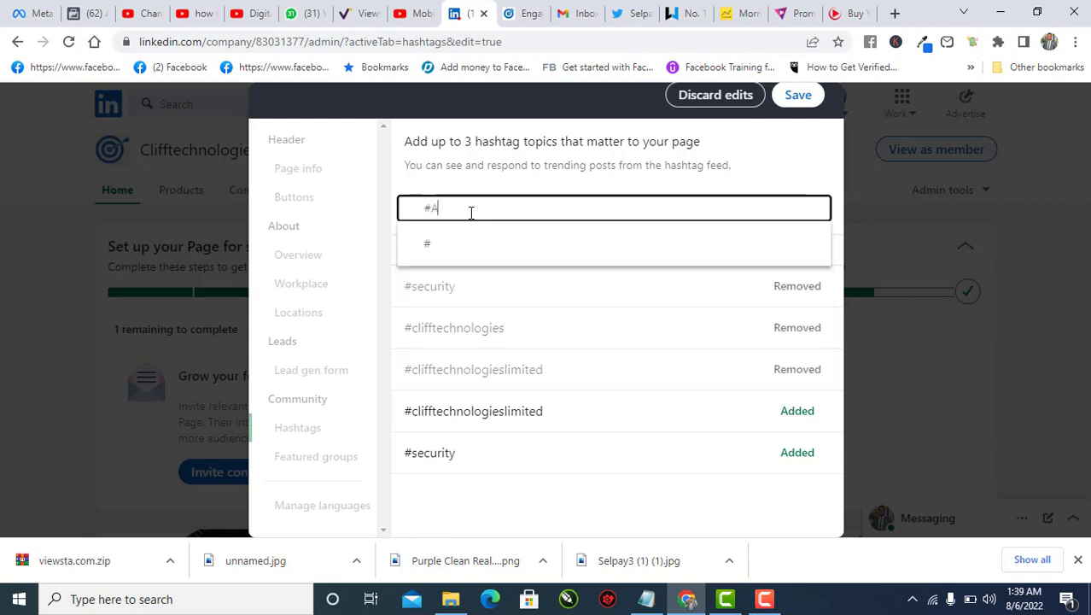
{"action": "type", "text": "CCESS"}
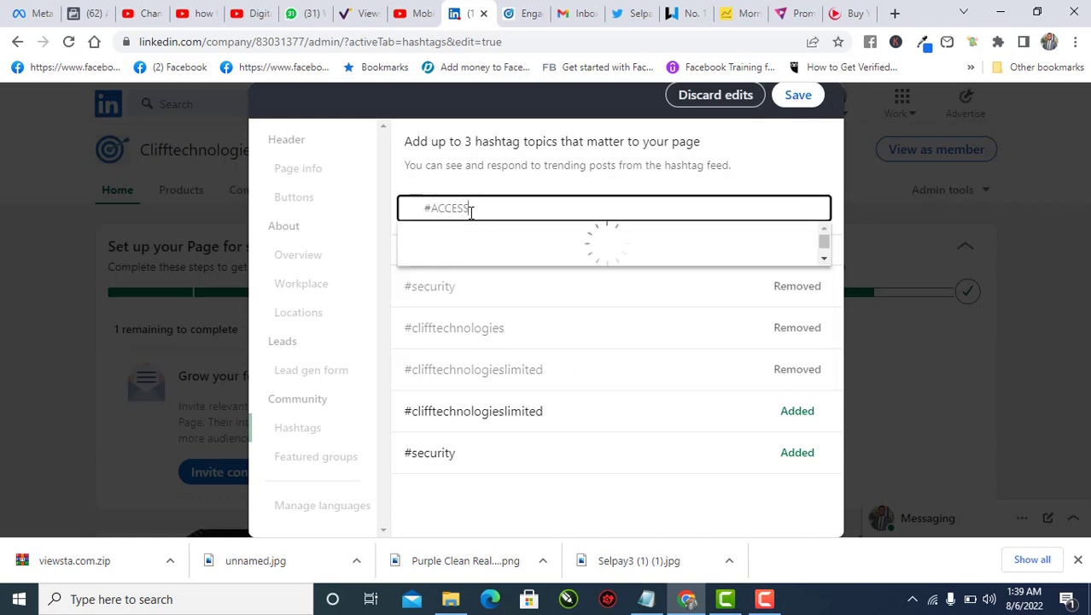
{"action": "type", "text": "OR"}
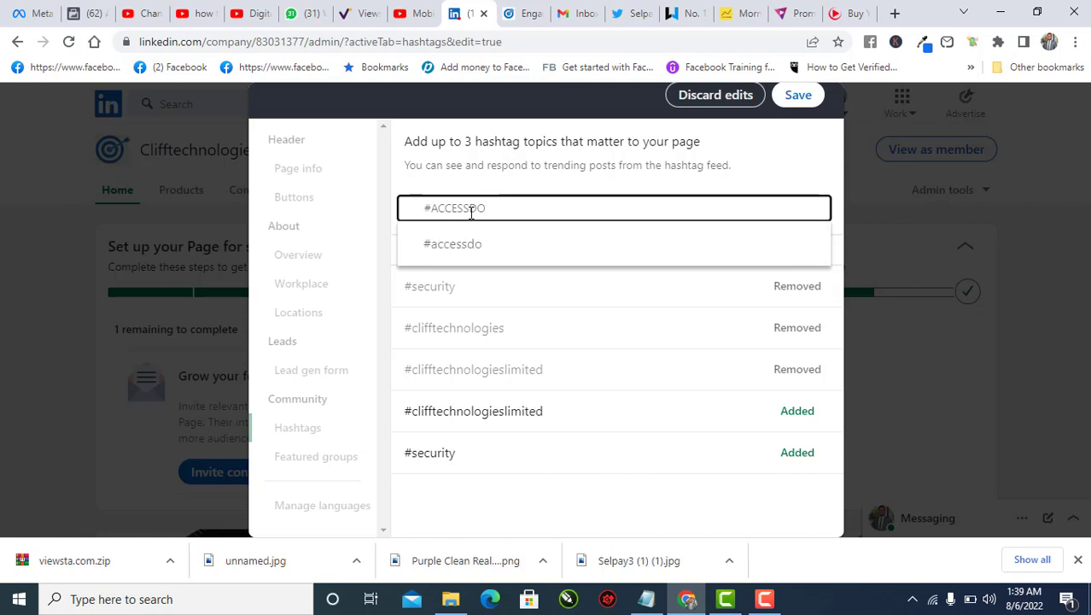
{"action": "type", "text": "RS CONTROL"}
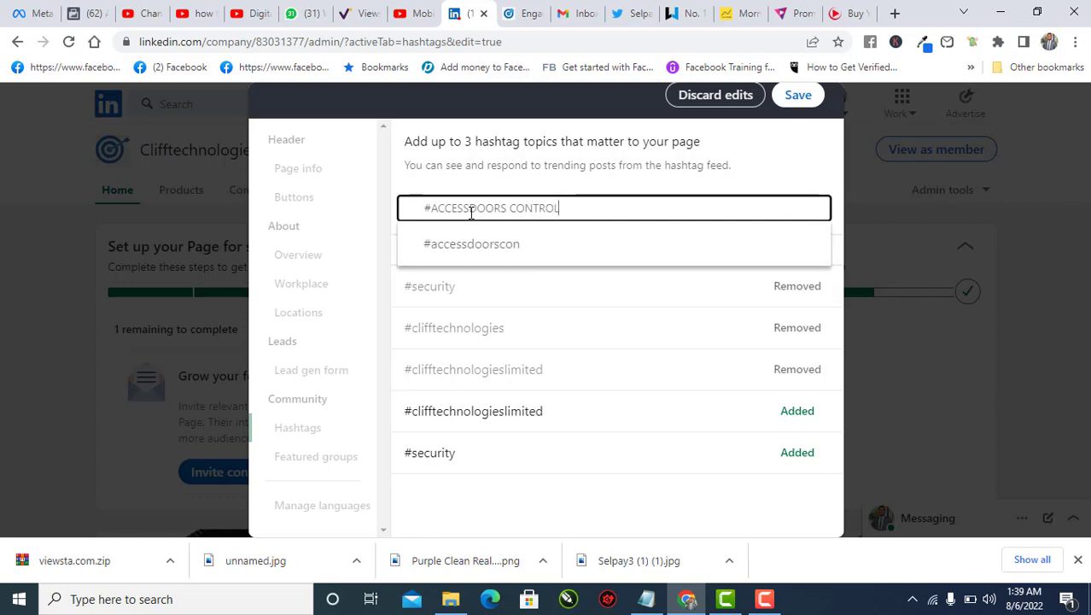
{"action": "left_click", "coordinate": [506, 245]}
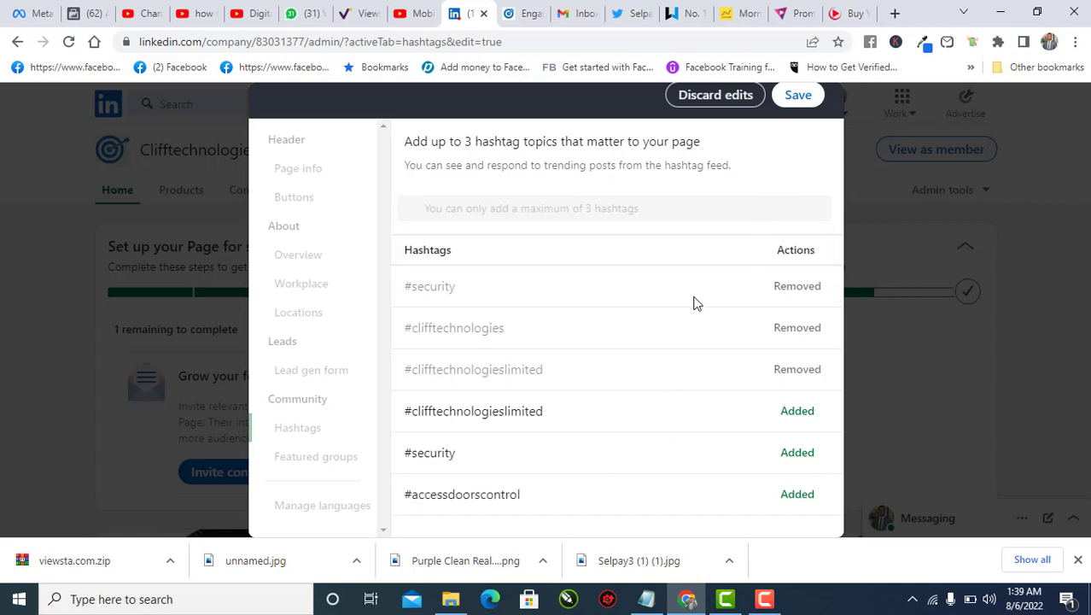
{"action": "left_click", "coordinate": [798, 96]}
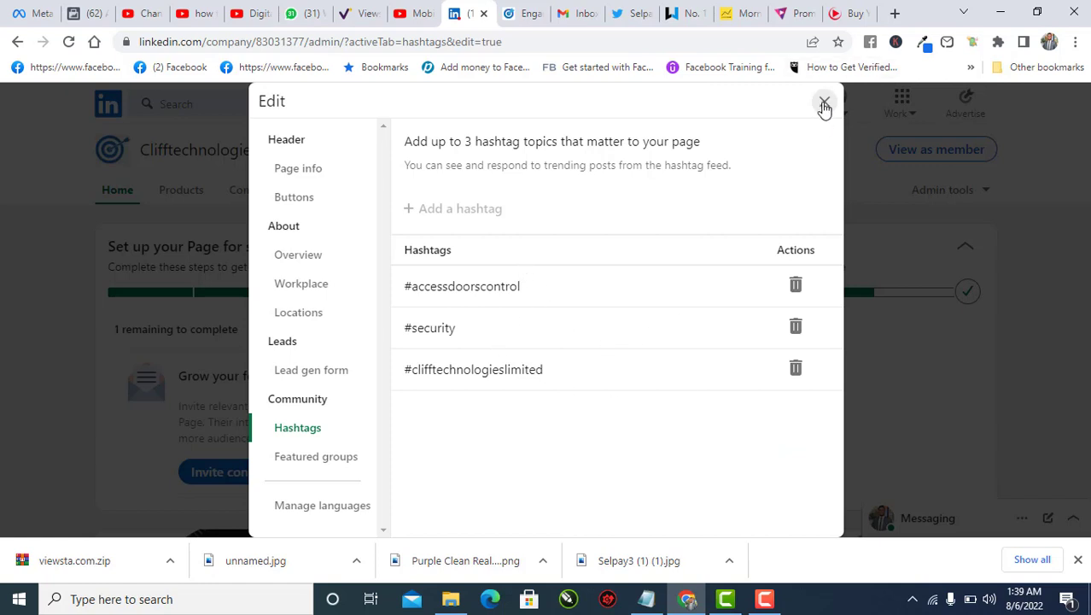
{"action": "left_click", "coordinate": [824, 103]}
{"action": "left_click", "coordinate": [764, 599]}
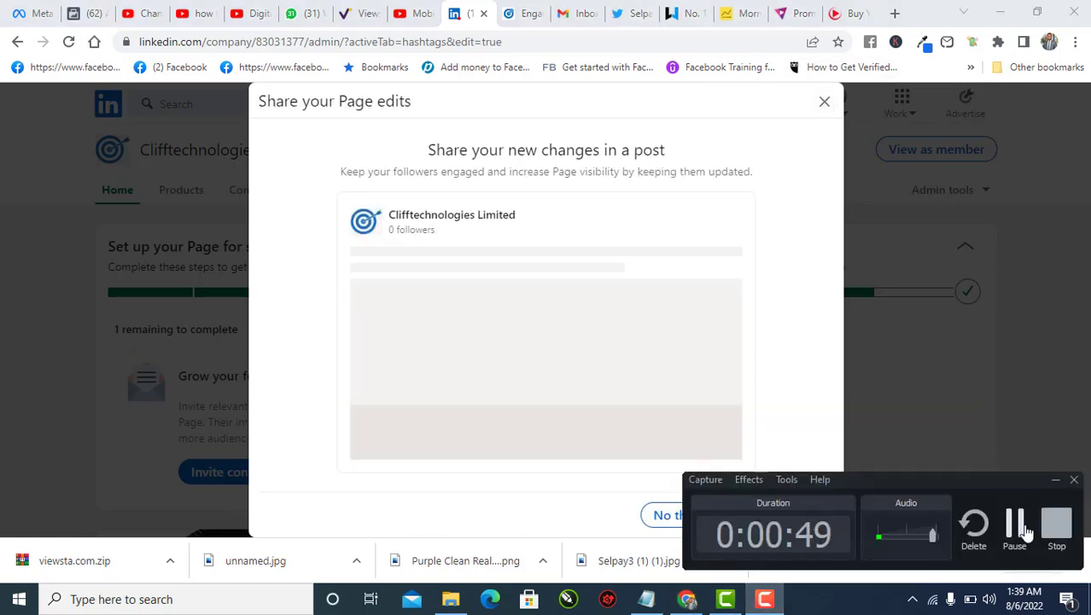
{"action": "left_click", "coordinate": [1015, 526]}
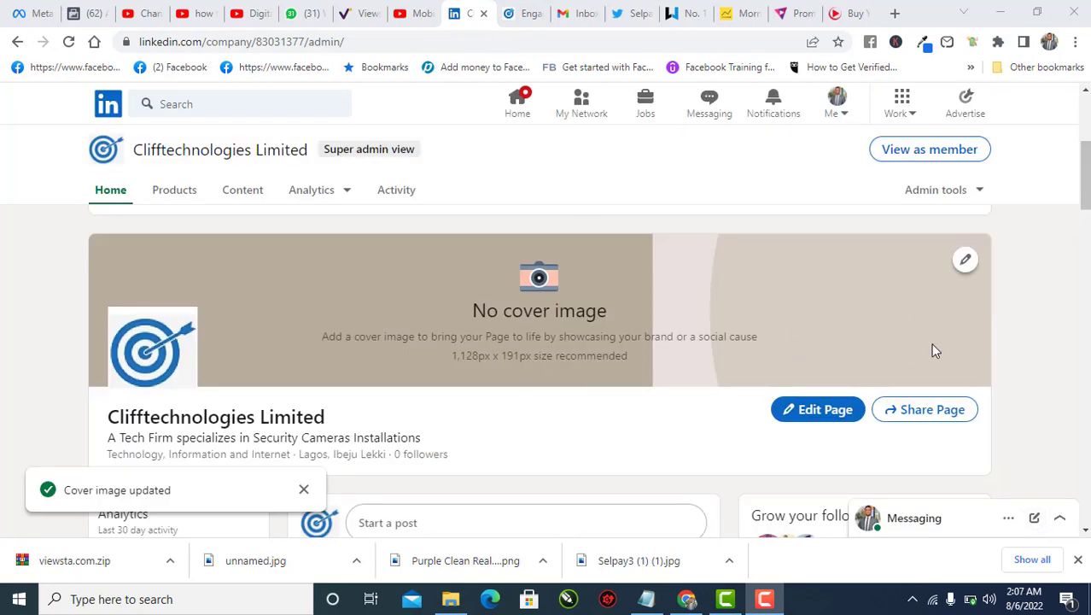
Upload the mission-vision-values-icons-concept image from Downloads as the page's cover, shift it slightly down within the frame, and save it
{"action": "left_click", "coordinate": [964, 266]}
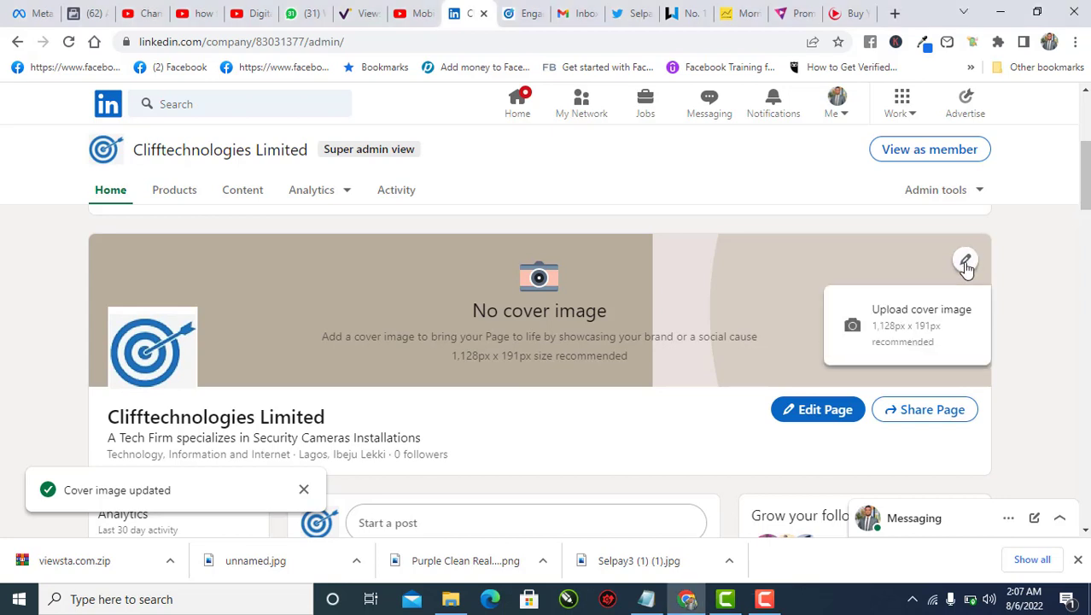
{"action": "left_click", "coordinate": [908, 339]}
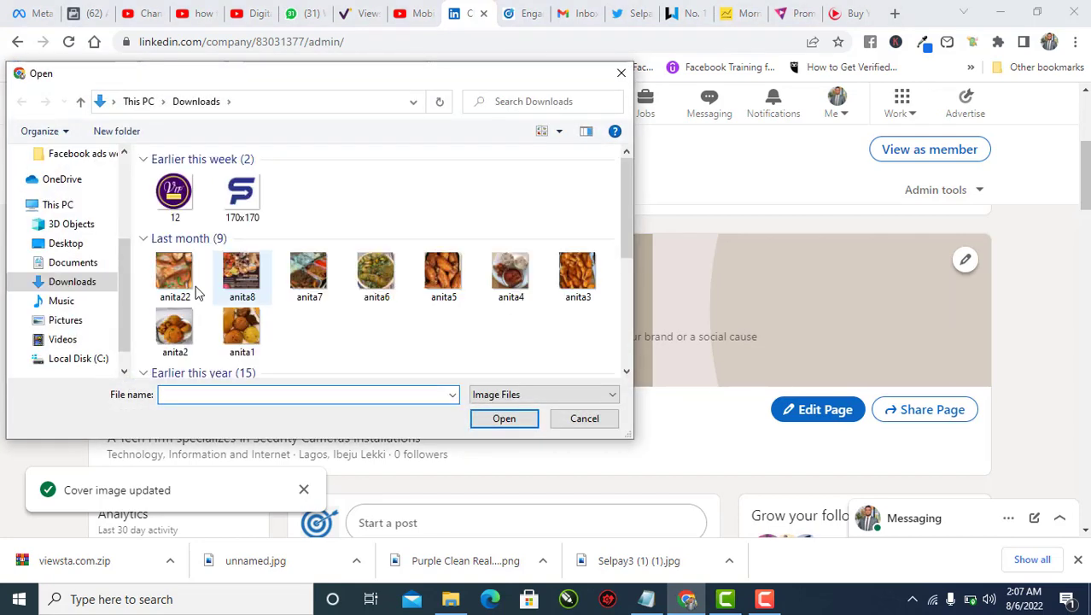
{"action": "scroll", "coordinate": [359, 363], "scroll_direction": "down", "scroll_amount": 5}
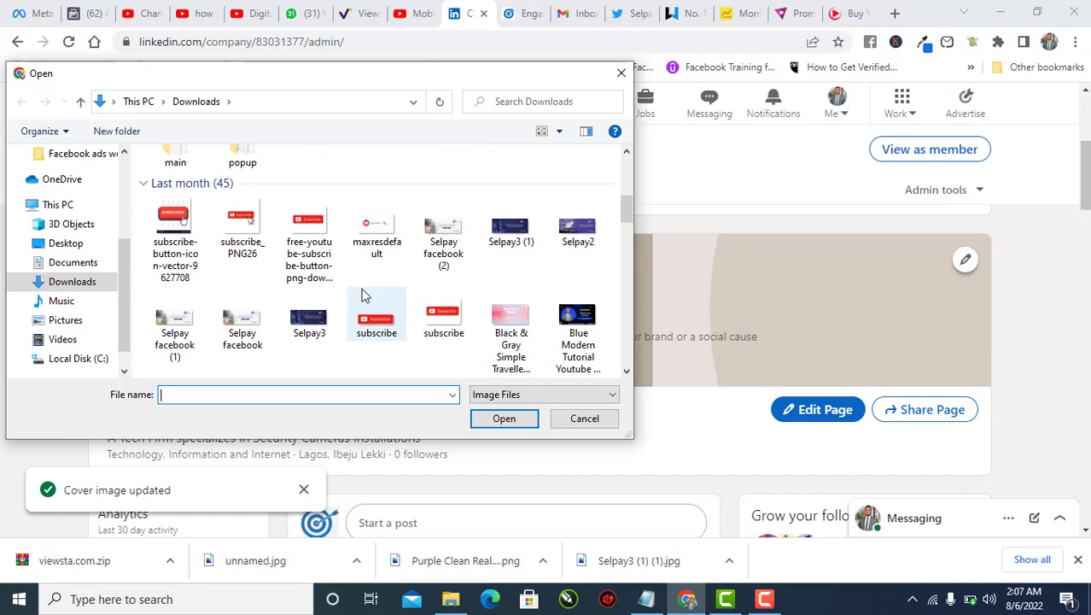
{"action": "scroll", "coordinate": [361, 295], "scroll_direction": "up", "scroll_amount": 2}
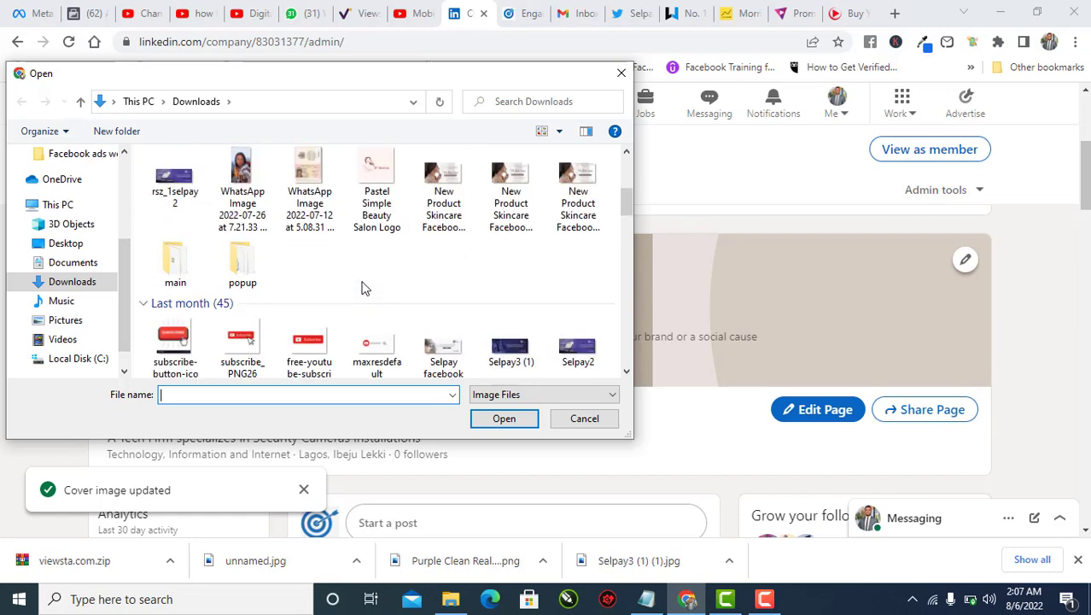
{"action": "scroll", "coordinate": [361, 288], "scroll_direction": "down", "scroll_amount": 10}
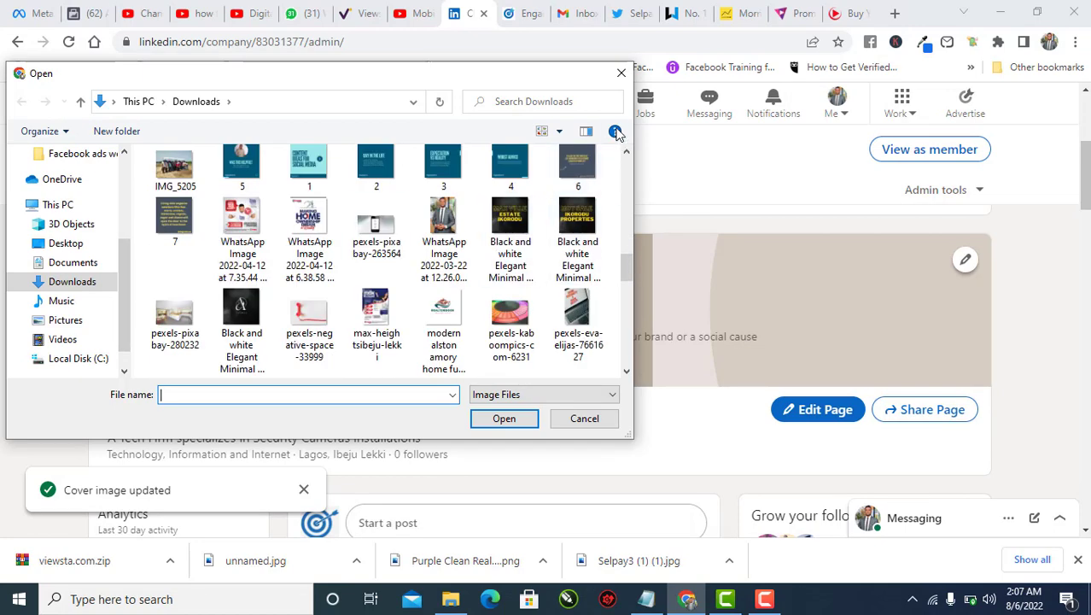
{"action": "scroll", "coordinate": [626, 174], "scroll_direction": "up", "scroll_amount": 5}
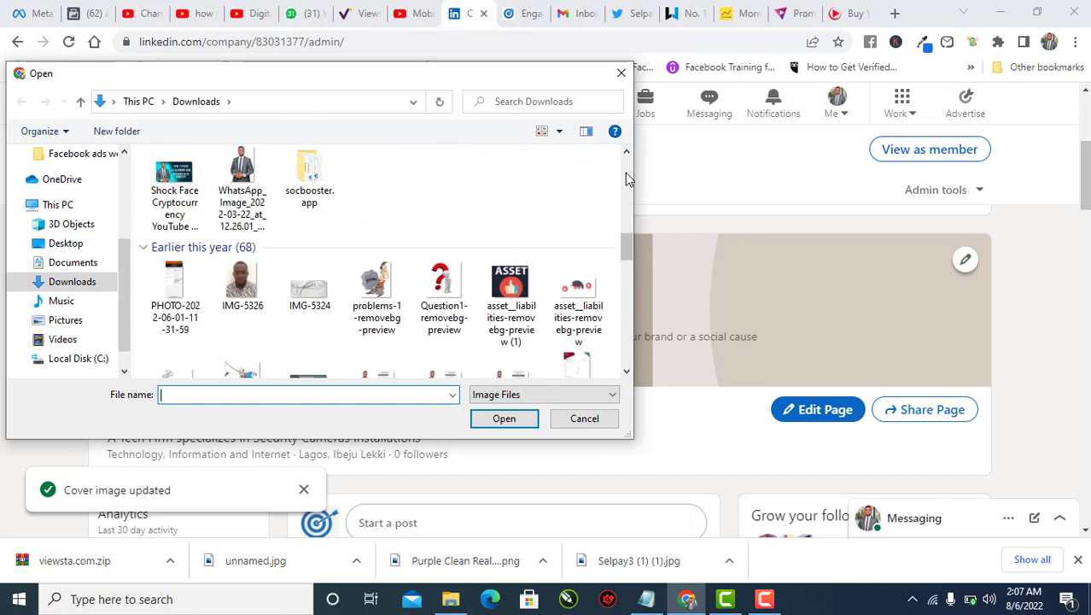
{"action": "scroll", "coordinate": [625, 172], "scroll_direction": "up", "scroll_amount": 4}
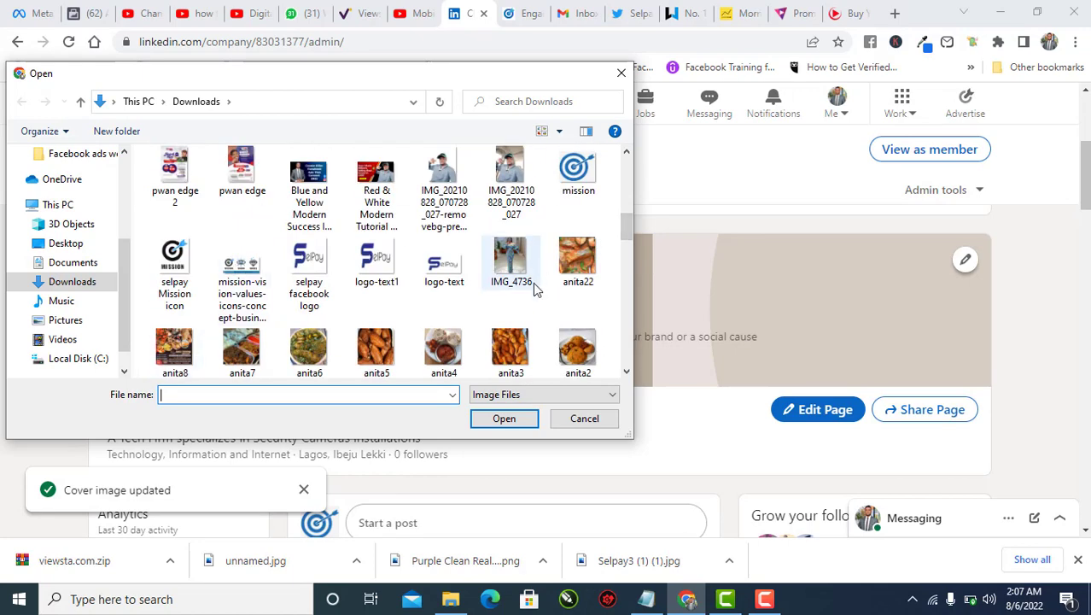
{"action": "left_click", "coordinate": [232, 285]}
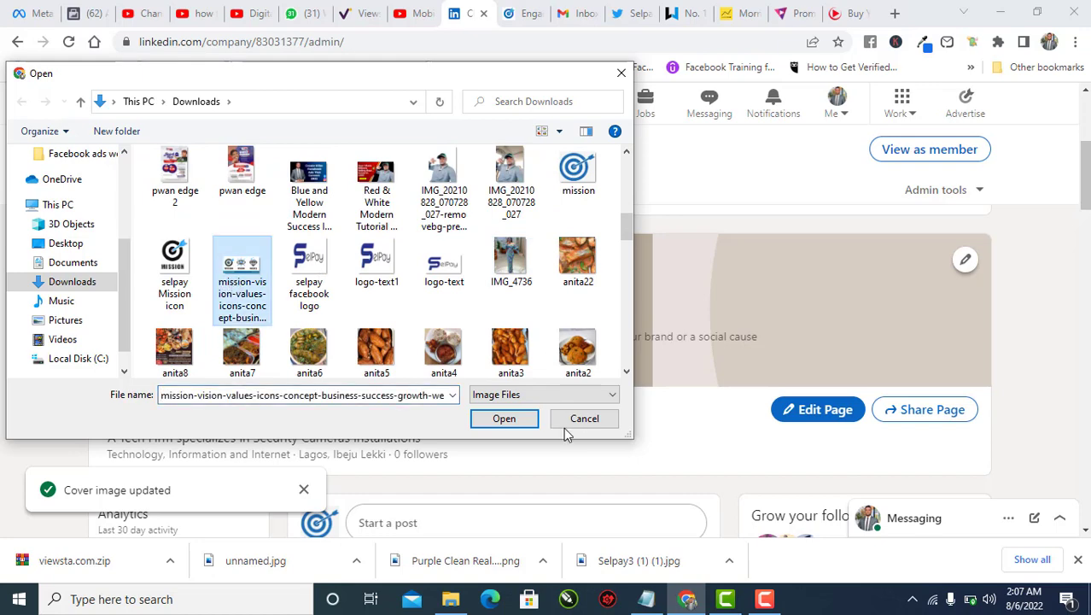
{"action": "left_click", "coordinate": [502, 418]}
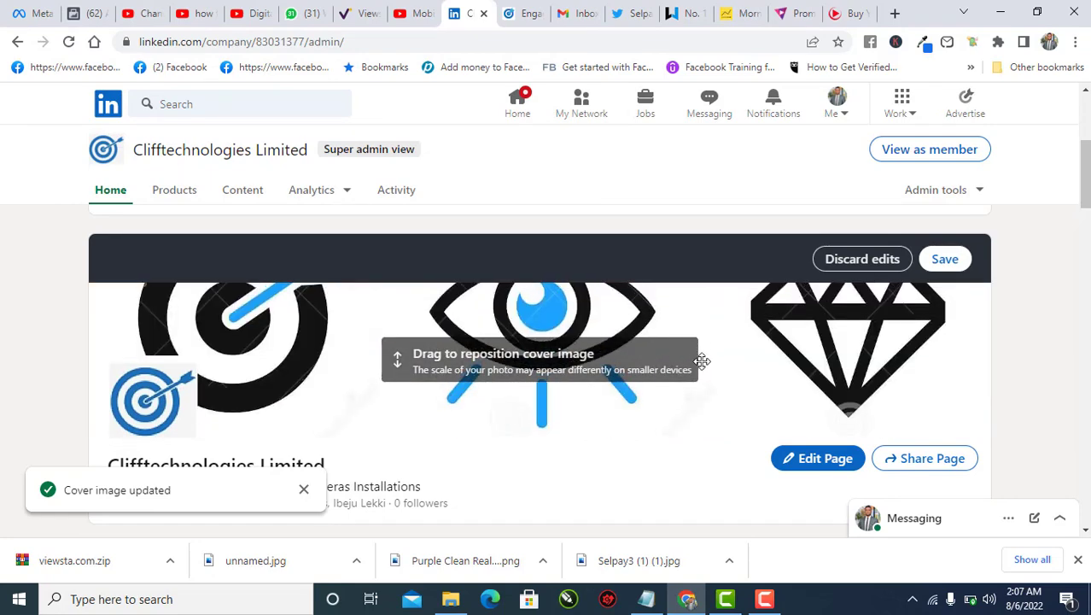
{"action": "mouse_move", "coordinate": [700, 361]}
{"action": "left_mouse_down"}
{"action": "mouse_move", "coordinate": [703, 411]}
{"action": "mouse_move", "coordinate": [697, 373]}
{"action": "mouse_move", "coordinate": [707, 372]}
{"action": "left_mouse_up"}
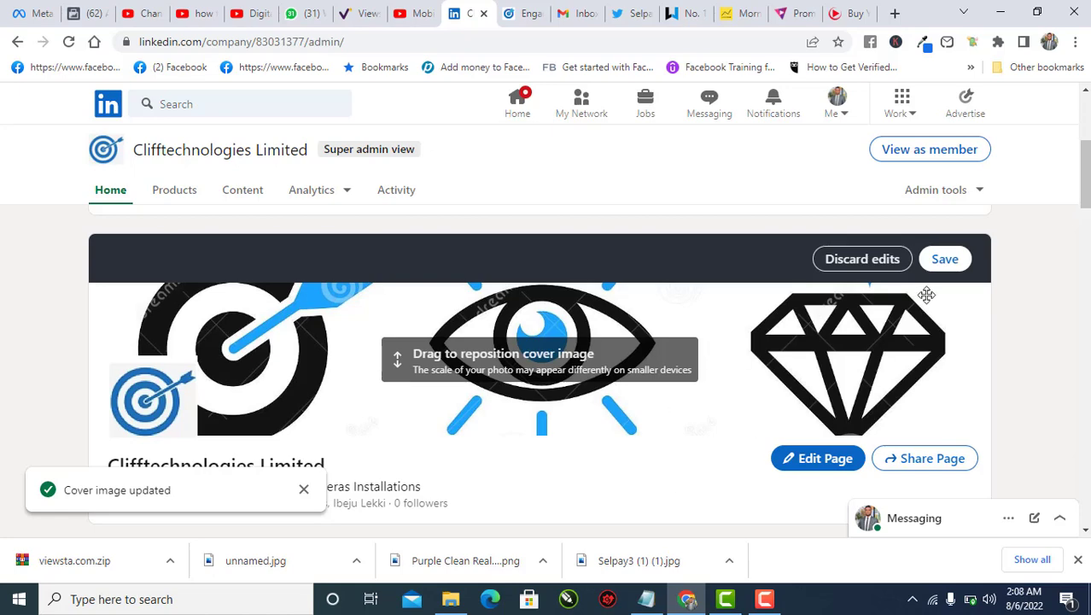
{"action": "left_click", "coordinate": [943, 261]}
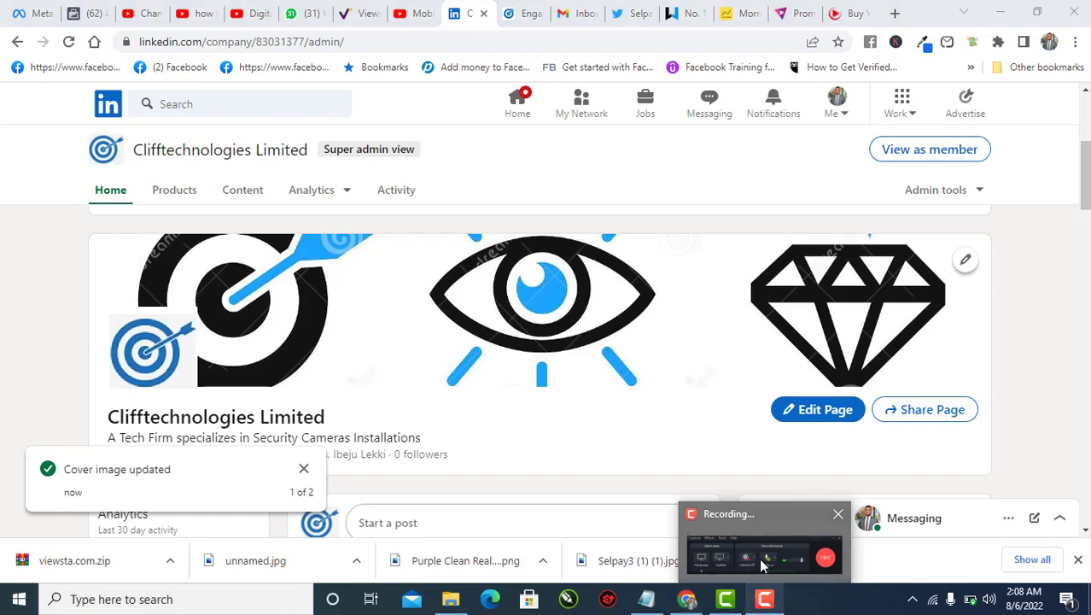
{"action": "left_click", "coordinate": [759, 557]}
{"action": "left_click", "coordinate": [1055, 522]}
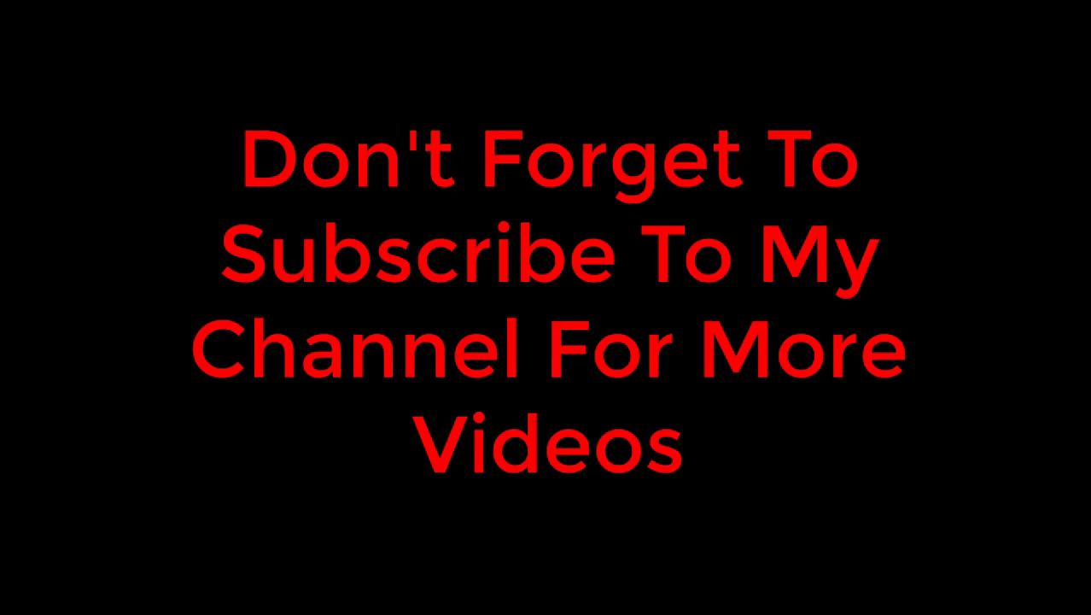